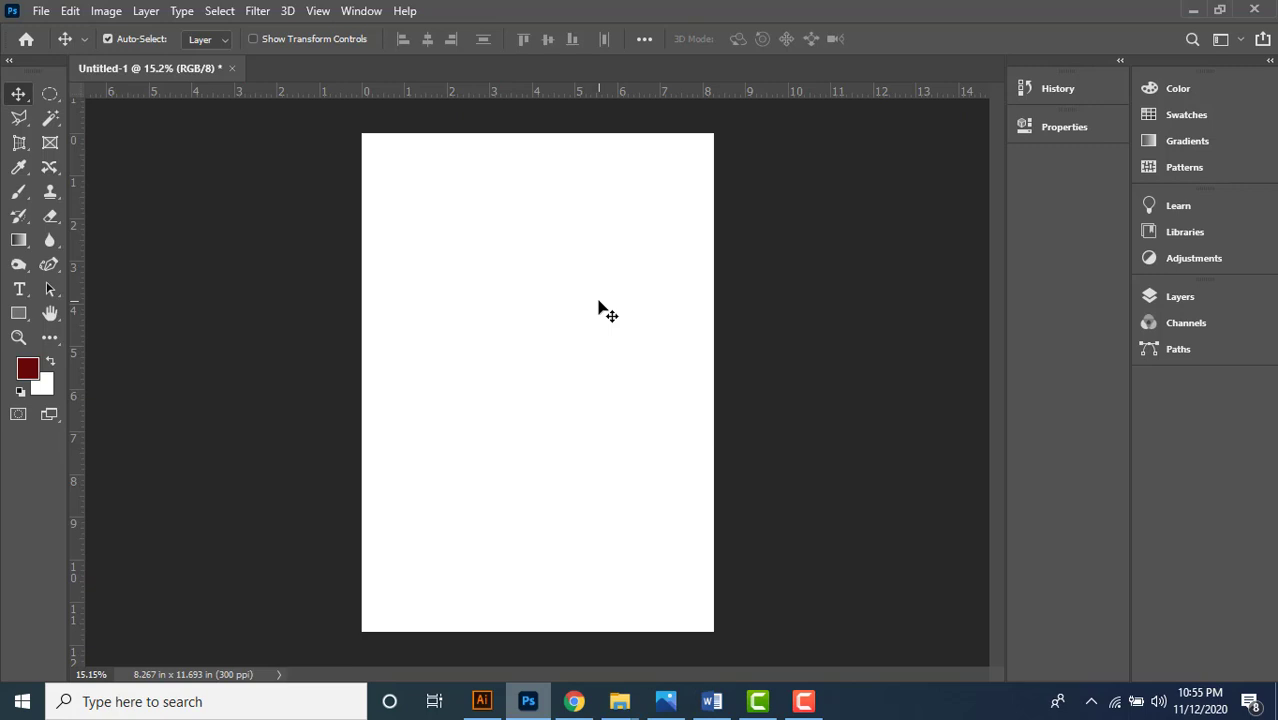
- Look through the shape and pen tool variants, choose the Pen Tool, and examine its drawing modes and fill options
click(18, 316)
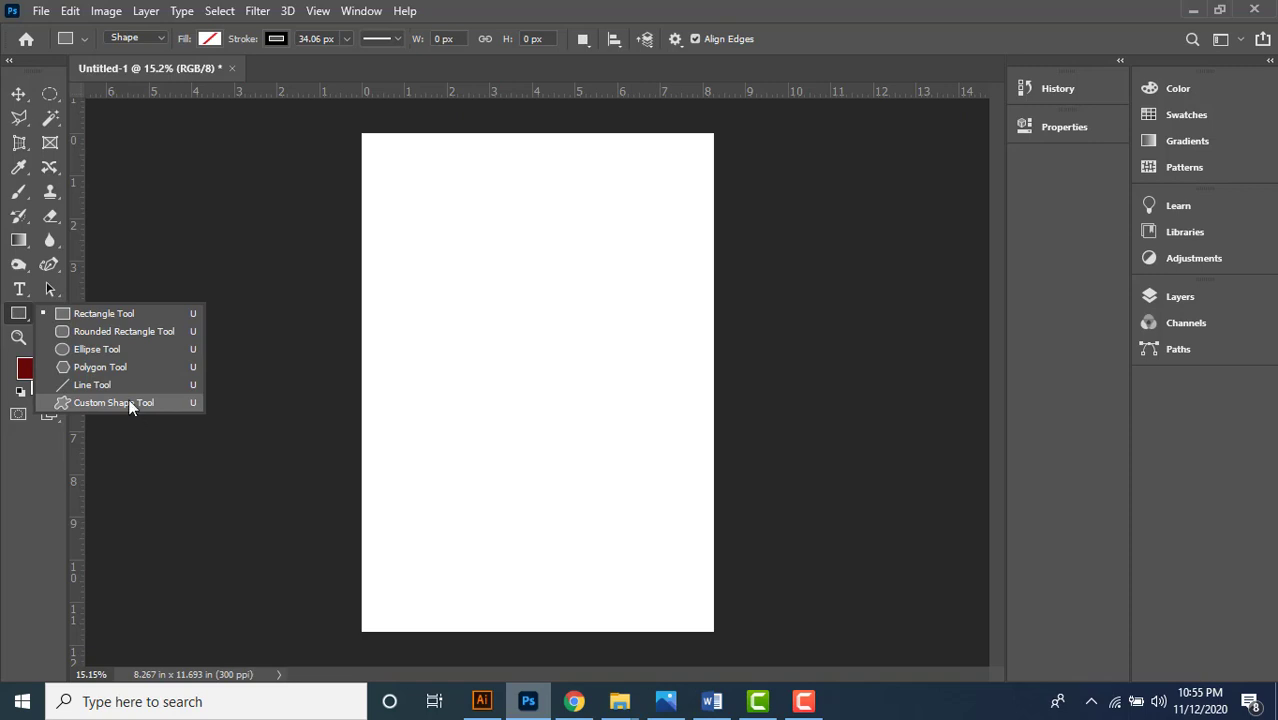
click(51, 266)
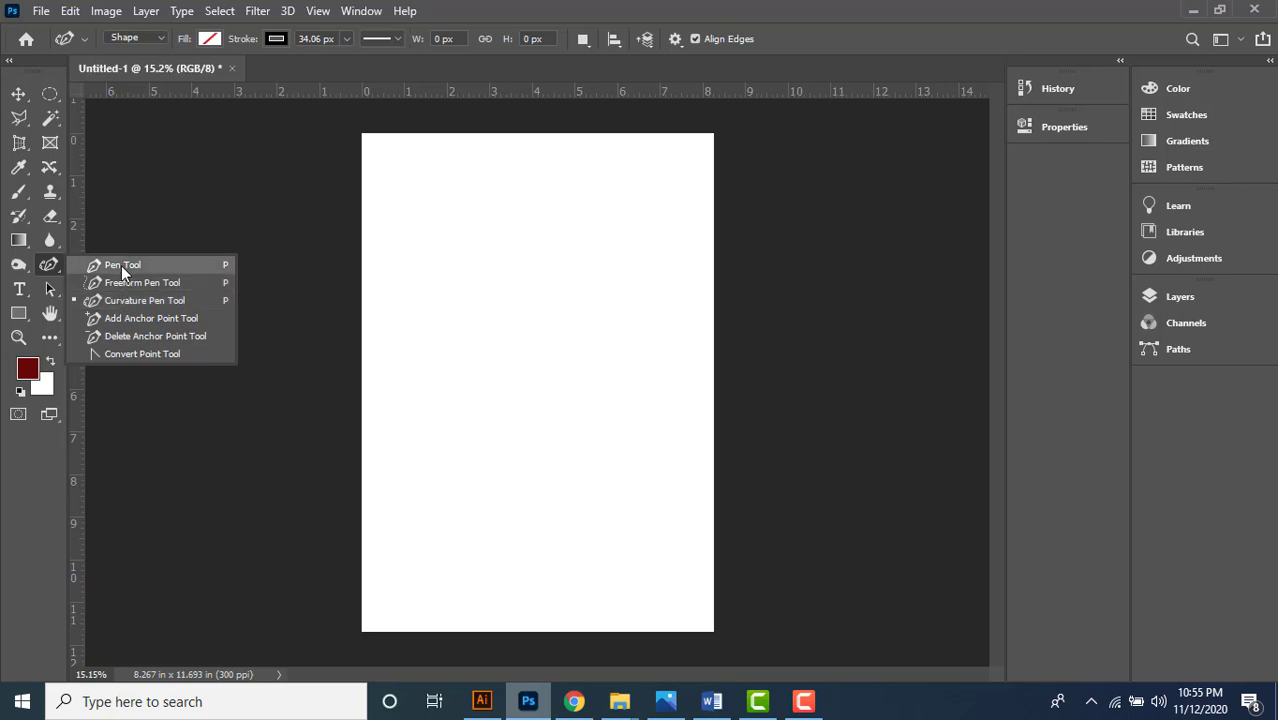
click(20, 316)
right_click(20, 316)
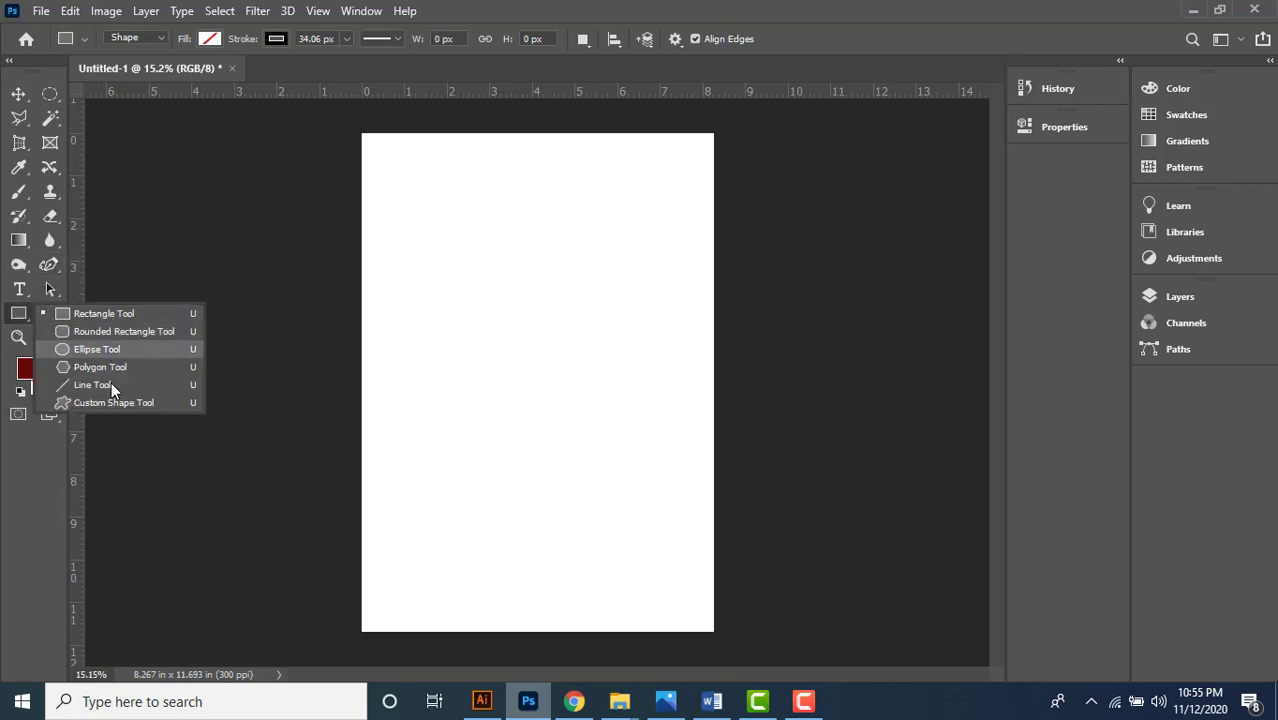
click(52, 266)
right_click(53, 265)
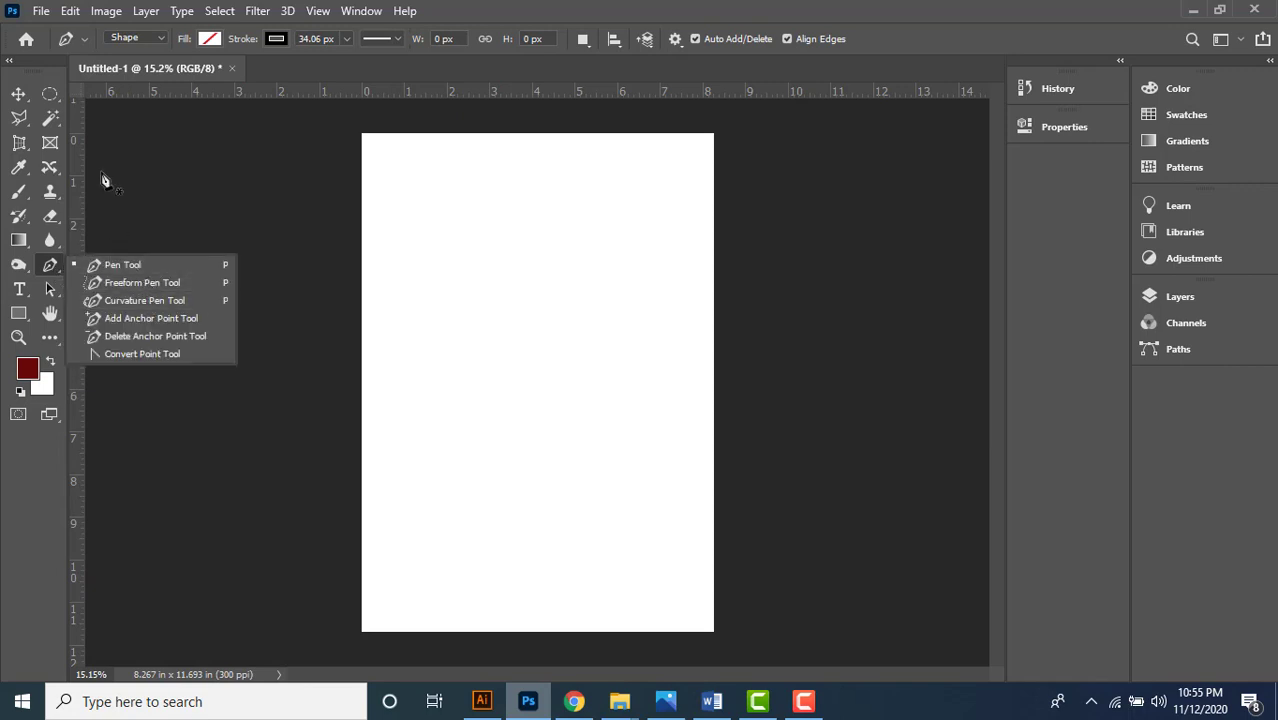
click(147, 36)
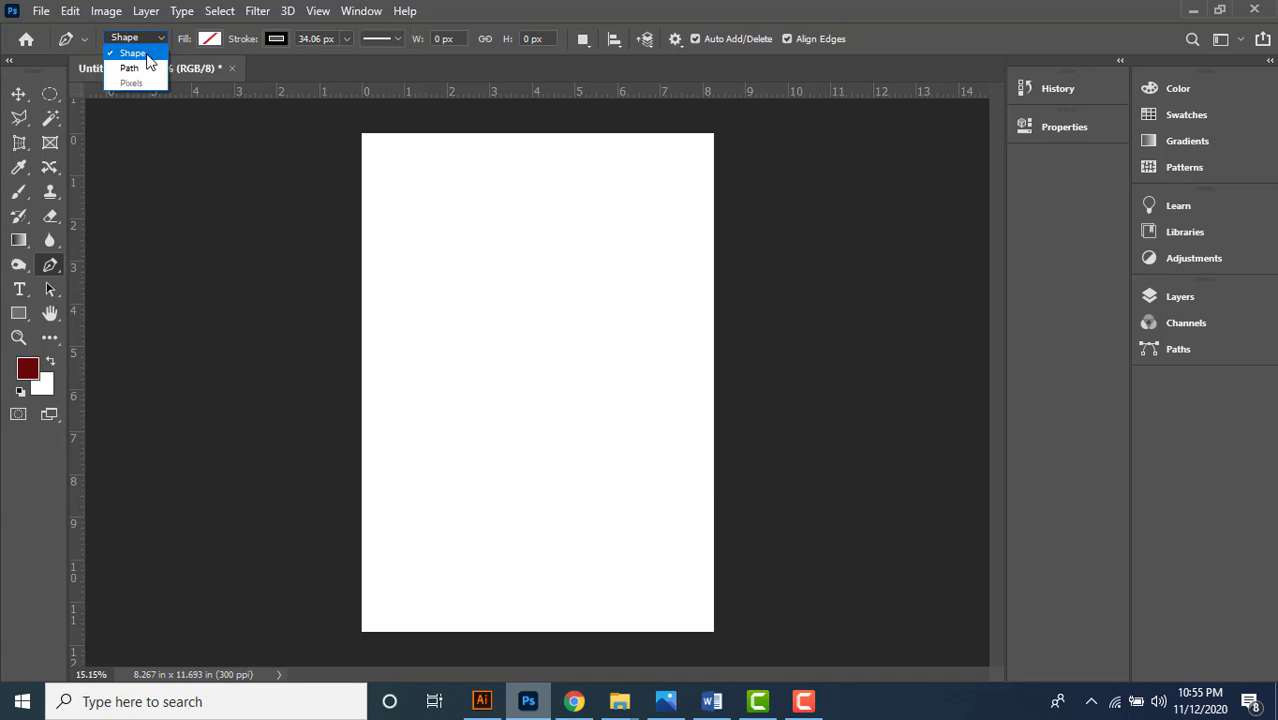
click(216, 45)
click(217, 46)
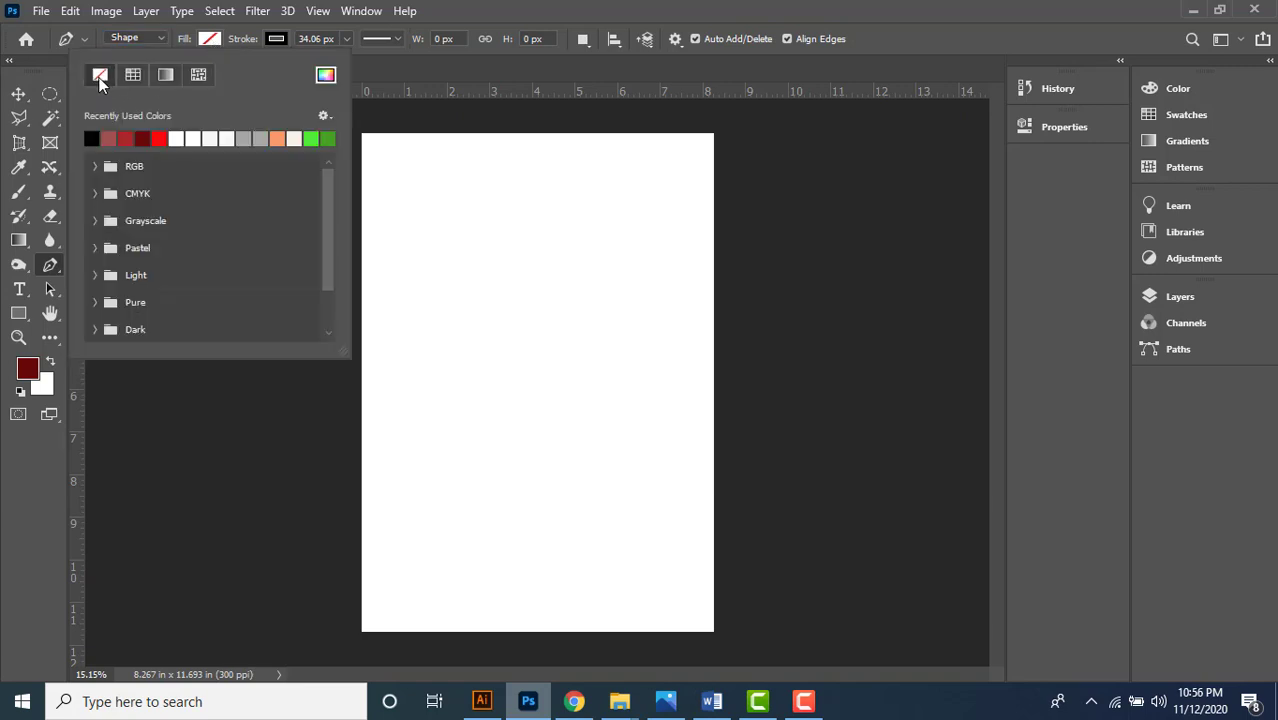
- Browse the RGB, CMYK and Grayscale swatch groups available for the stroke colour
click(279, 39)
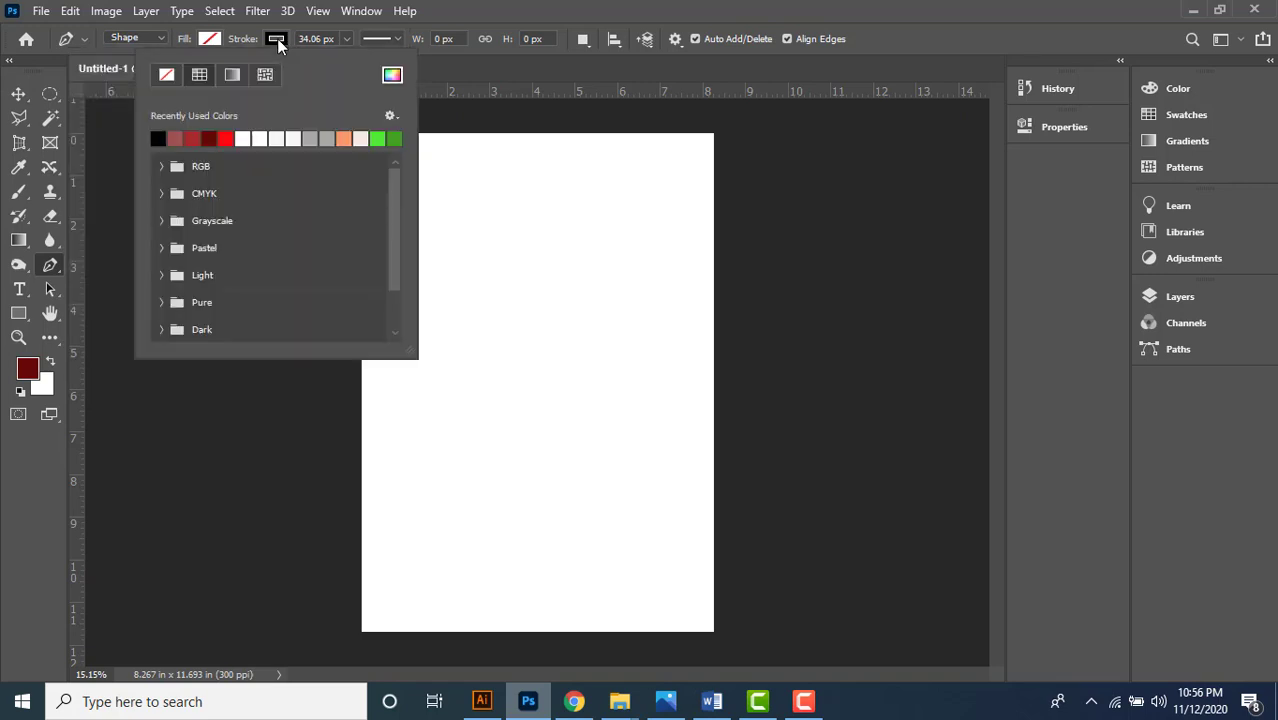
click(161, 166)
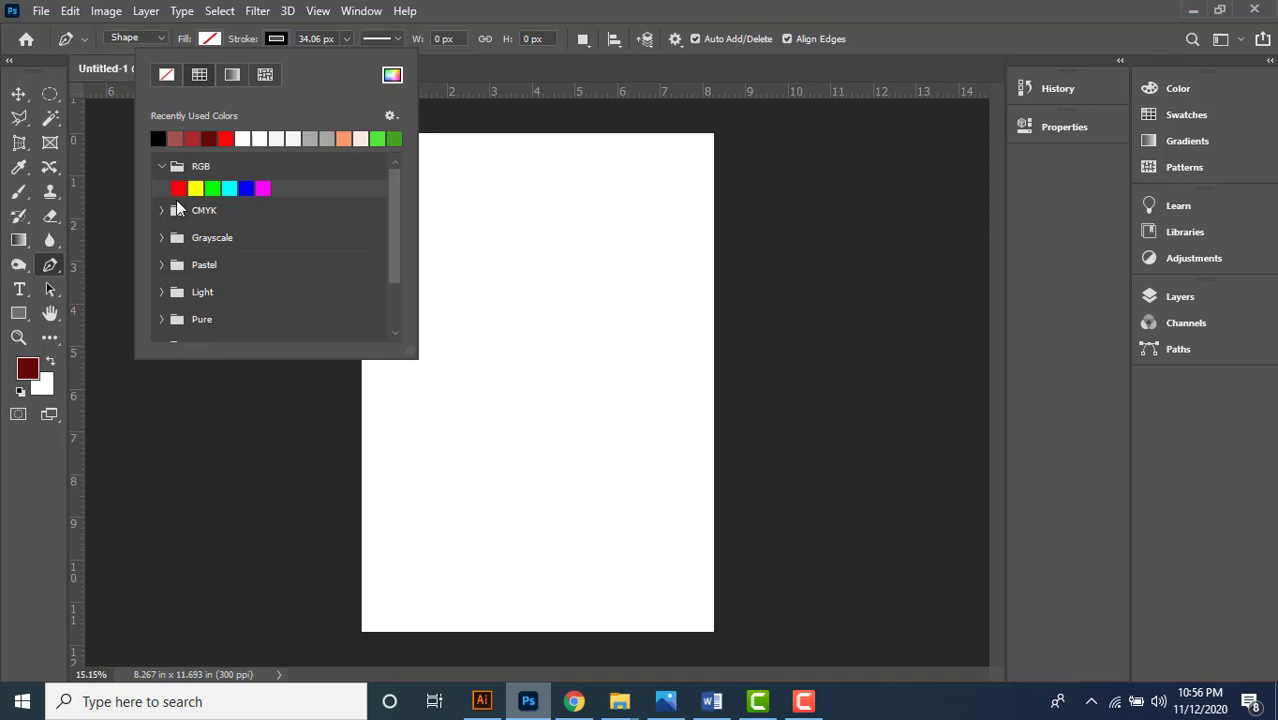
click(162, 211)
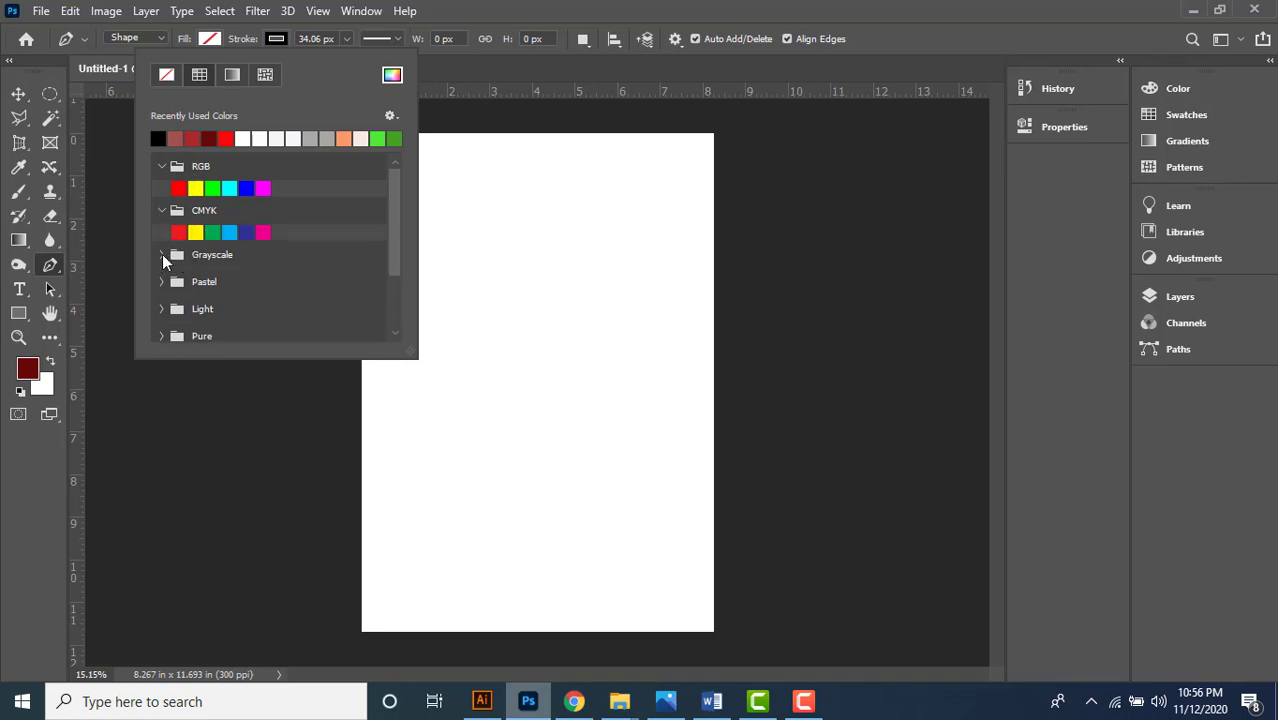
click(162, 256)
click(161, 254)
click(160, 210)
click(157, 165)
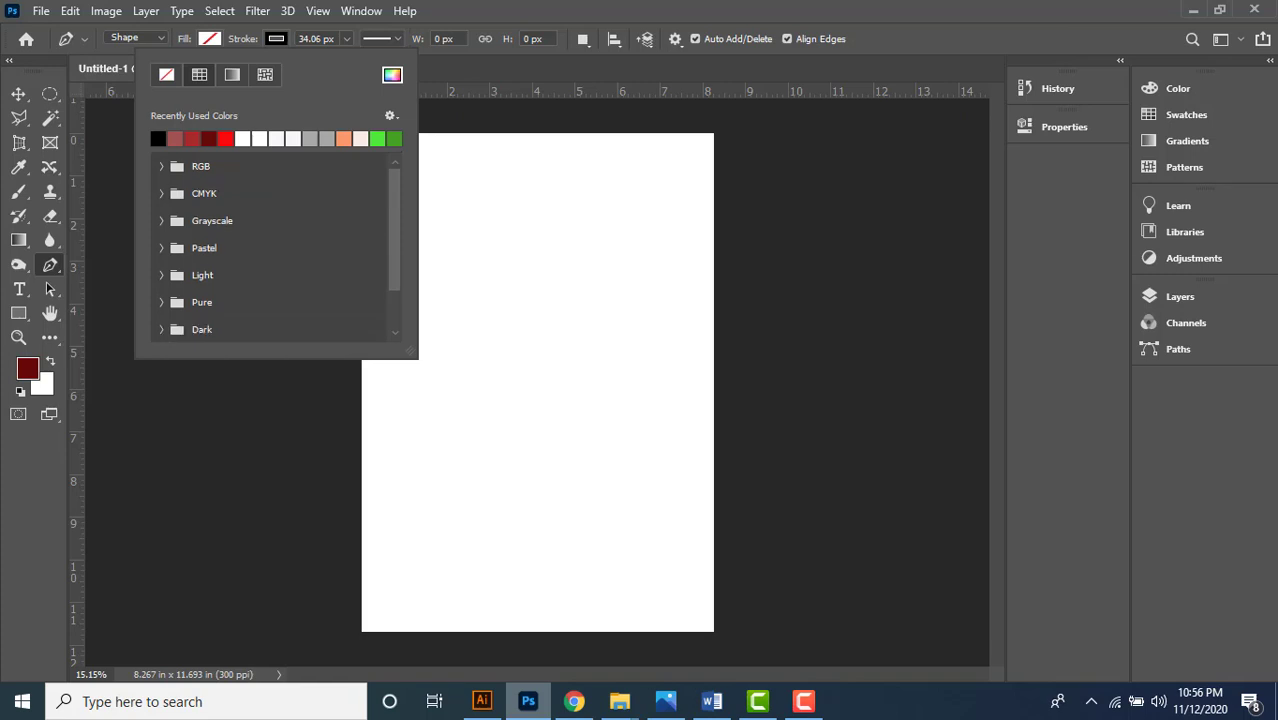
click(277, 41)
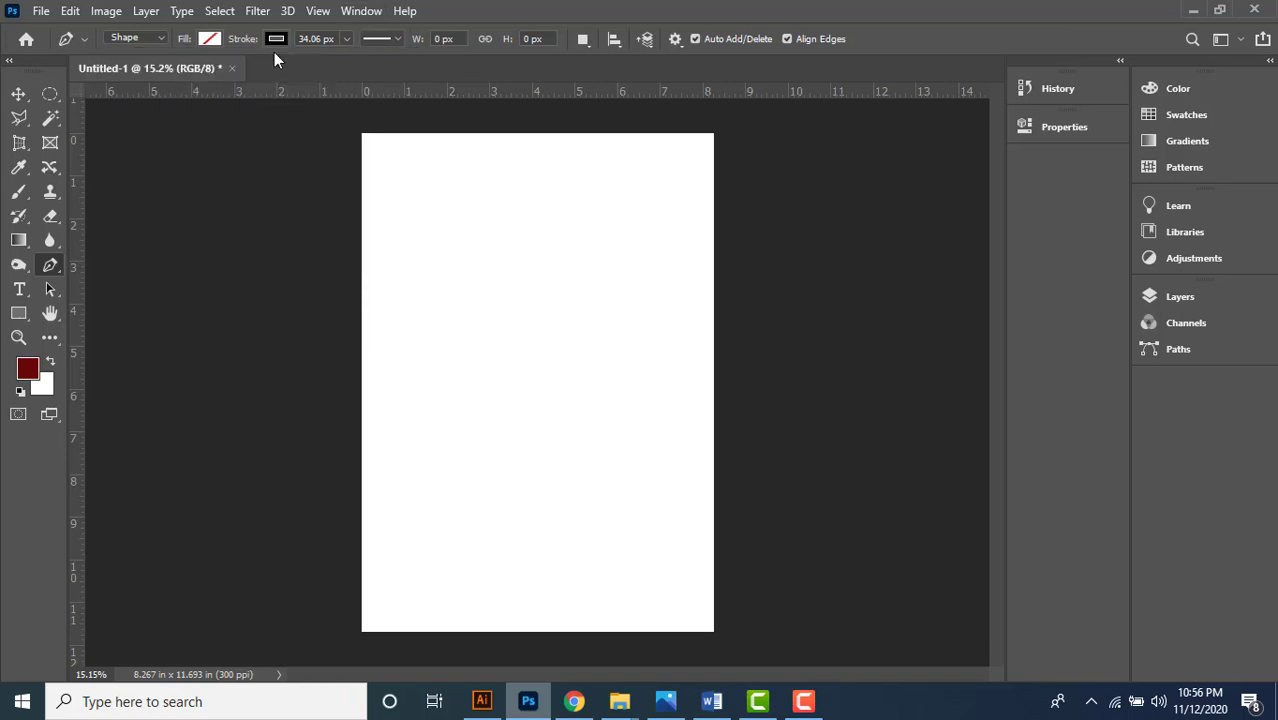
- Set the stroke width to 7.5 px, and draw a 491 px square and a 941 × 499 px rectangle near the page's upper edge
click(337, 40)
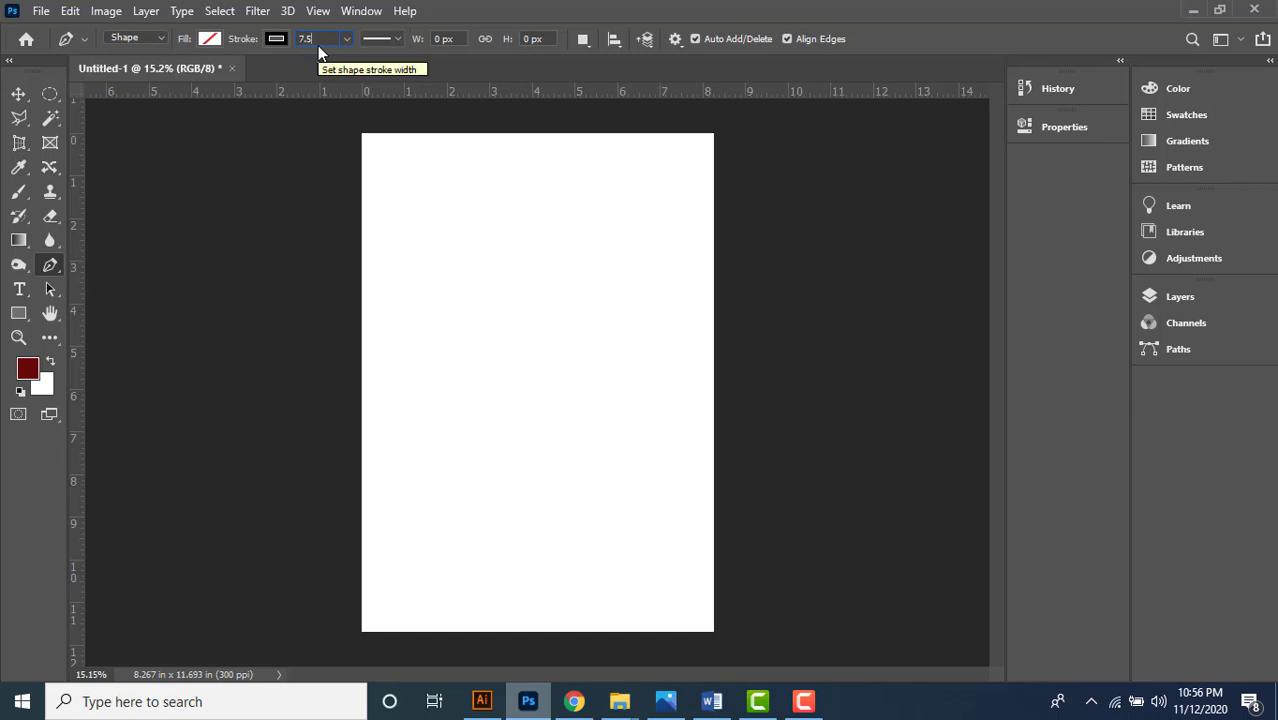
key(Return)
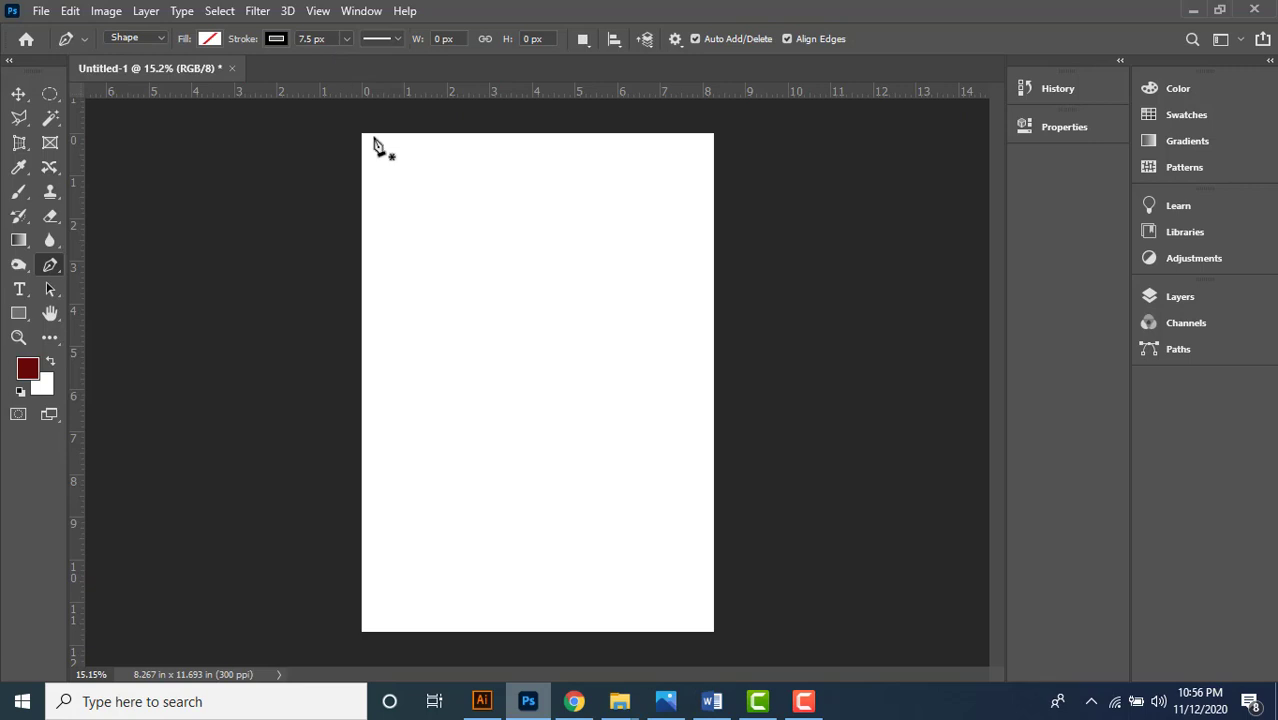
click(17, 314)
right_click(15, 315)
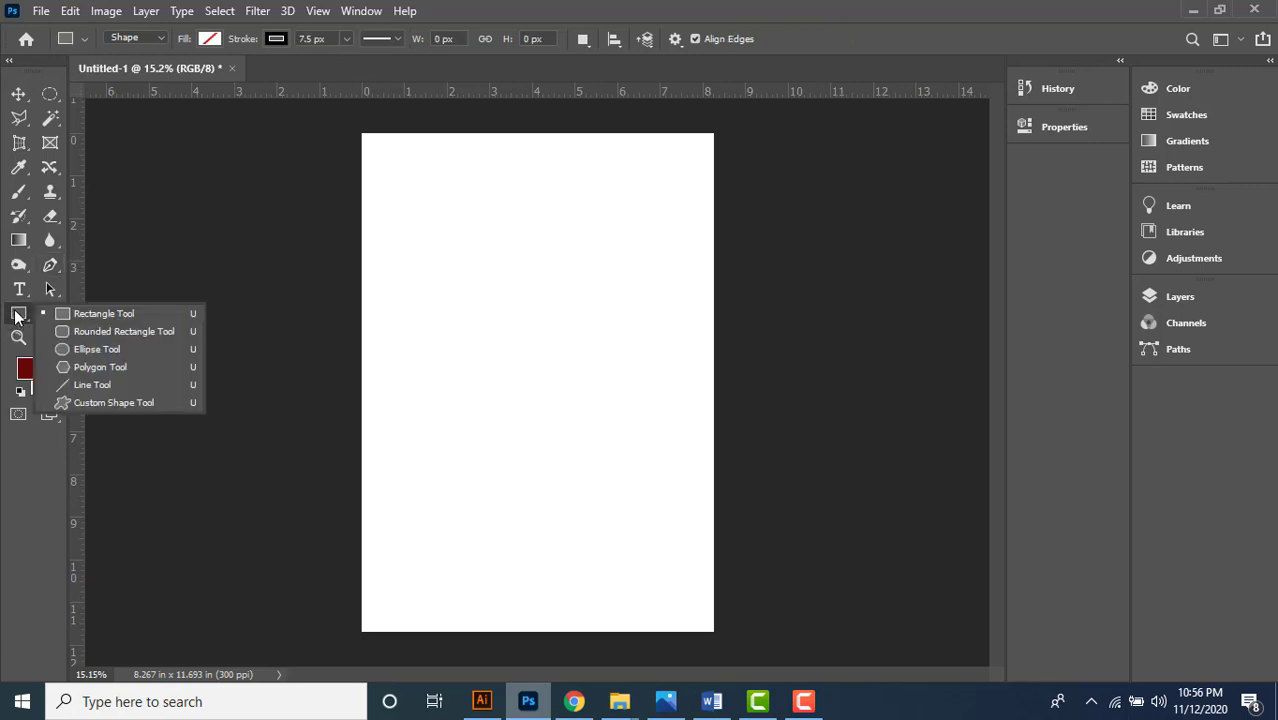
click(98, 317)
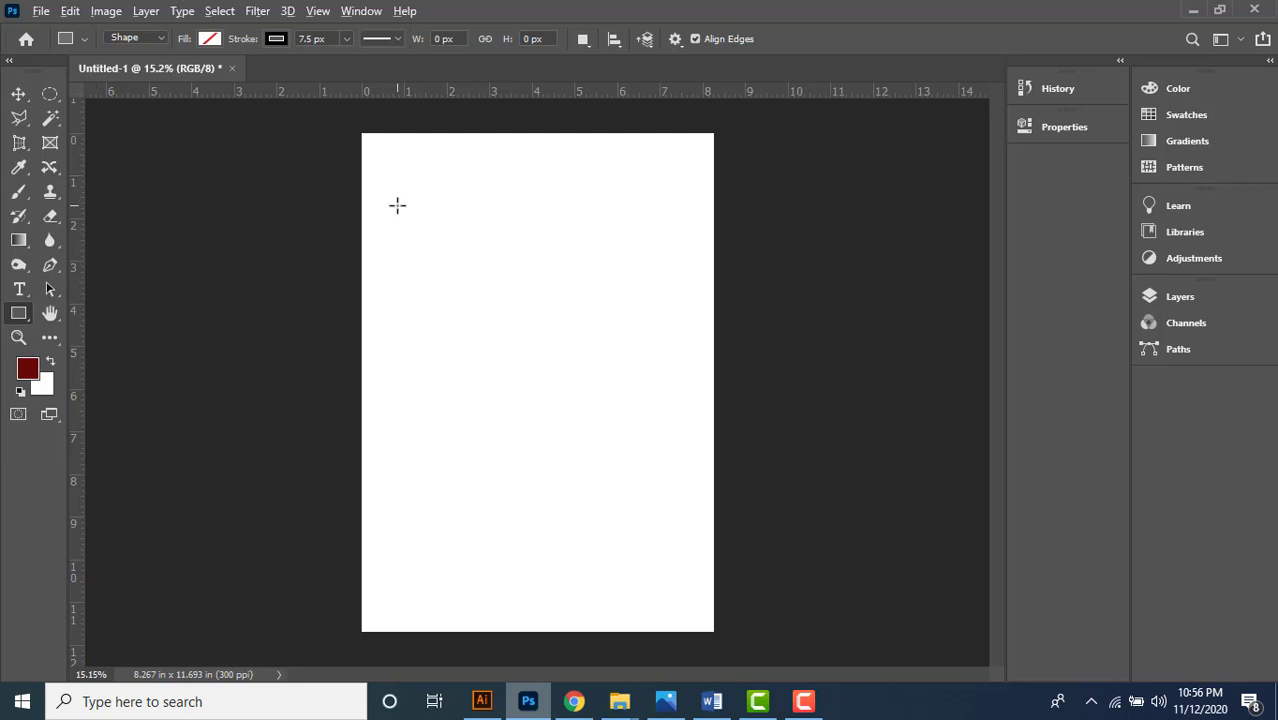
key(ctrl+plus)
drag(378, 158, 456, 234)
drag(536, 194, 650, 240)
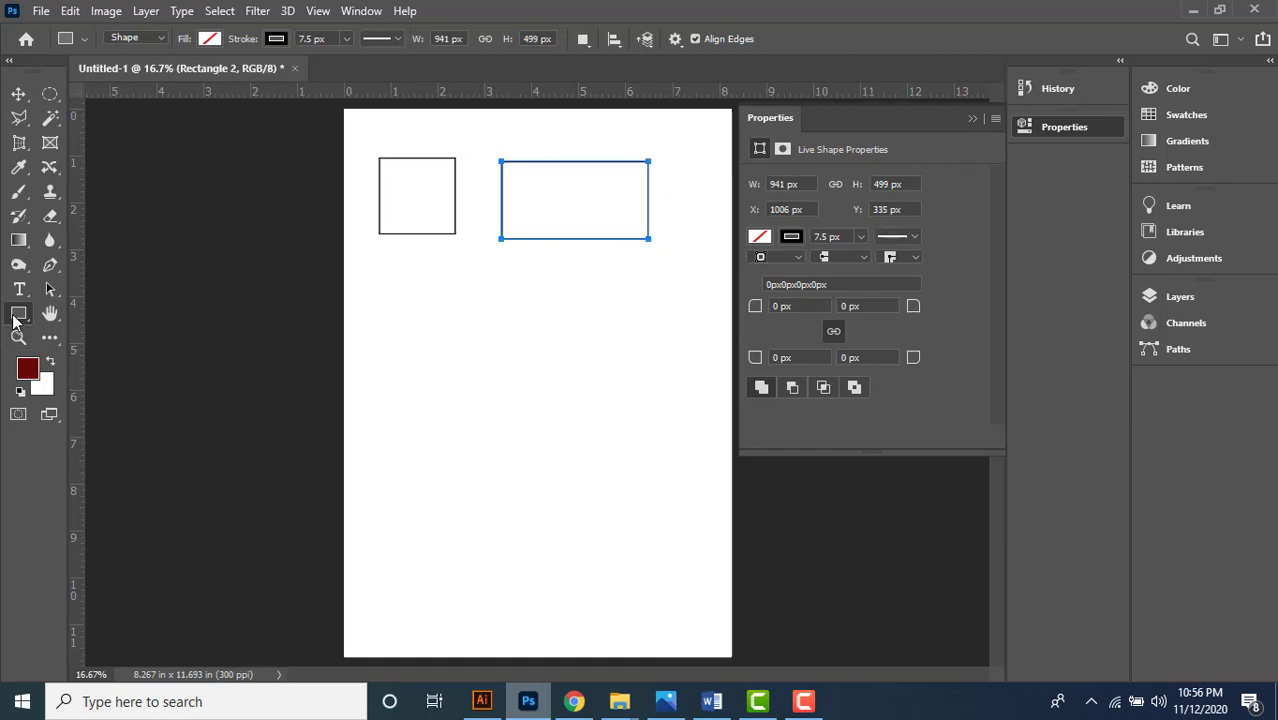
- Draw a circle below the square and an ellipse of about 804 × 474 px below the rectangle
right_click(14, 316)
click(117, 346)
drag(397, 303, 498, 404)
drag(549, 314, 676, 388)
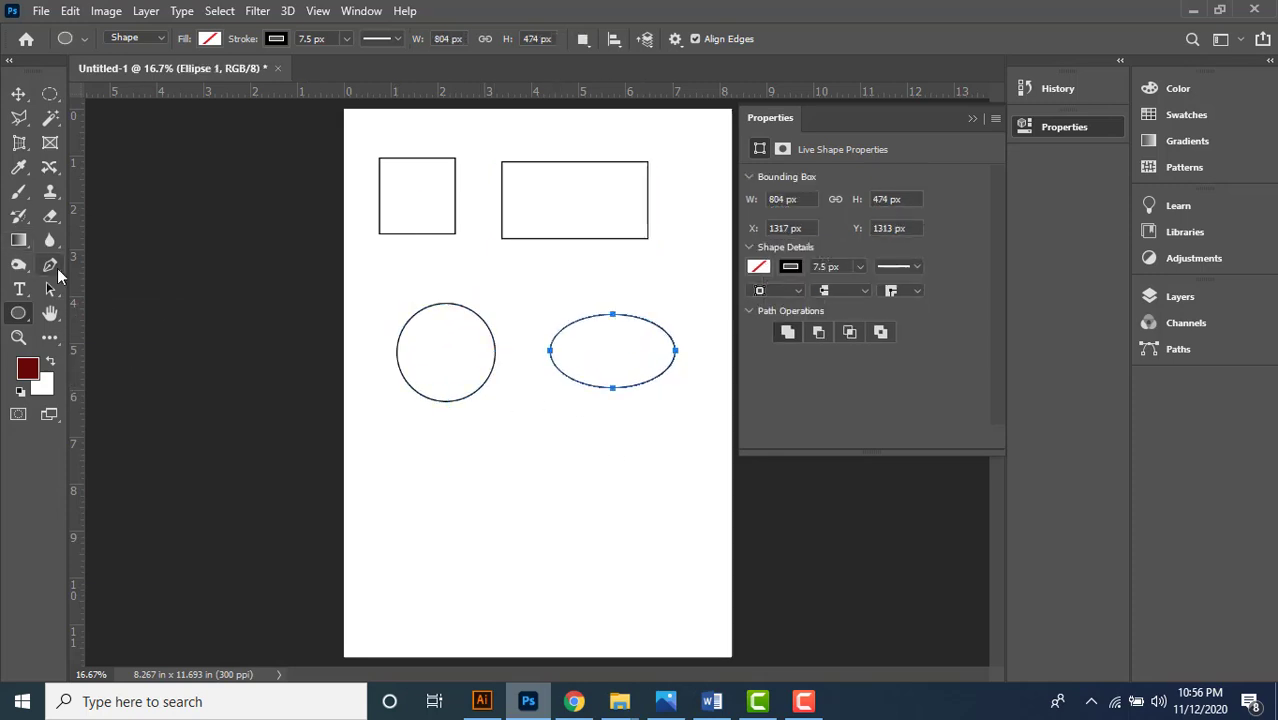
- Draw a closed triangle of about 665 × 533 px below the circle with the Pen Tool
click(50, 266)
click(384, 544)
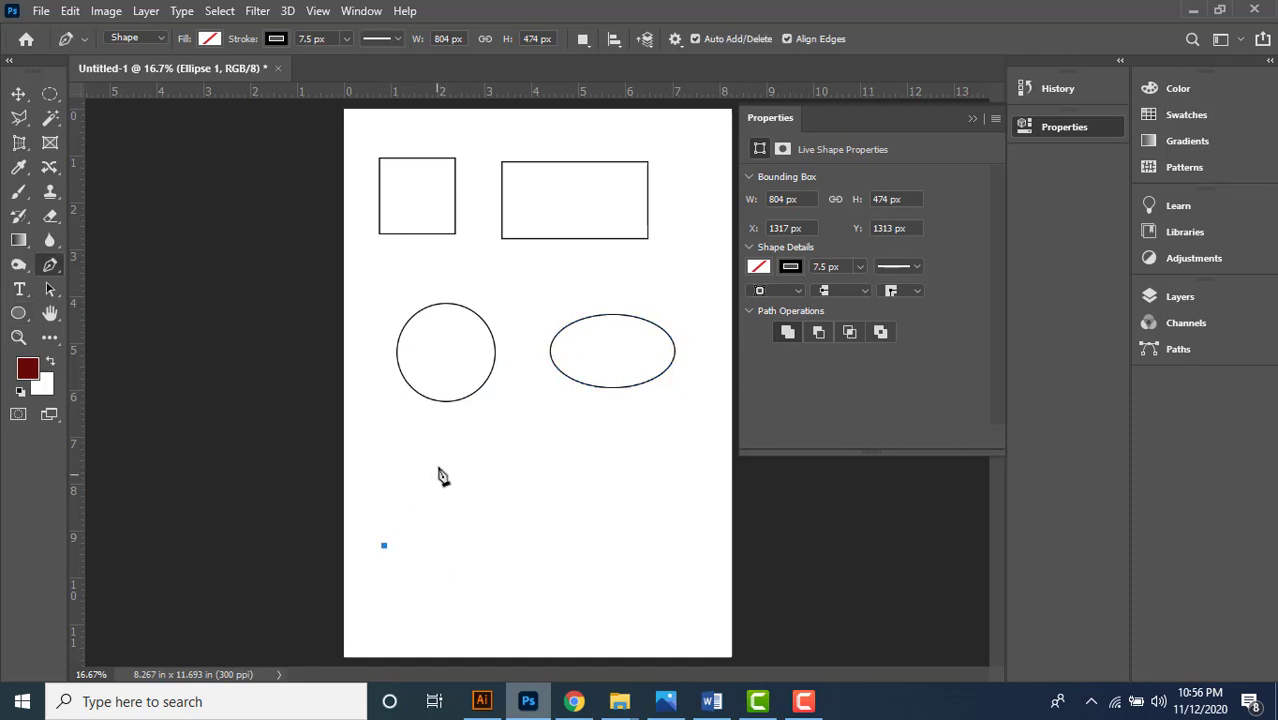
click(440, 464)
click(488, 544)
click(385, 545)
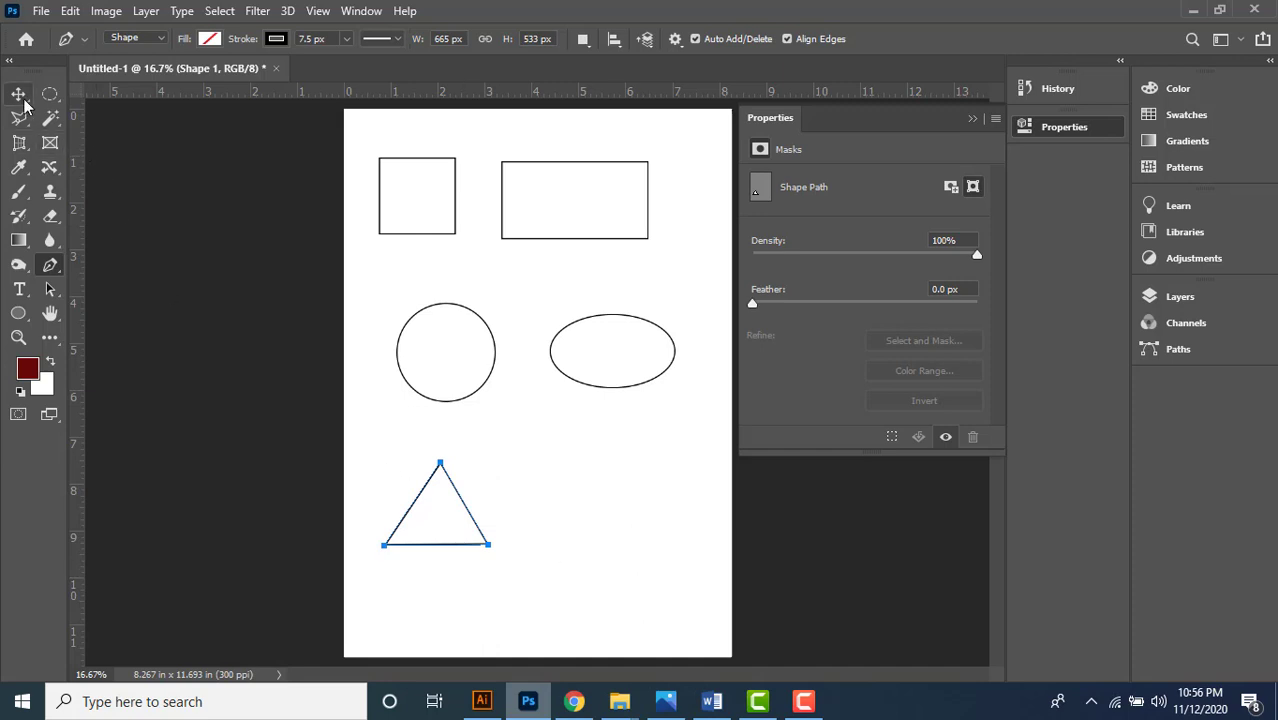
click(18, 313)
click(110, 312)
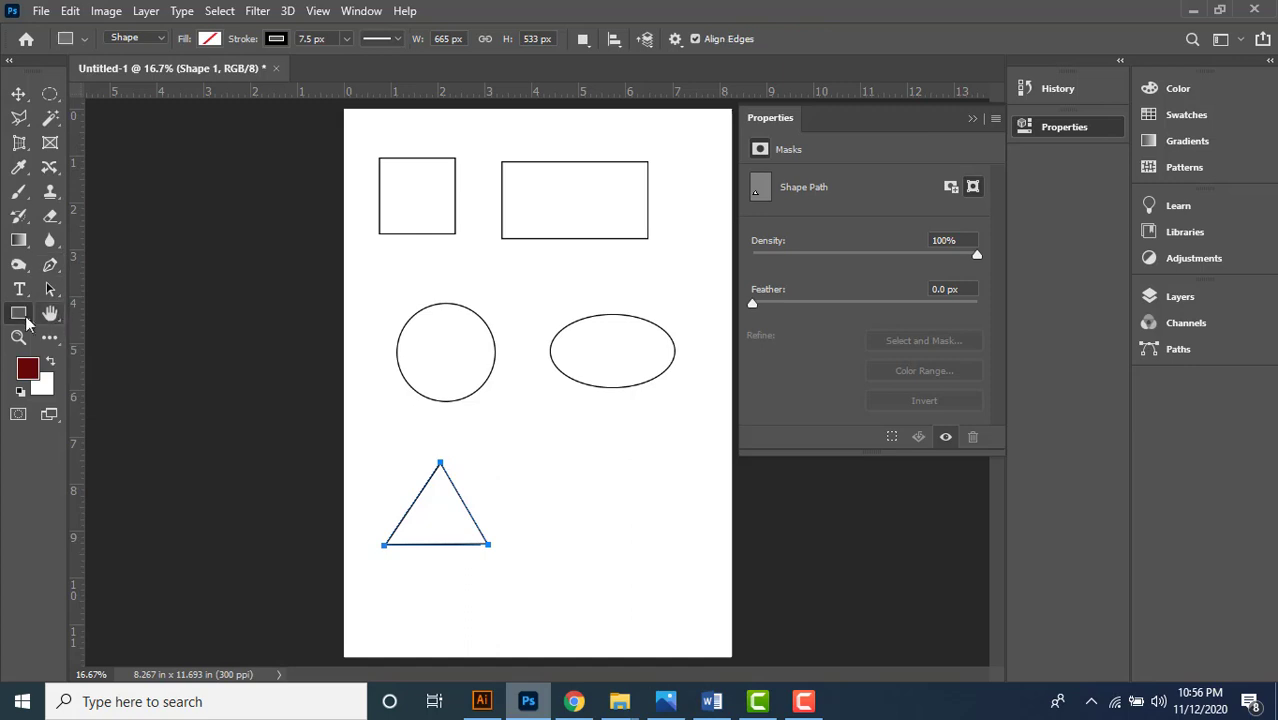
right_click(19, 314)
click(112, 311)
click(652, 488)
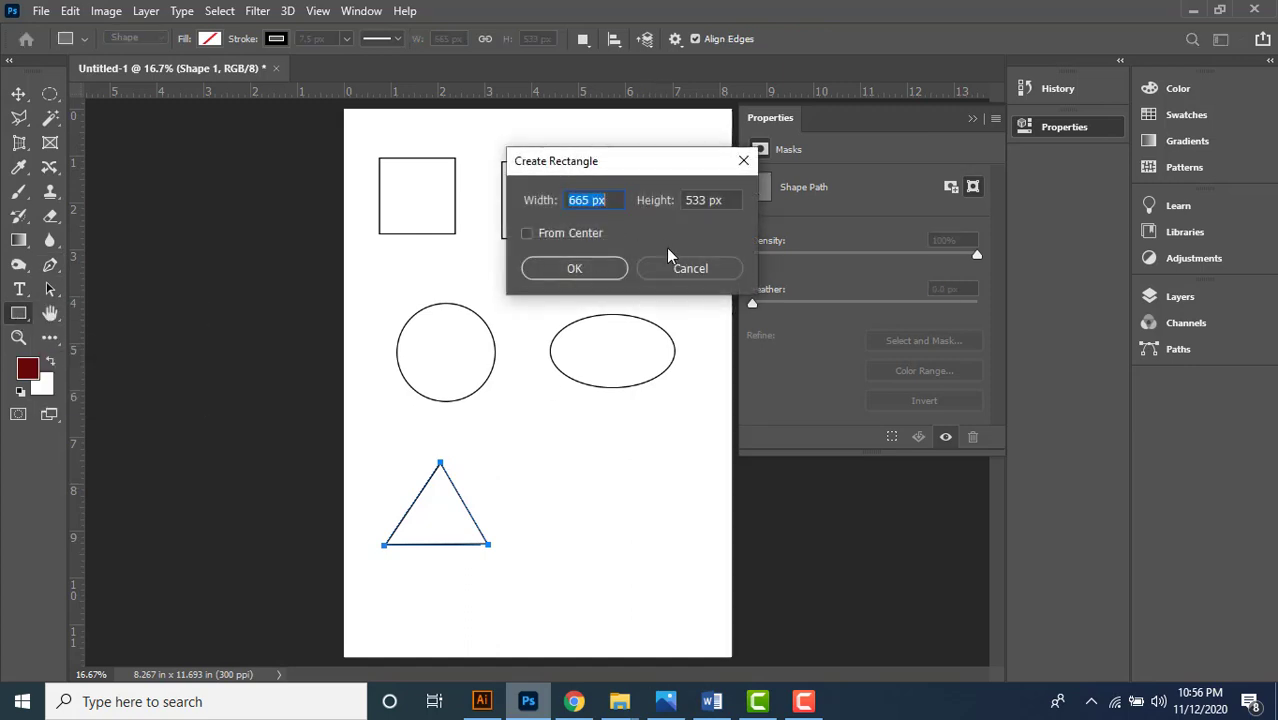
click(678, 270)
right_click(20, 314)
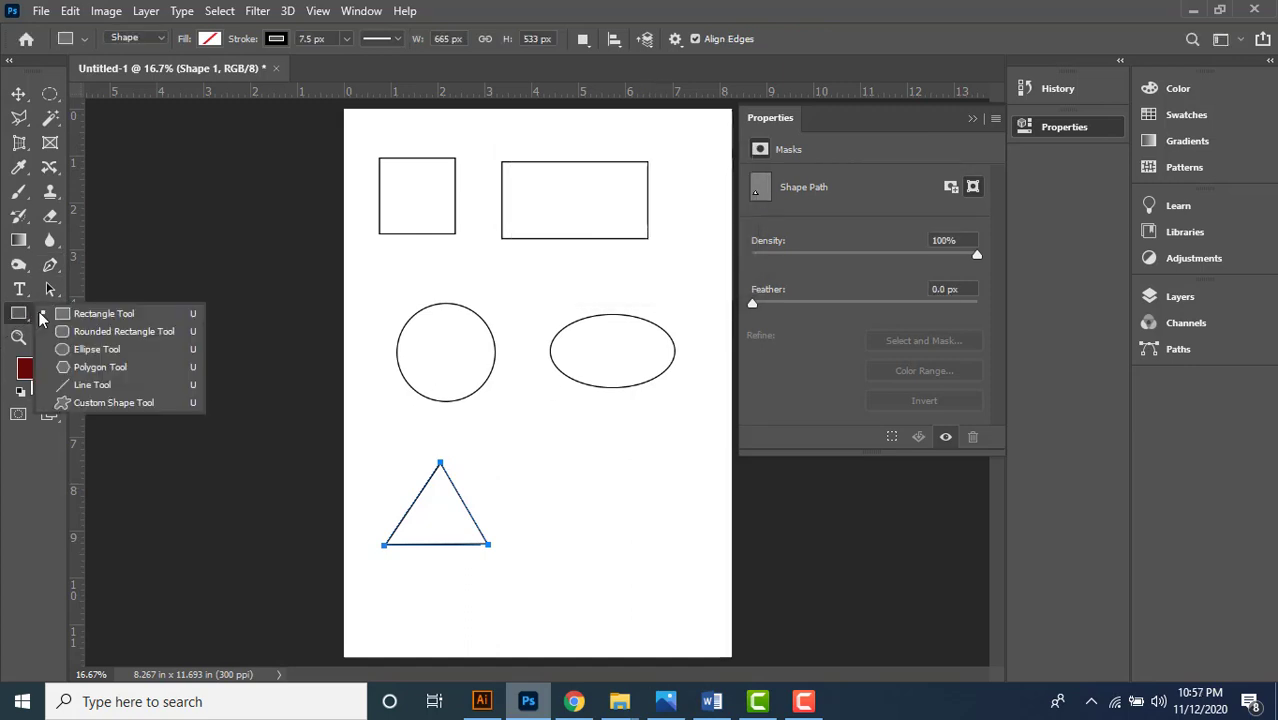
click(96, 349)
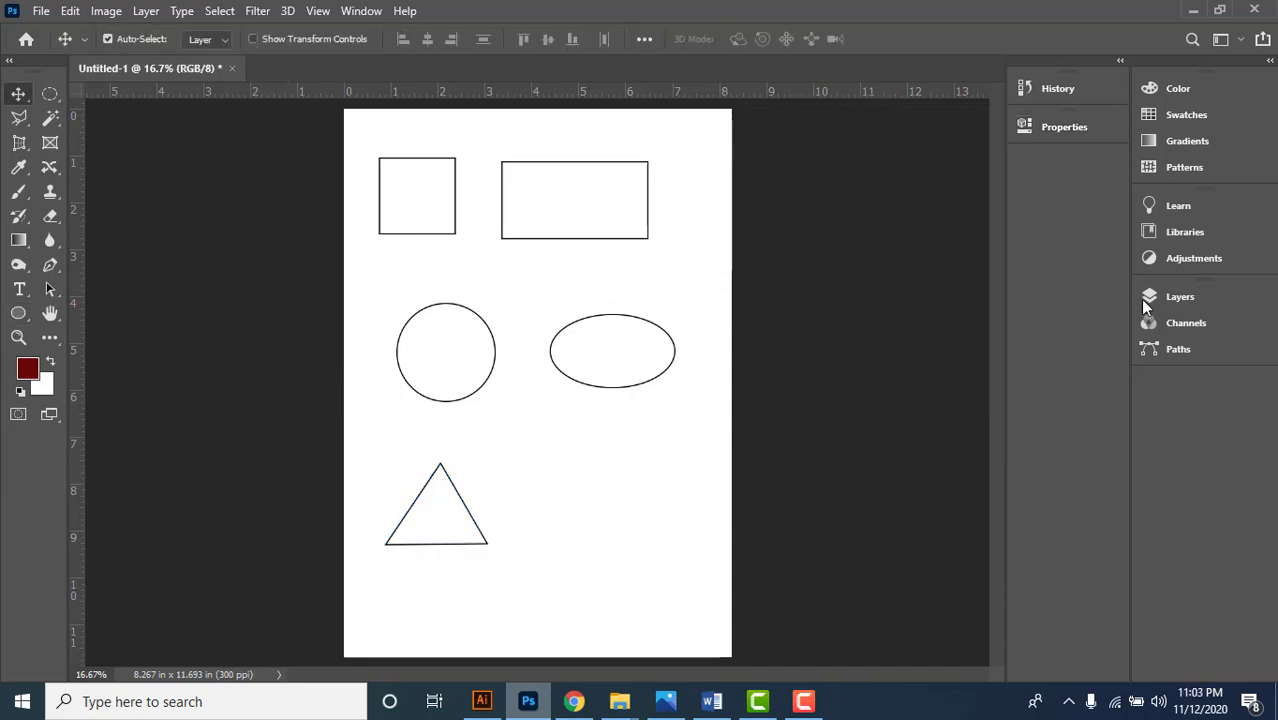
- Select the square's layer, Rectangle 1, and activate the Path Selection Tool
click(1147, 300)
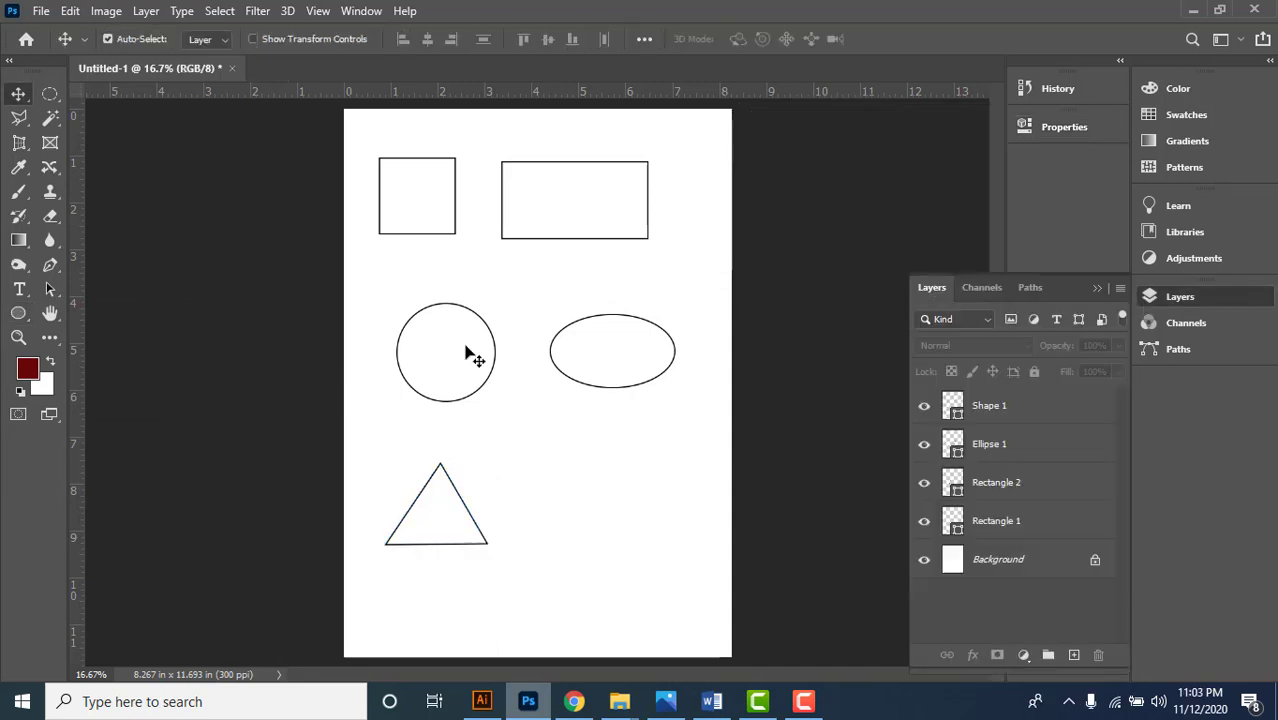
click(1008, 532)
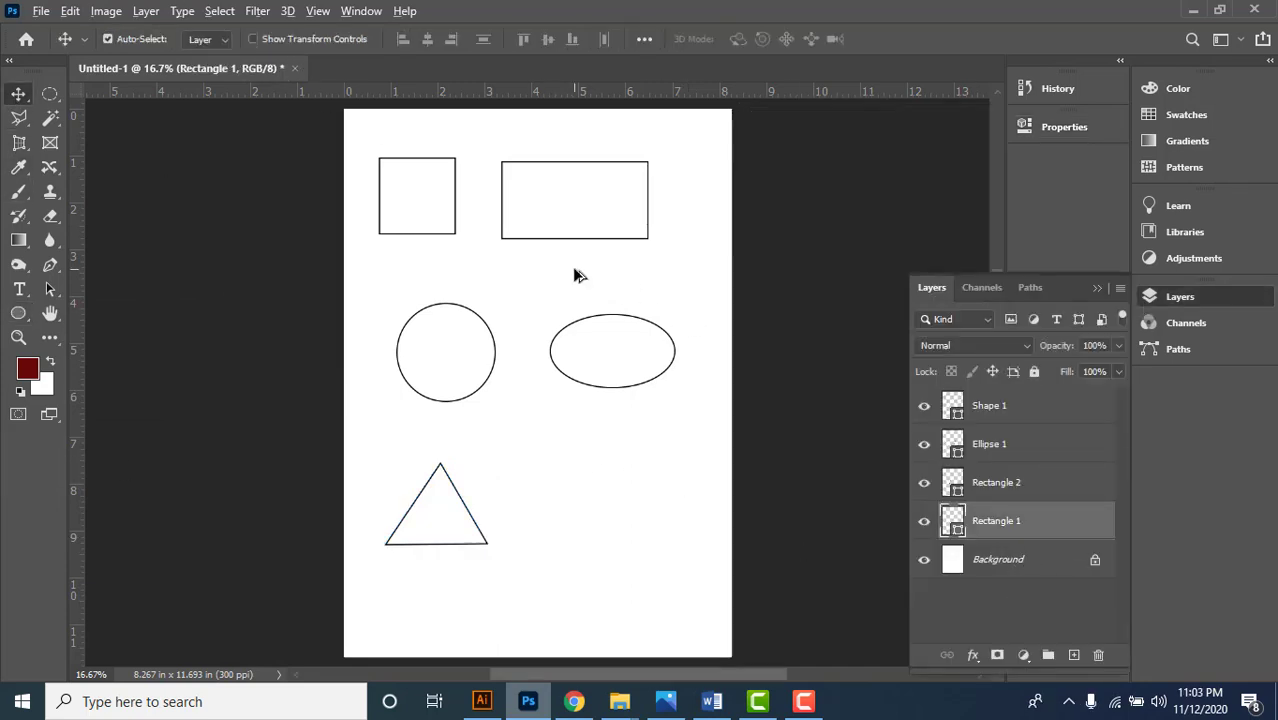
scroll(577, 274, up, 1)
drag(491, 265, 773, 309)
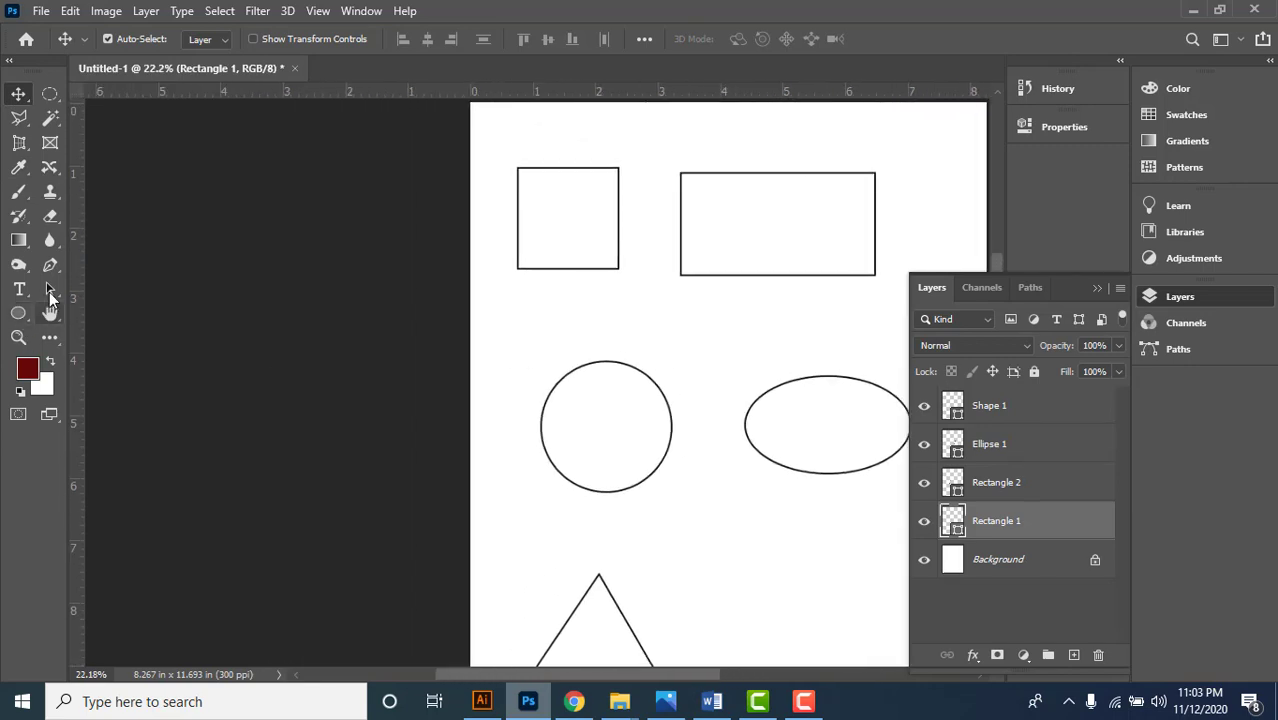
click(50, 291)
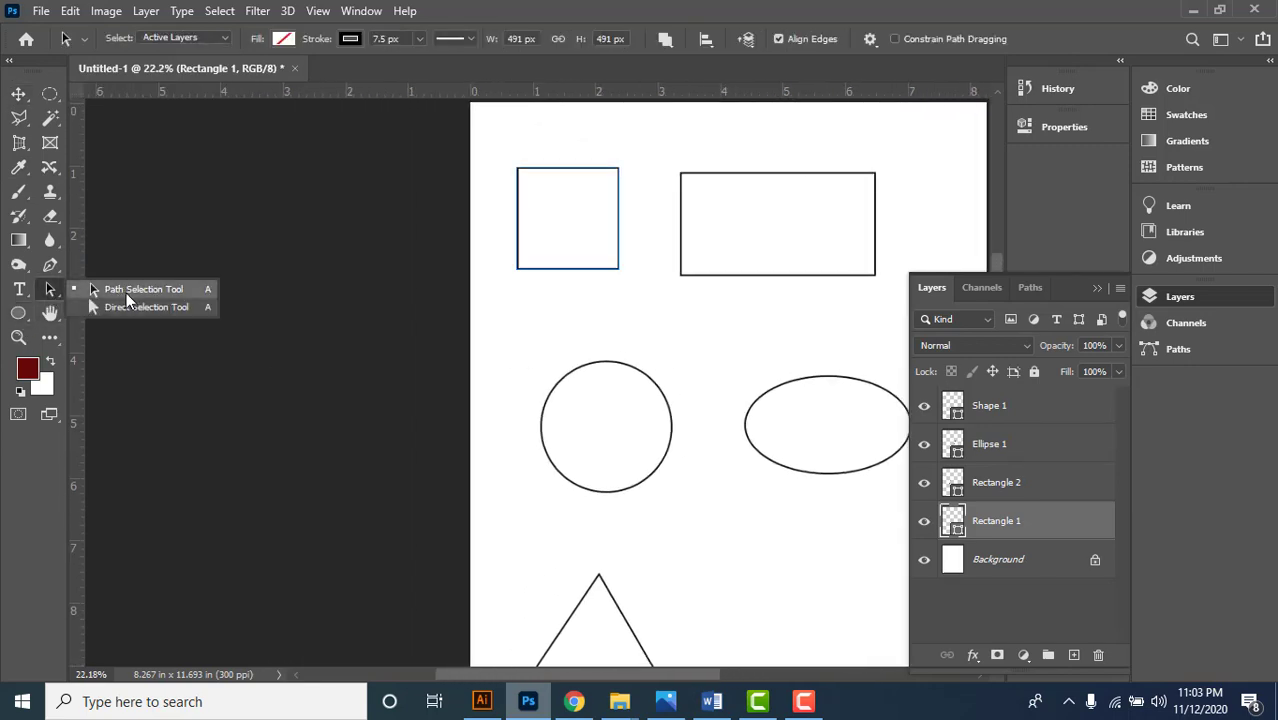
click(127, 291)
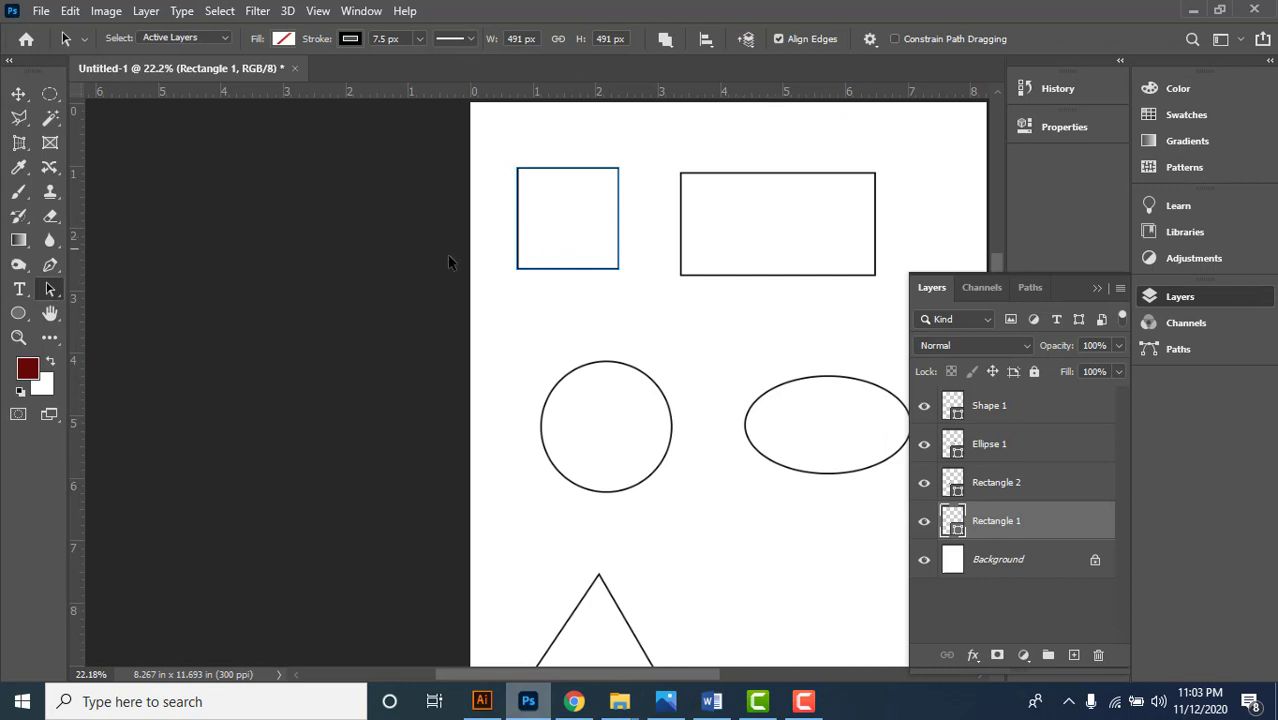
- Give the square a solid fill, trying recent reds and RGB yellow before choosing the light blue CMYK swatch
click(280, 43)
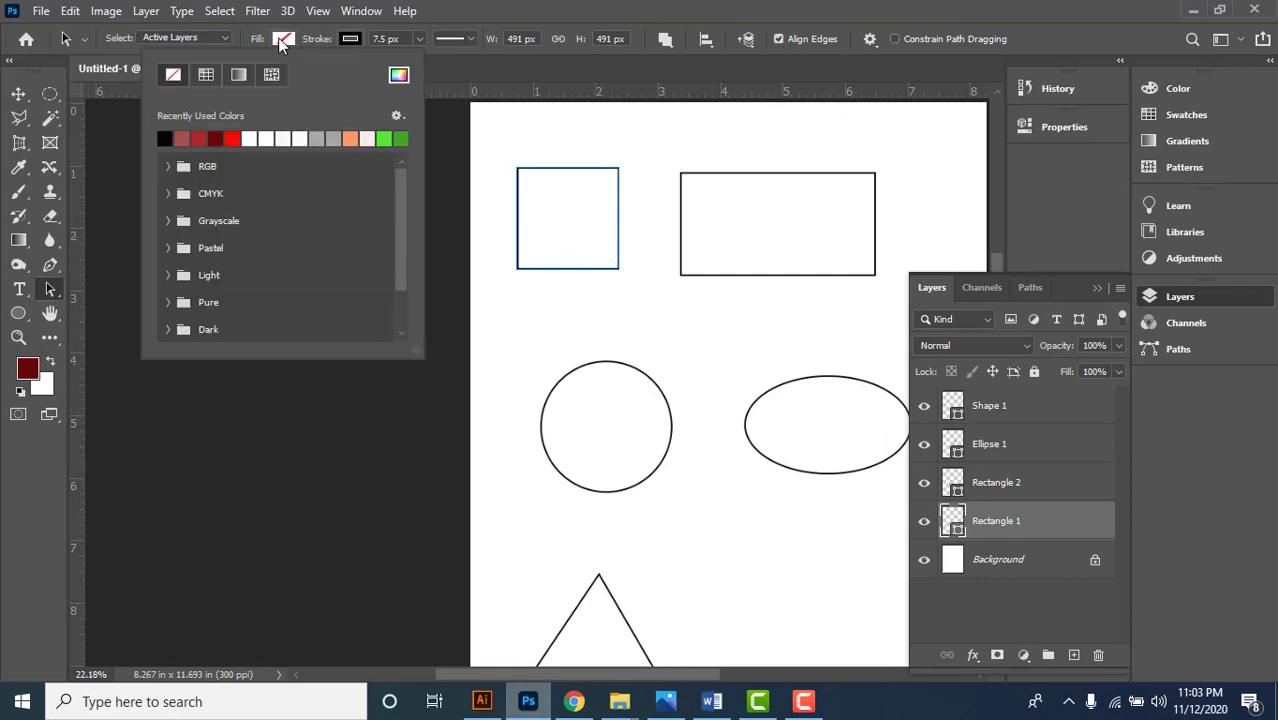
click(207, 75)
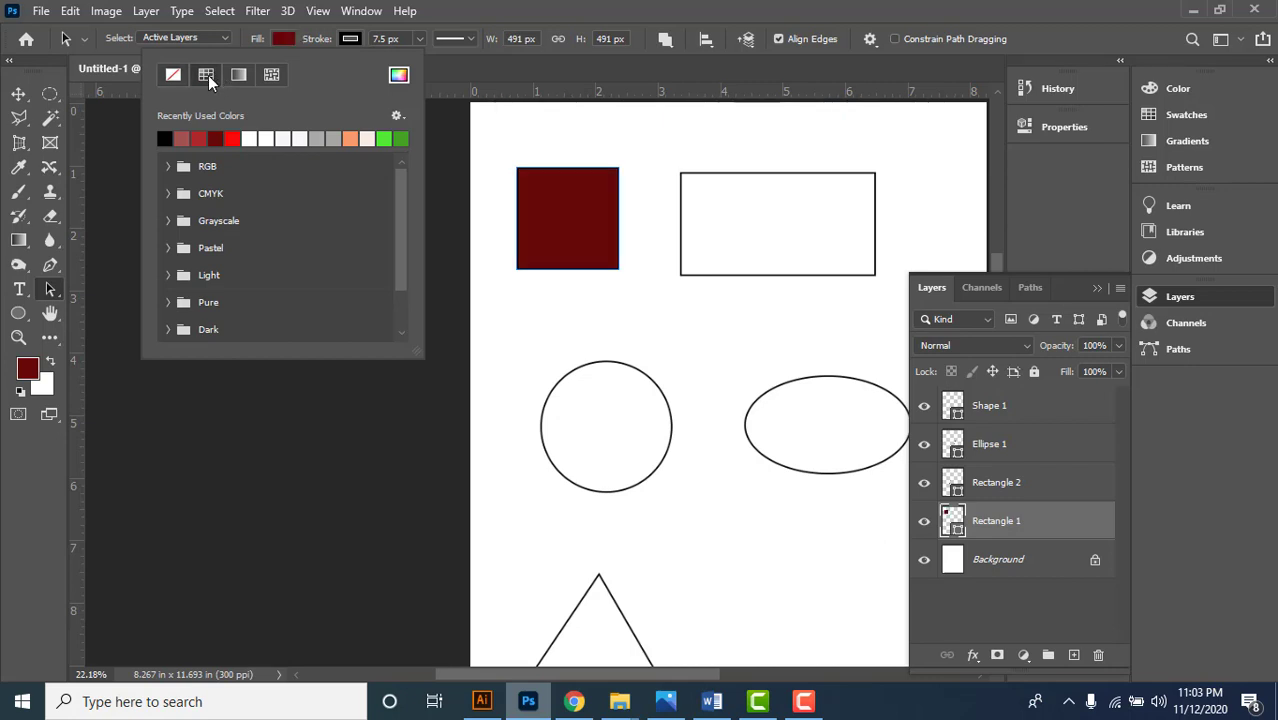
click(182, 136)
click(201, 136)
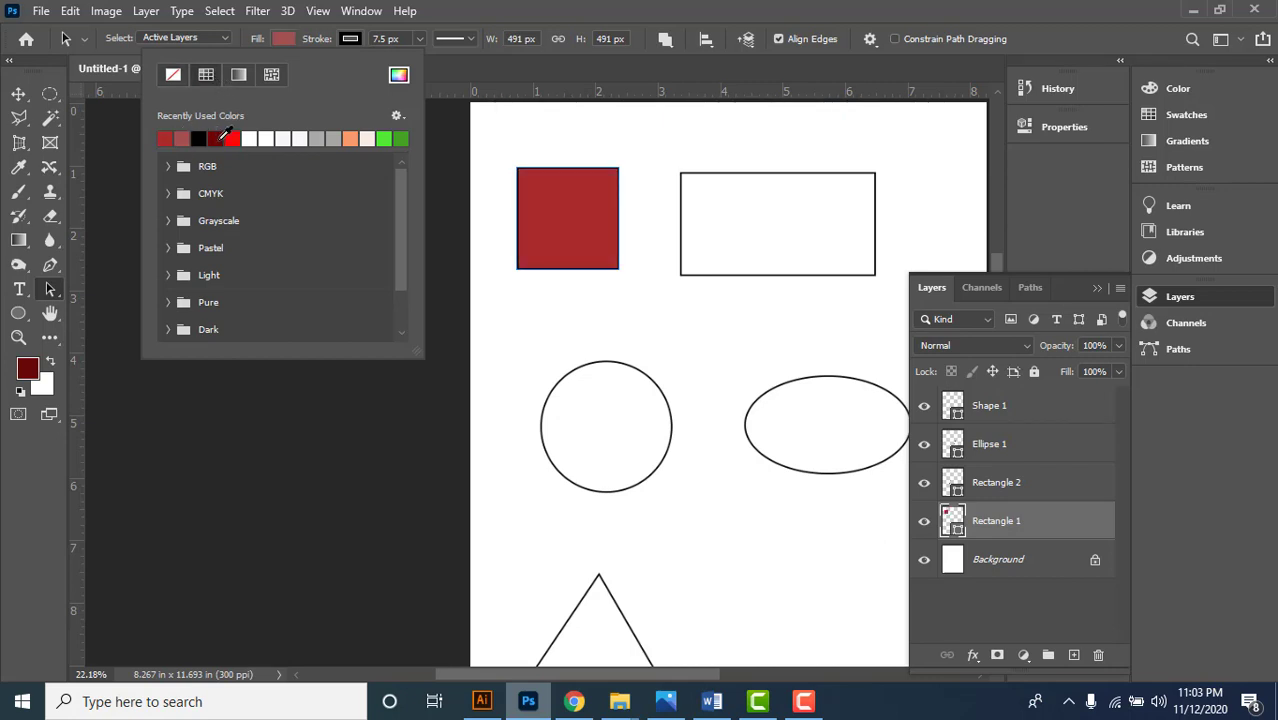
click(219, 135)
click(169, 166)
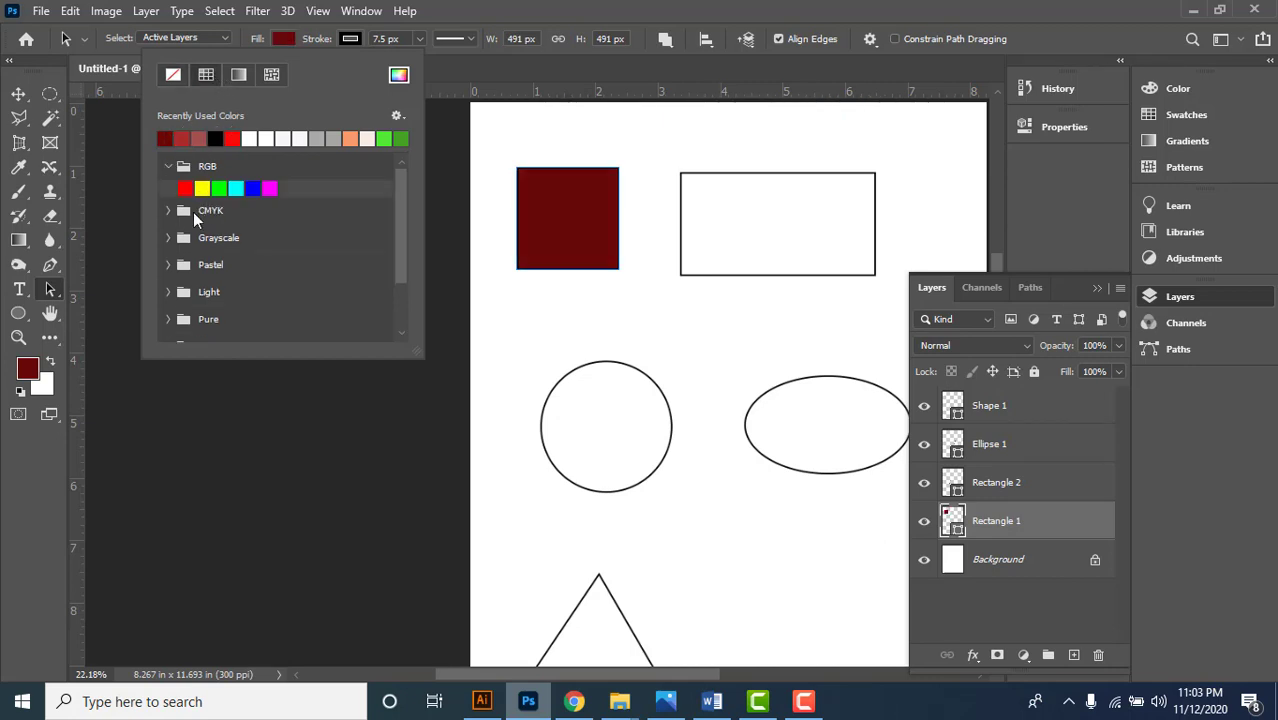
click(202, 188)
click(169, 211)
click(236, 232)
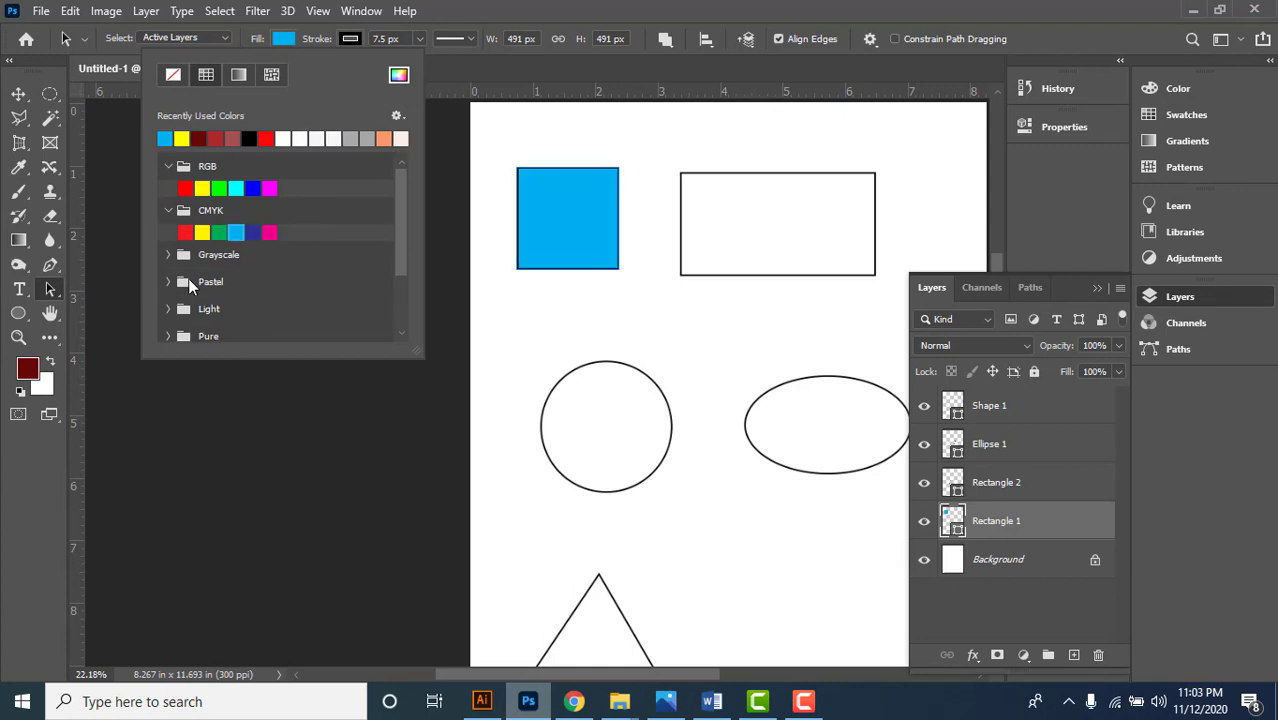
- Fill the square with a custom bright magenta chosen in the colour picker
click(399, 75)
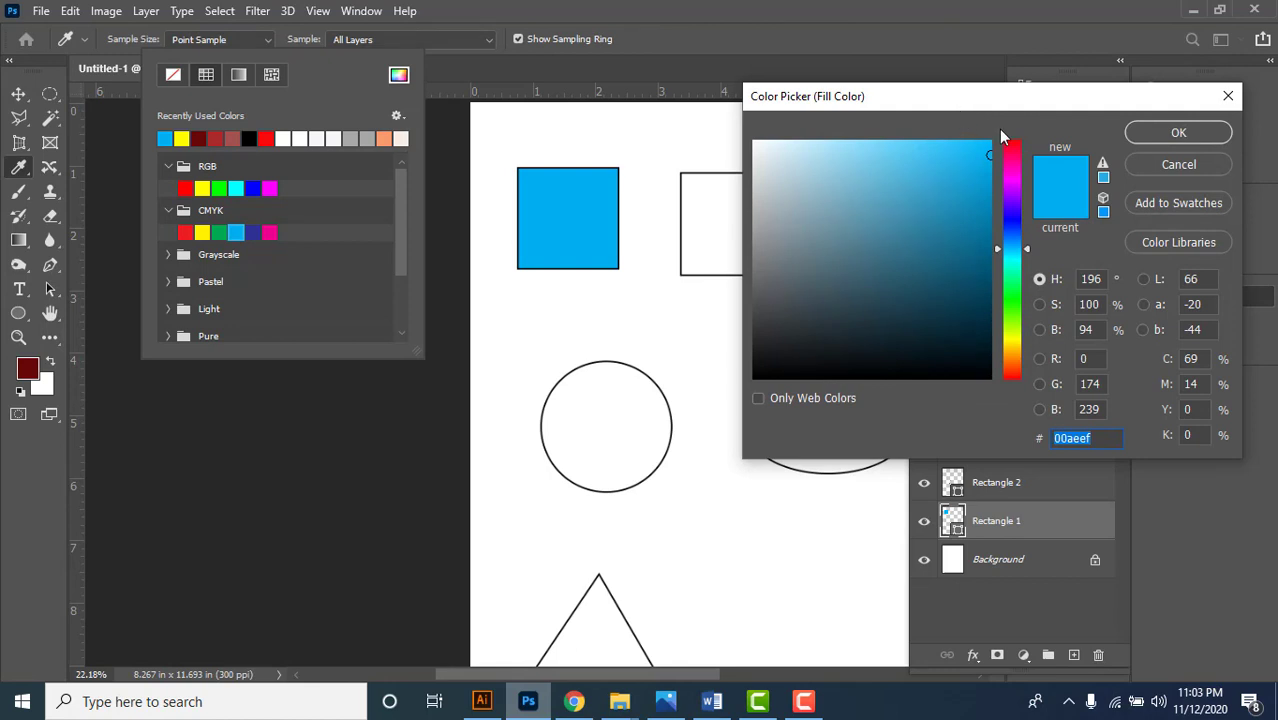
text(3d953a)
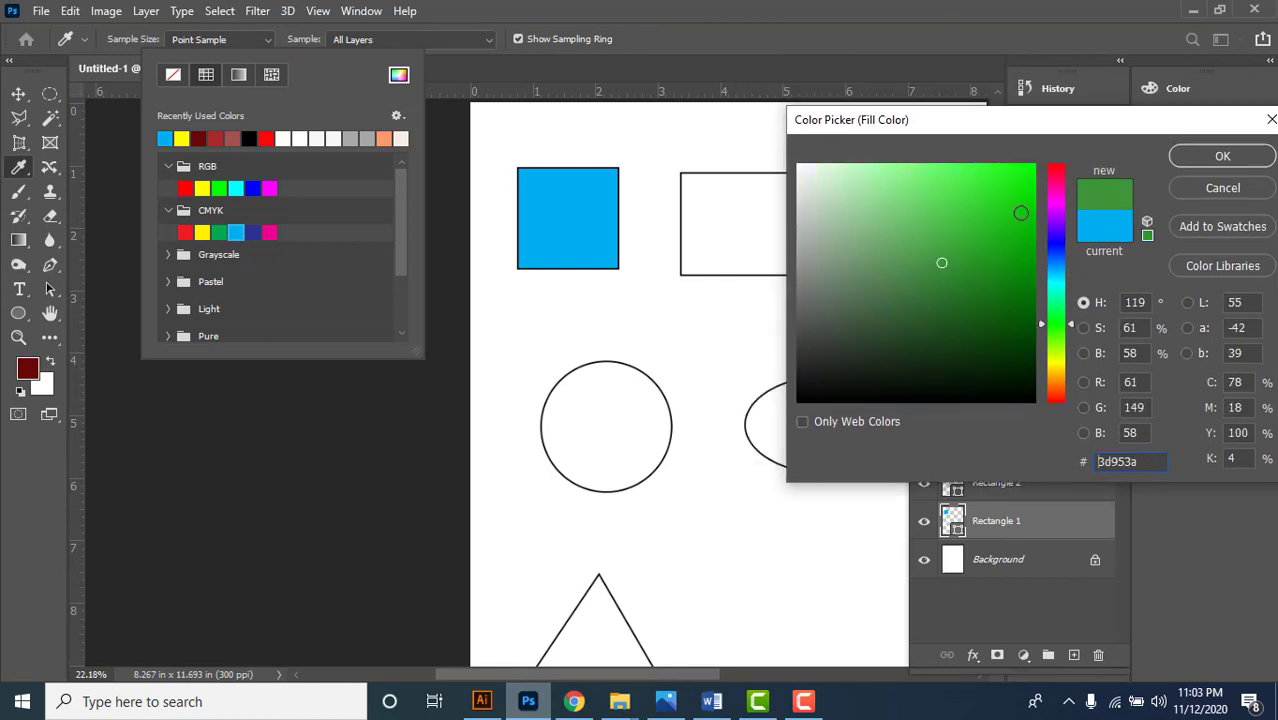
click(924, 211)
click(1008, 195)
drag(1049, 211, 1048, 199)
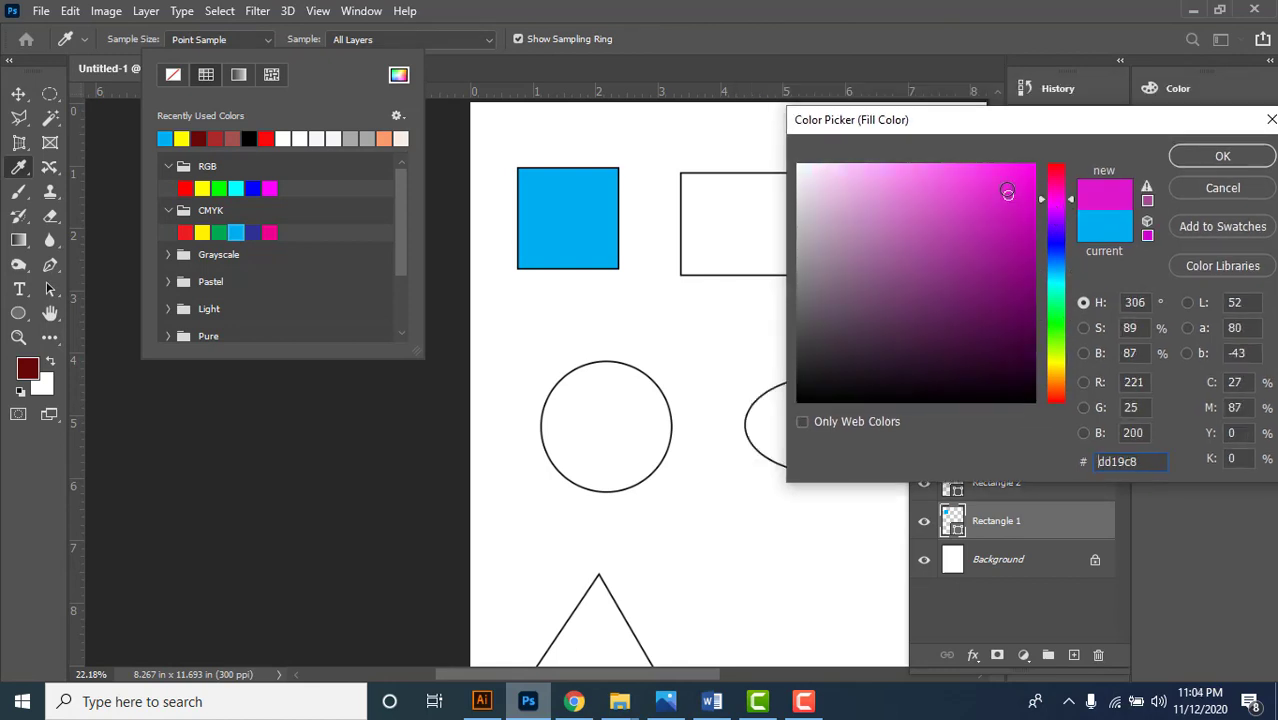
click(1013, 180)
click(1222, 156)
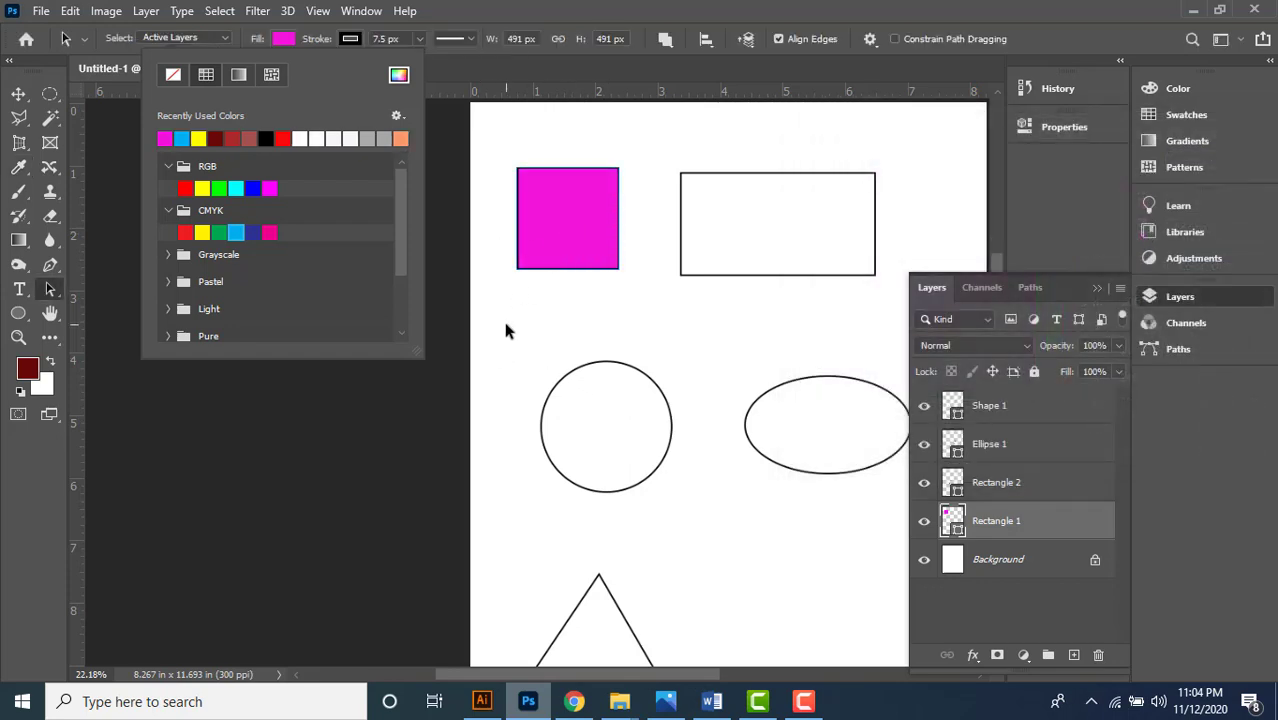
- Switch the square's fill to a gradient, trying Blues presets before choosing the pink-to-blue preset from Purples
click(238, 75)
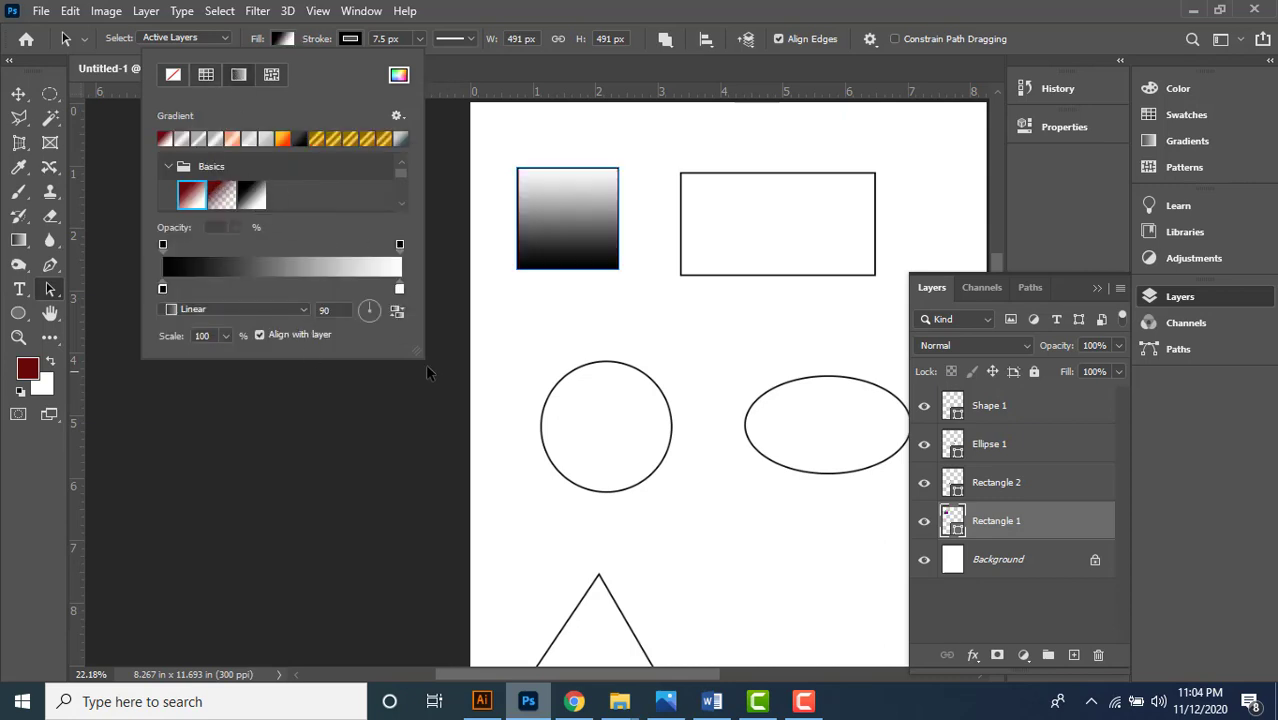
drag(418, 352, 418, 562)
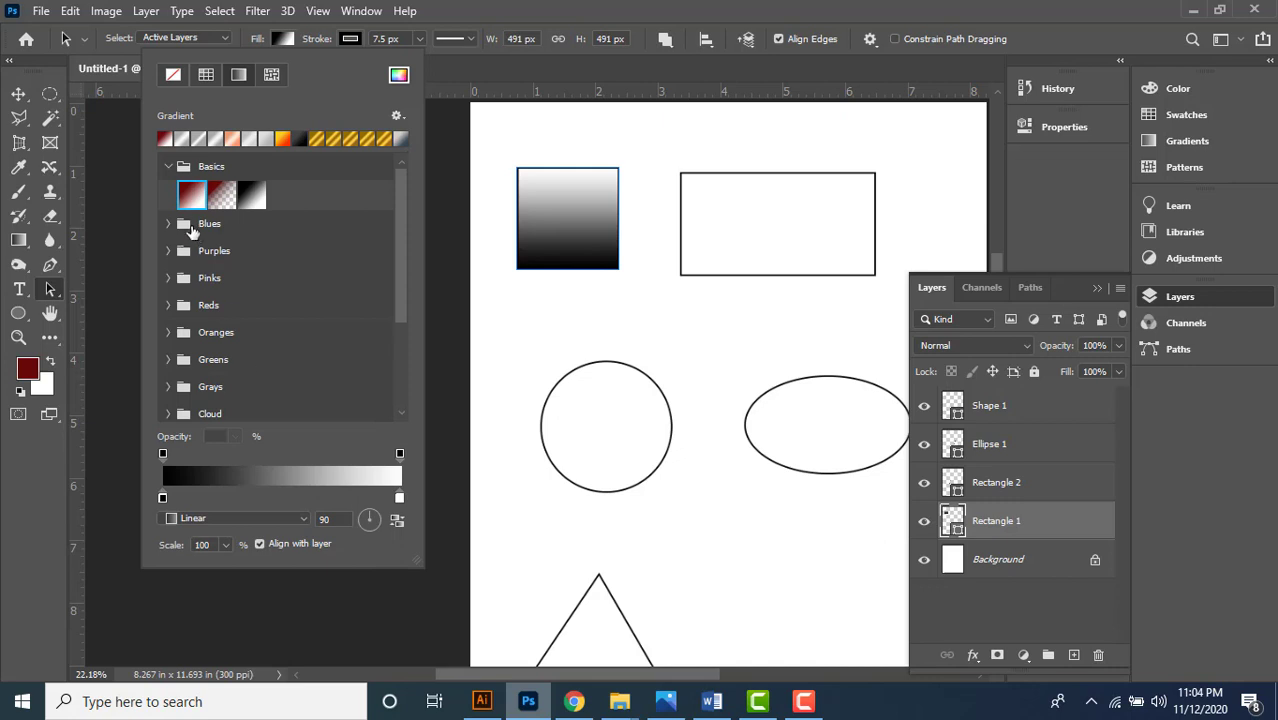
click(168, 224)
click(251, 251)
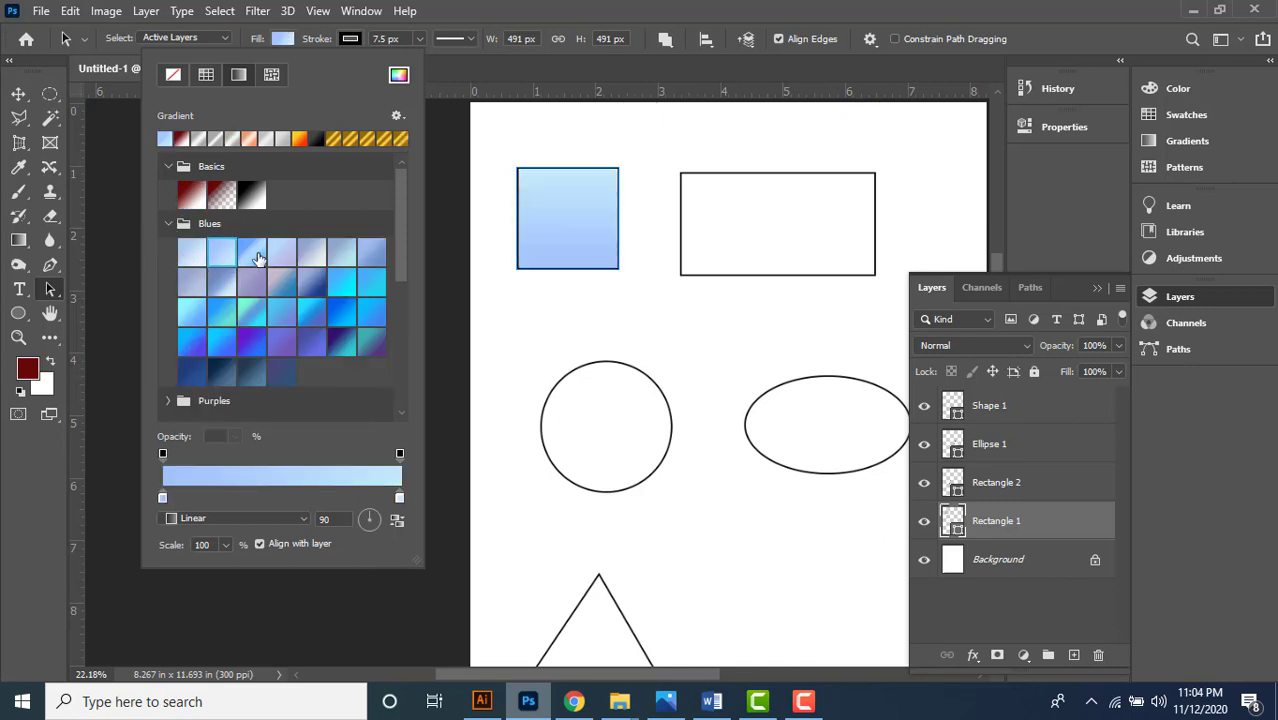
click(169, 226)
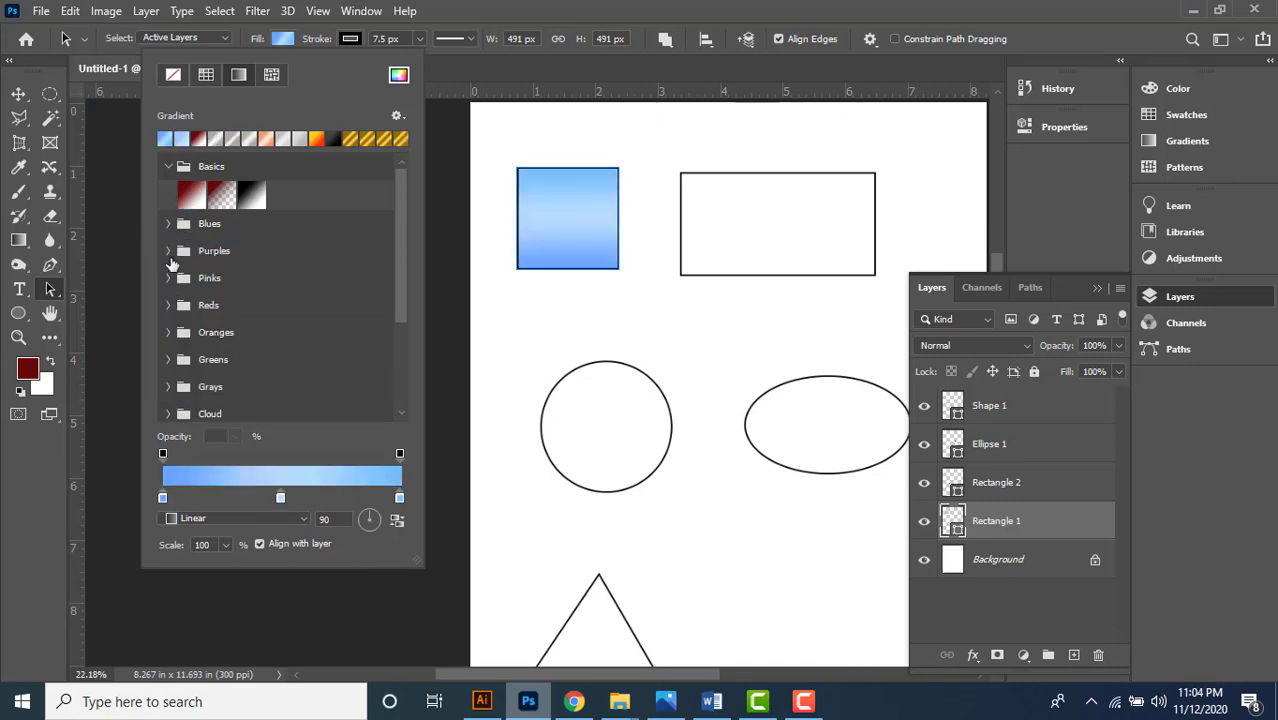
click(169, 251)
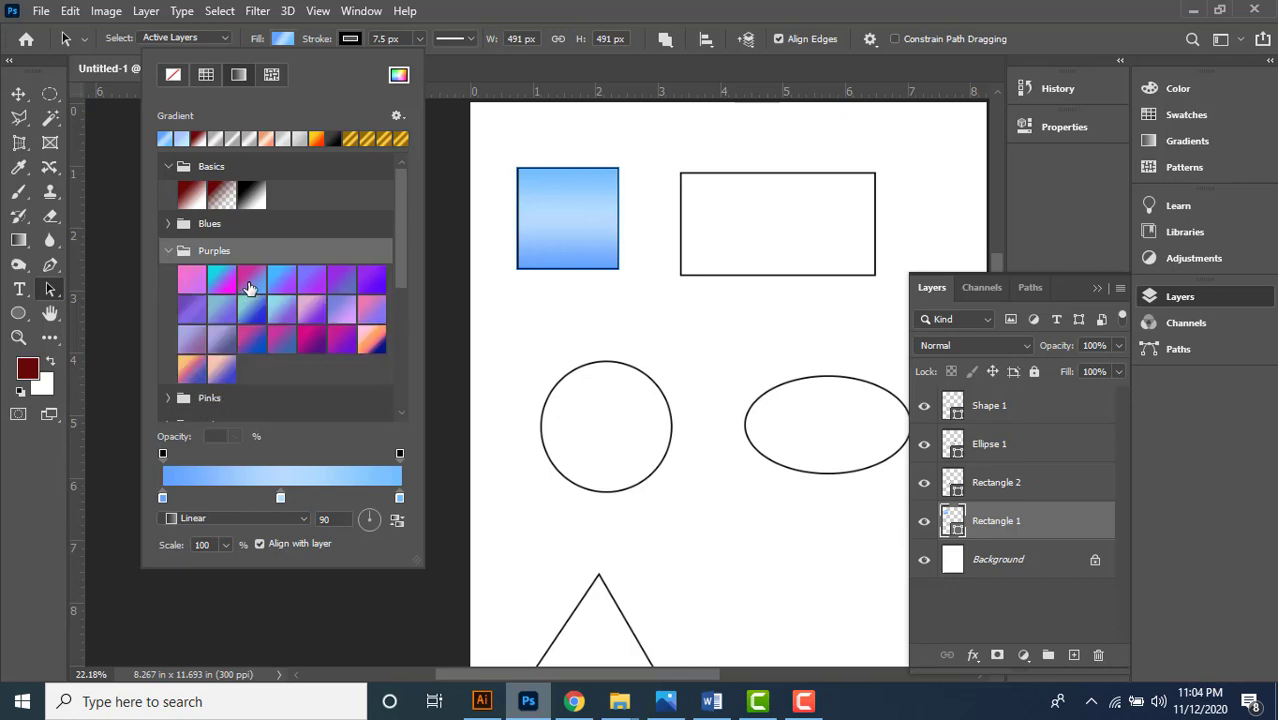
click(251, 283)
click(169, 251)
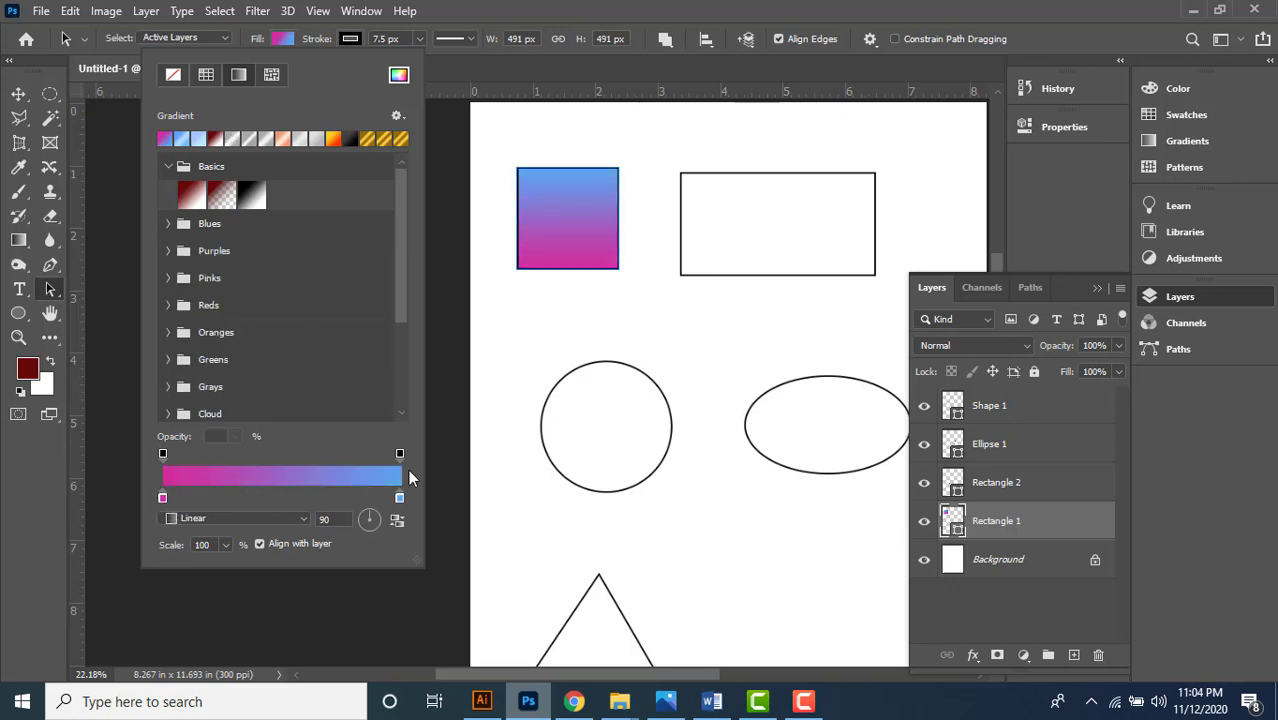
- Recolour the gradient's start stop light violet and its end stop dark blue 1a3553
click(163, 498)
double_click(163, 498)
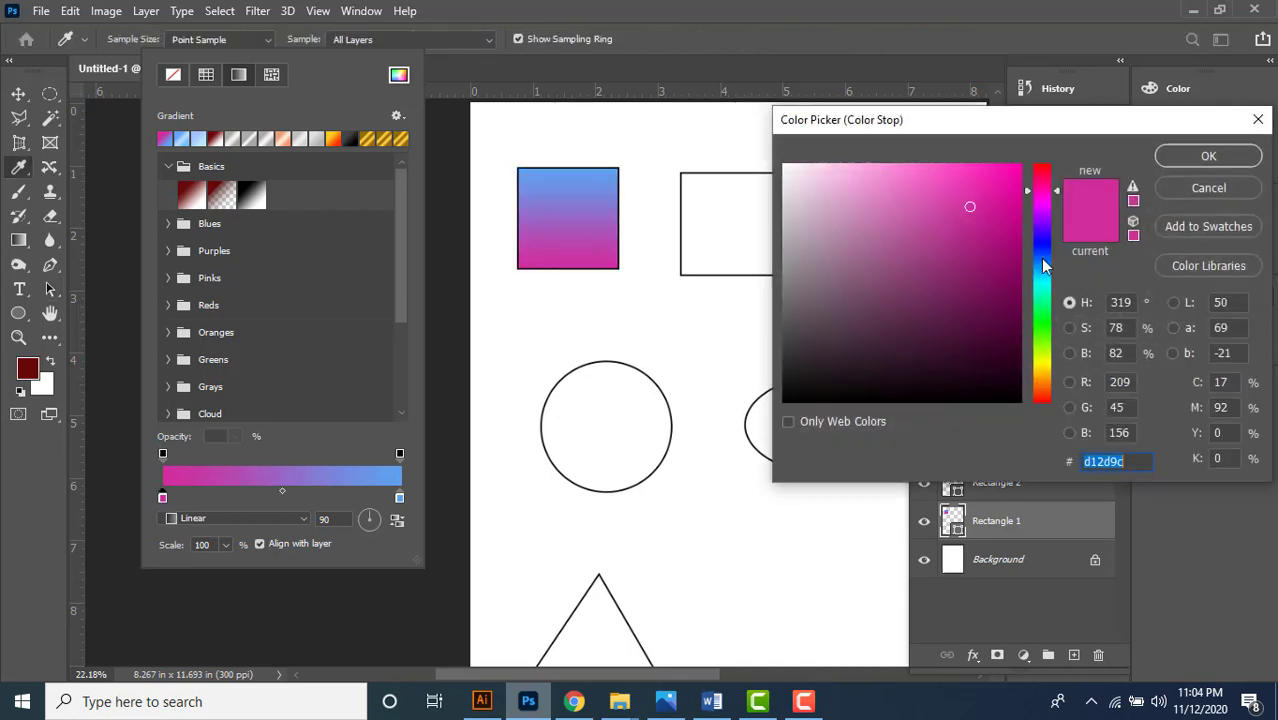
mouse_move(1041, 273)
mouse_down()
mouse_move(1016, 200)
mouse_move(873, 165)
mouse_up()
key(Return)
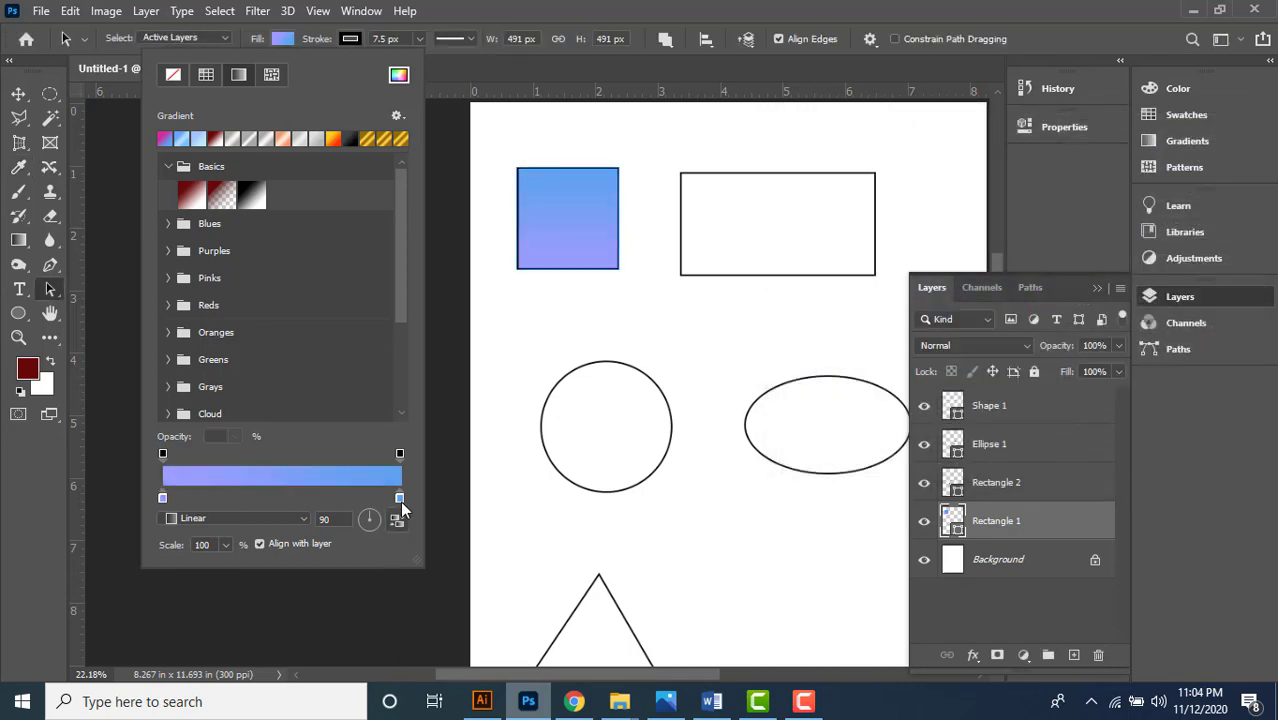
double_click(399, 497)
click(944, 323)
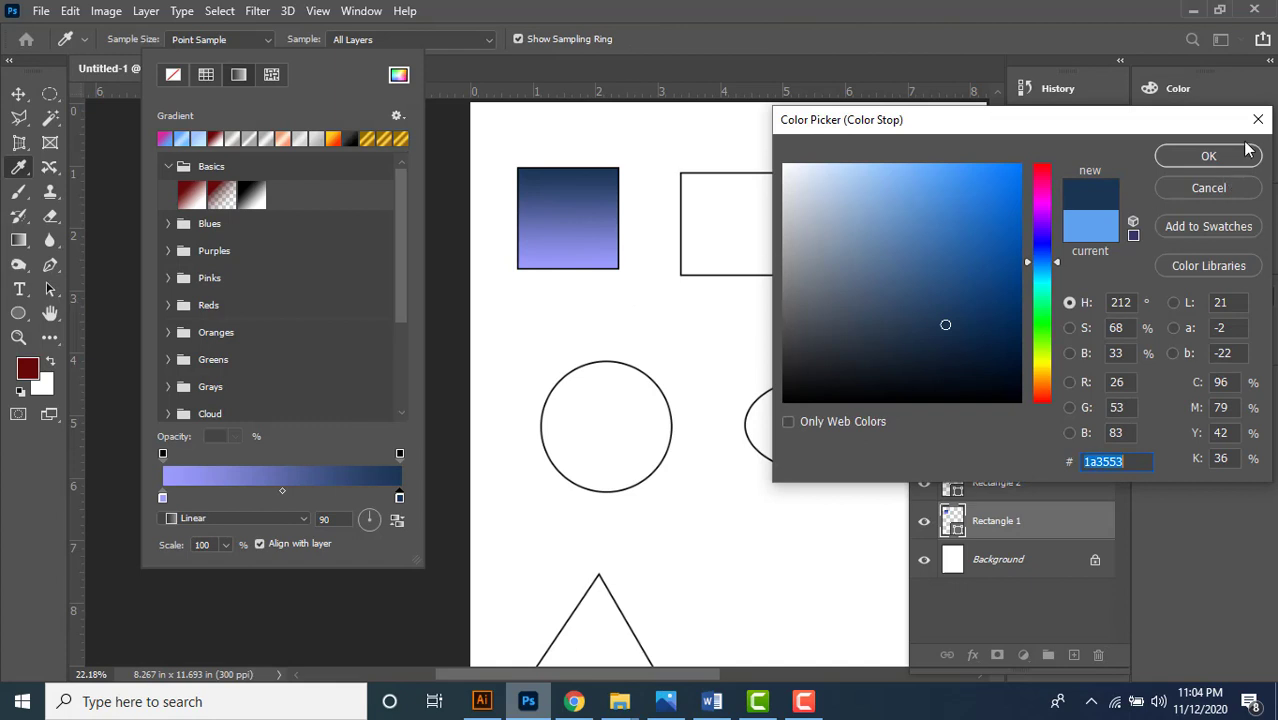
click(1202, 158)
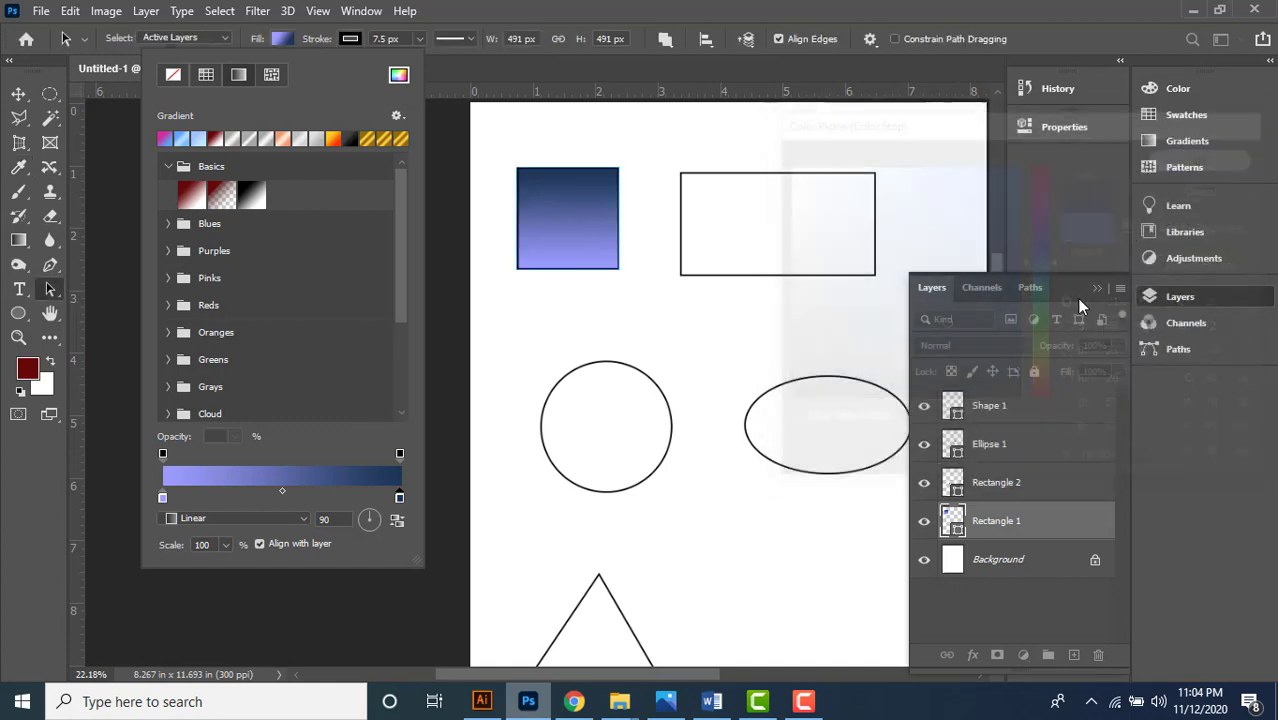
- Add two colour stops between the gradient's ends, a pinkish purple cd82cd near the start and a turquoise past the middle
click(212, 498)
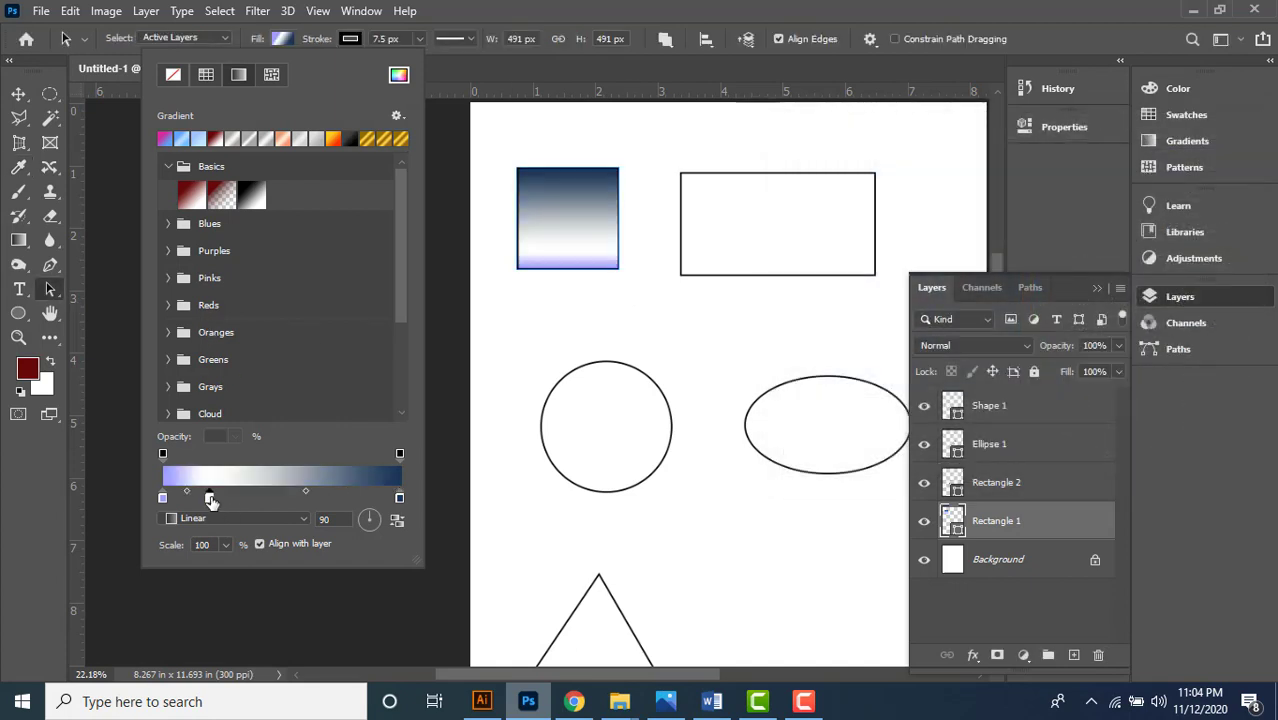
double_click(209, 497)
drag(867, 237, 869, 211)
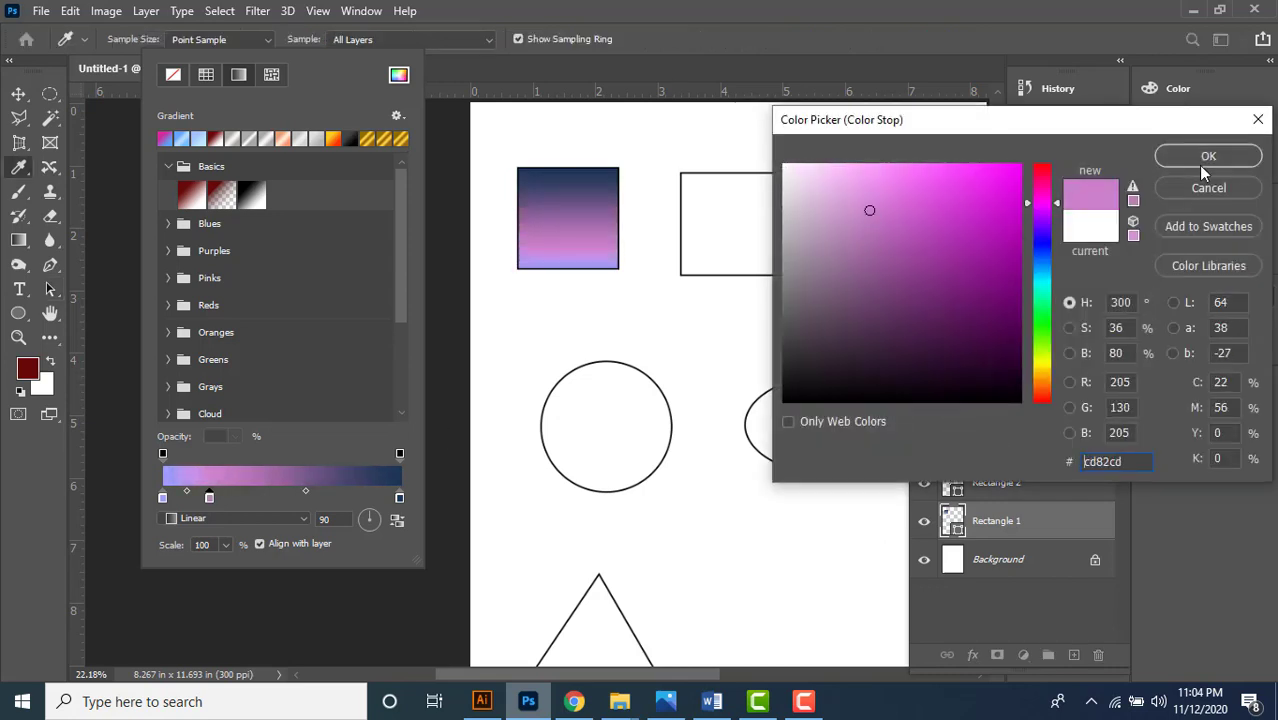
click(1208, 158)
double_click(302, 500)
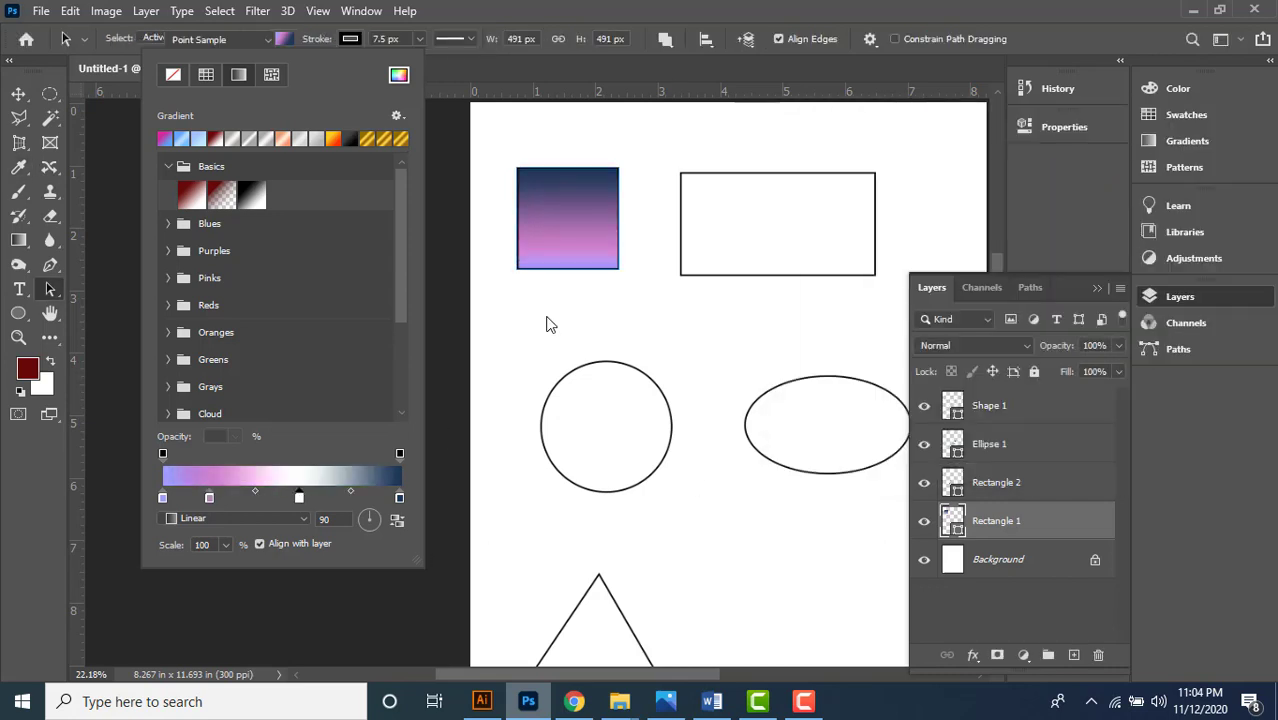
drag(964, 224, 971, 199)
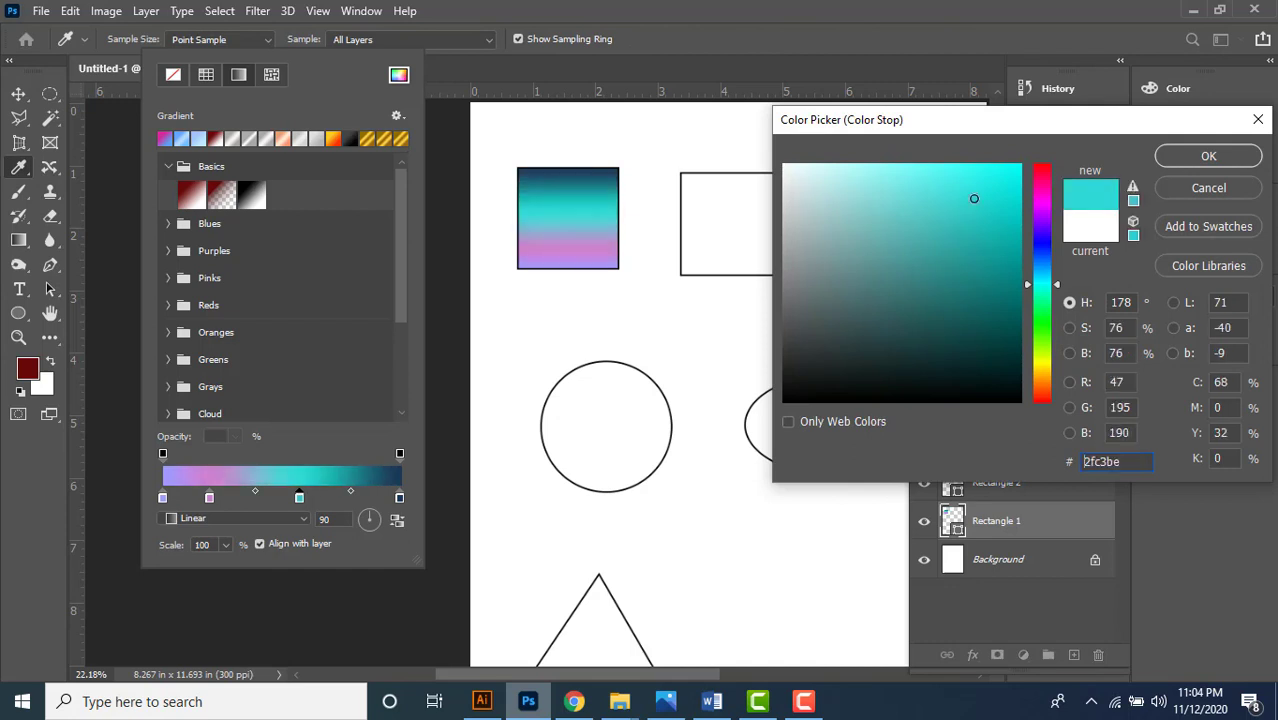
click(1189, 160)
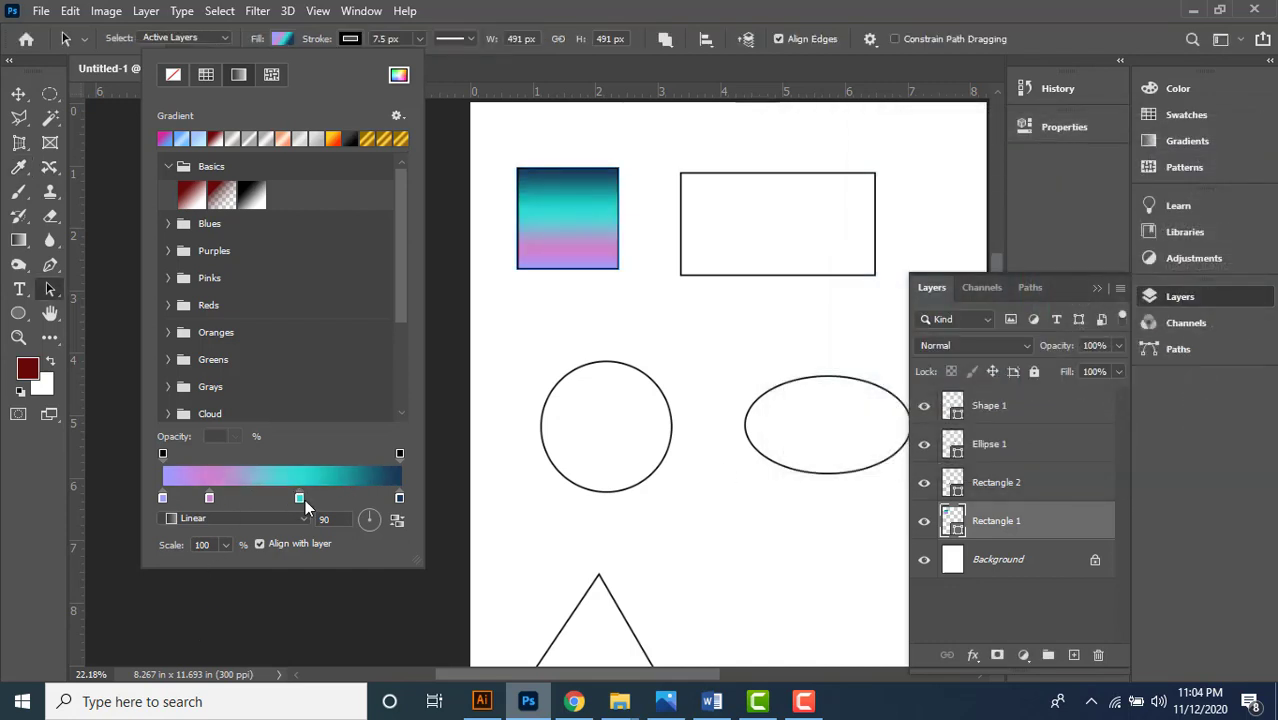
- Shift the turquoise and pink stops slightly toward the gradient's dark end and add an opacity stop near the turquoise one
drag(303, 498, 318, 499)
drag(210, 502, 213, 502)
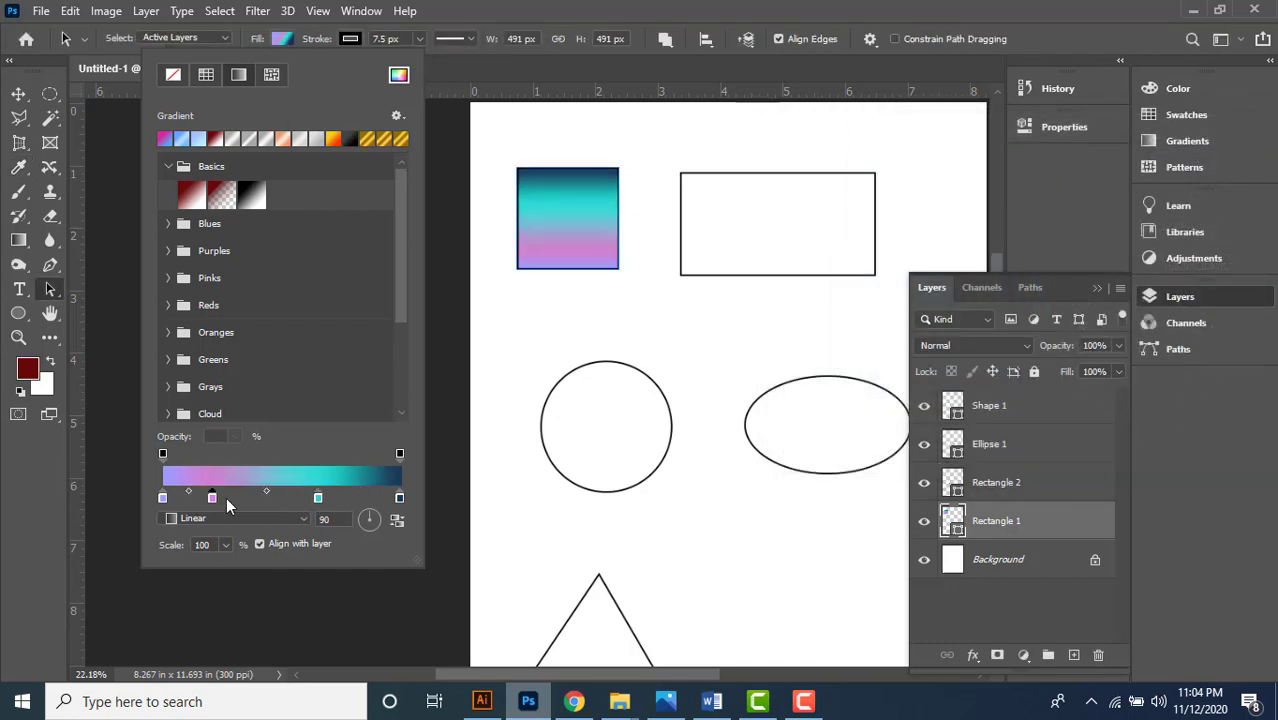
click(163, 455)
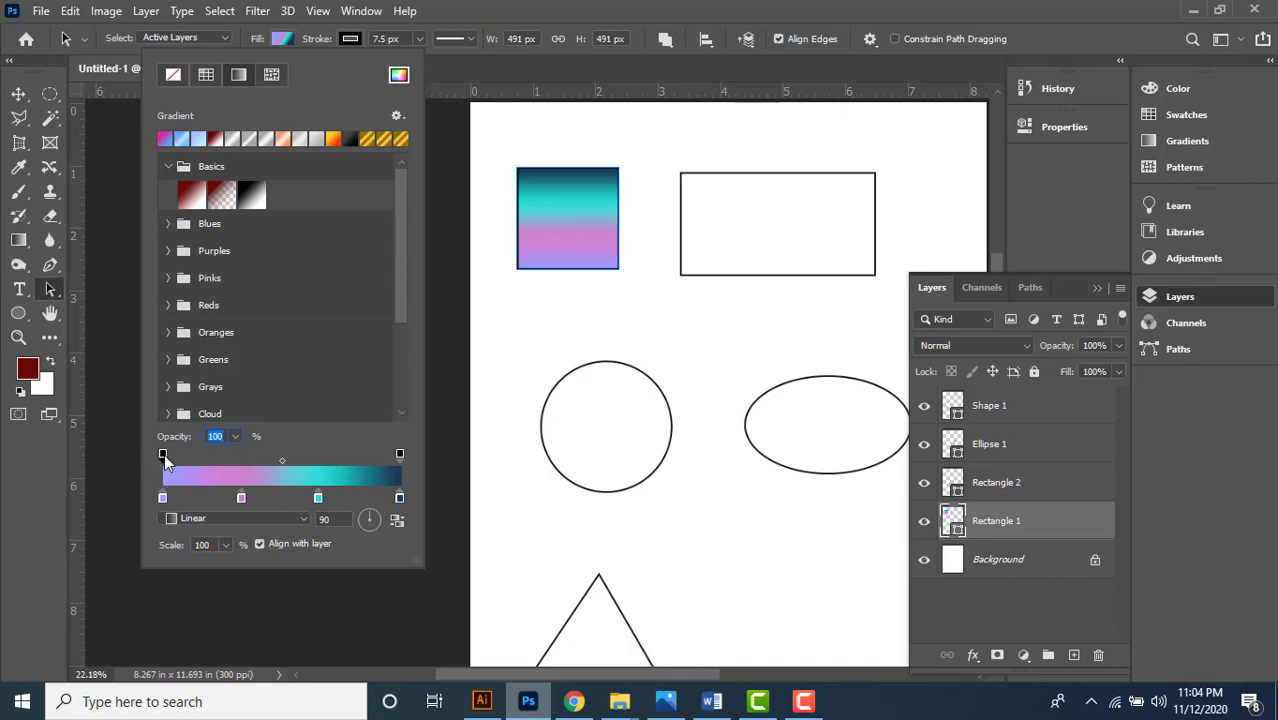
mouse_move(233, 439)
mouse_down()
mouse_move(215, 457)
mouse_move(247, 458)
mouse_up()
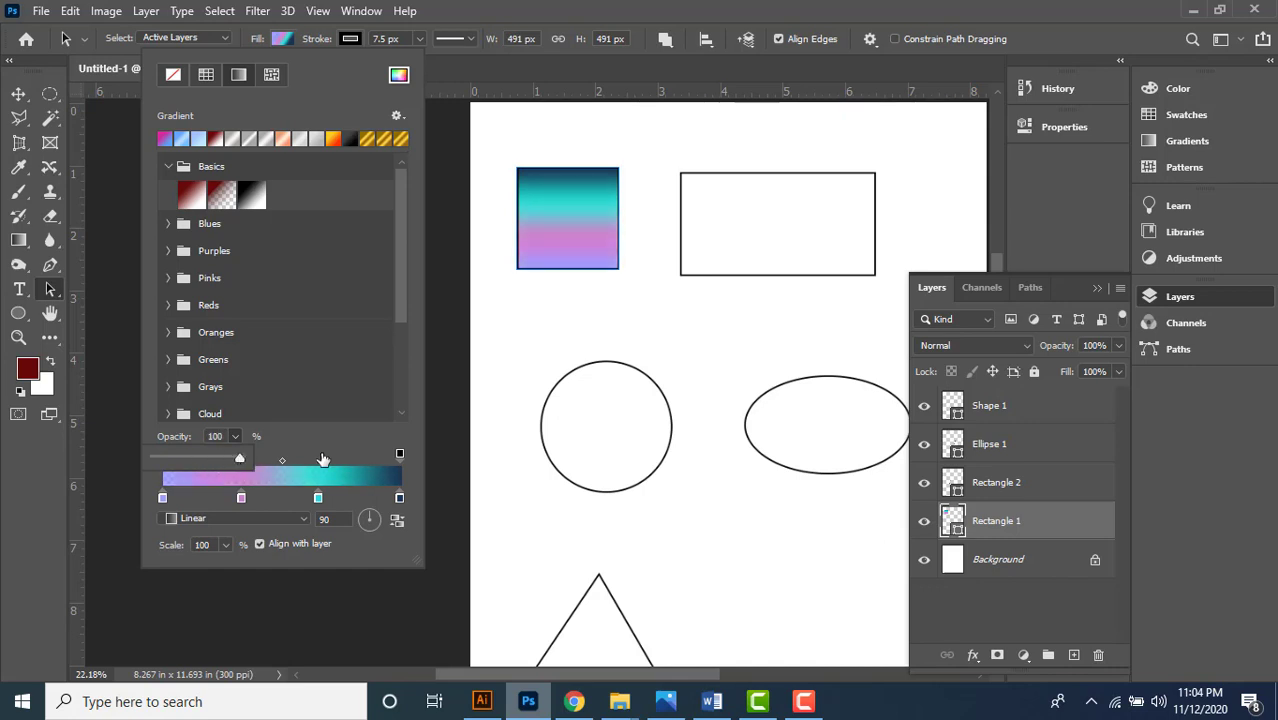
click(325, 456)
click(401, 456)
click(241, 498)
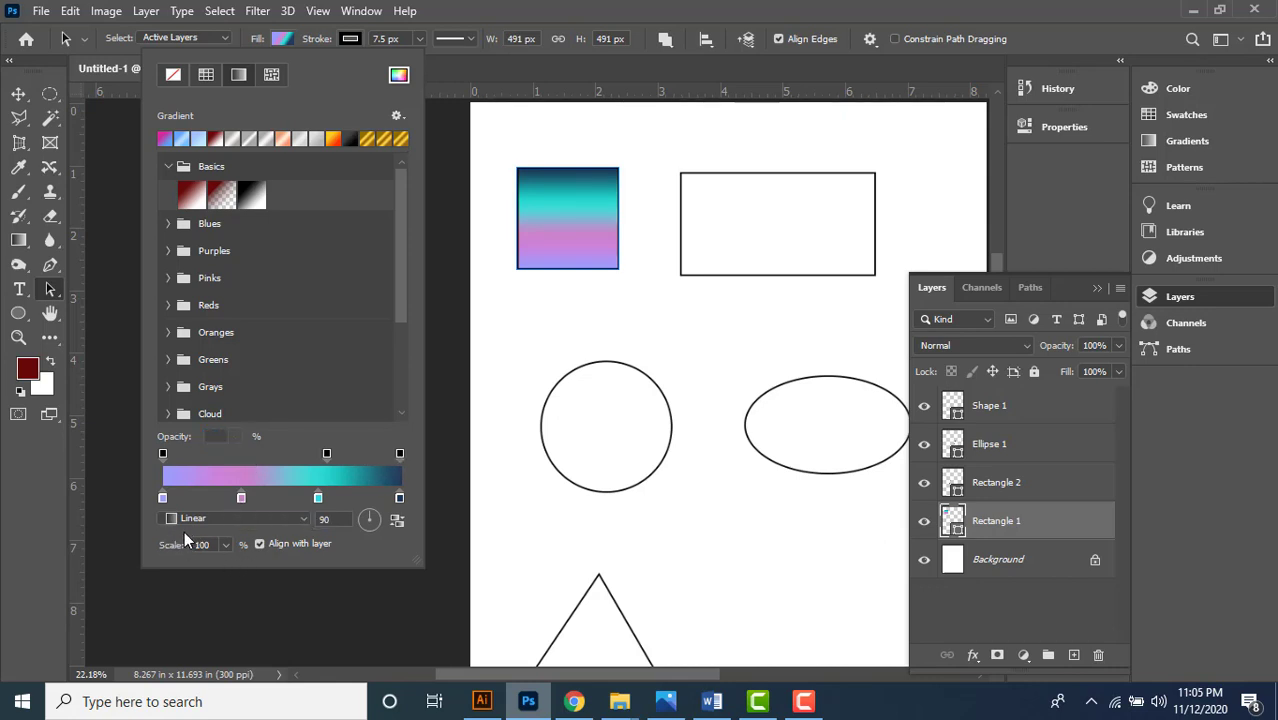
- Try the Radial gradient style on the square, return to Linear and set the angle to 81°
click(300, 519)
click(234, 546)
click(302, 527)
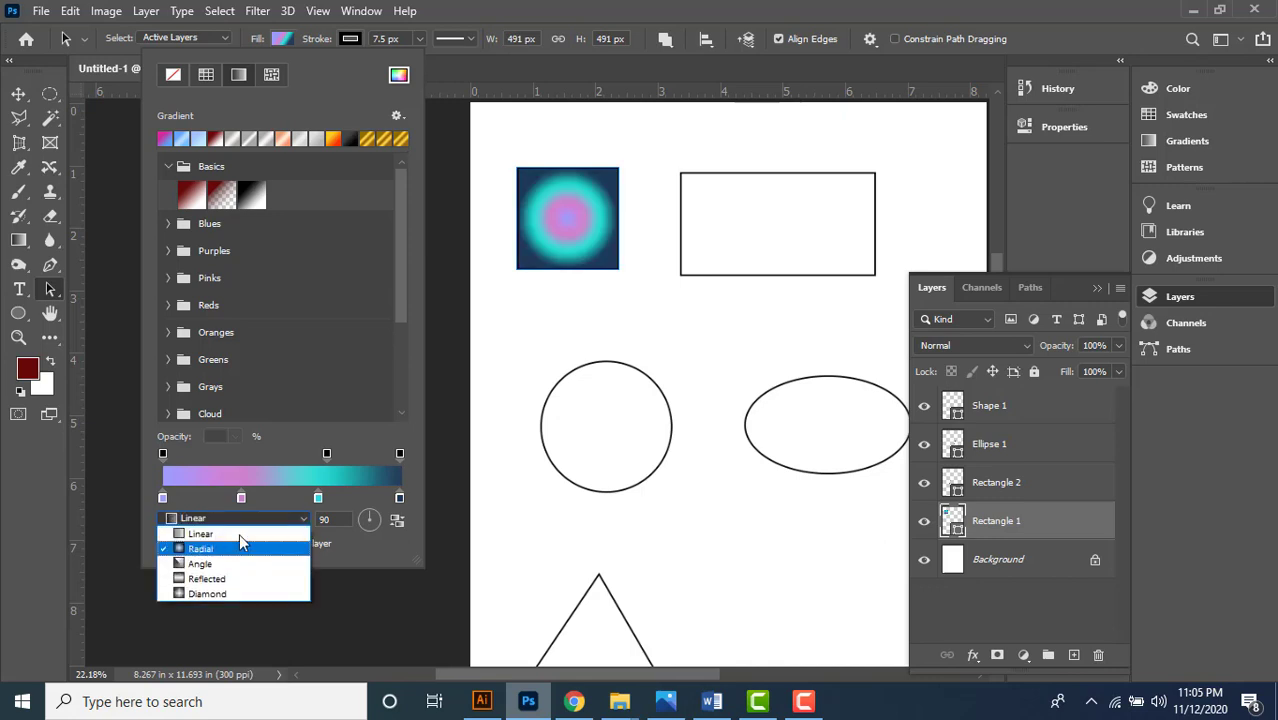
click(236, 532)
click(375, 513)
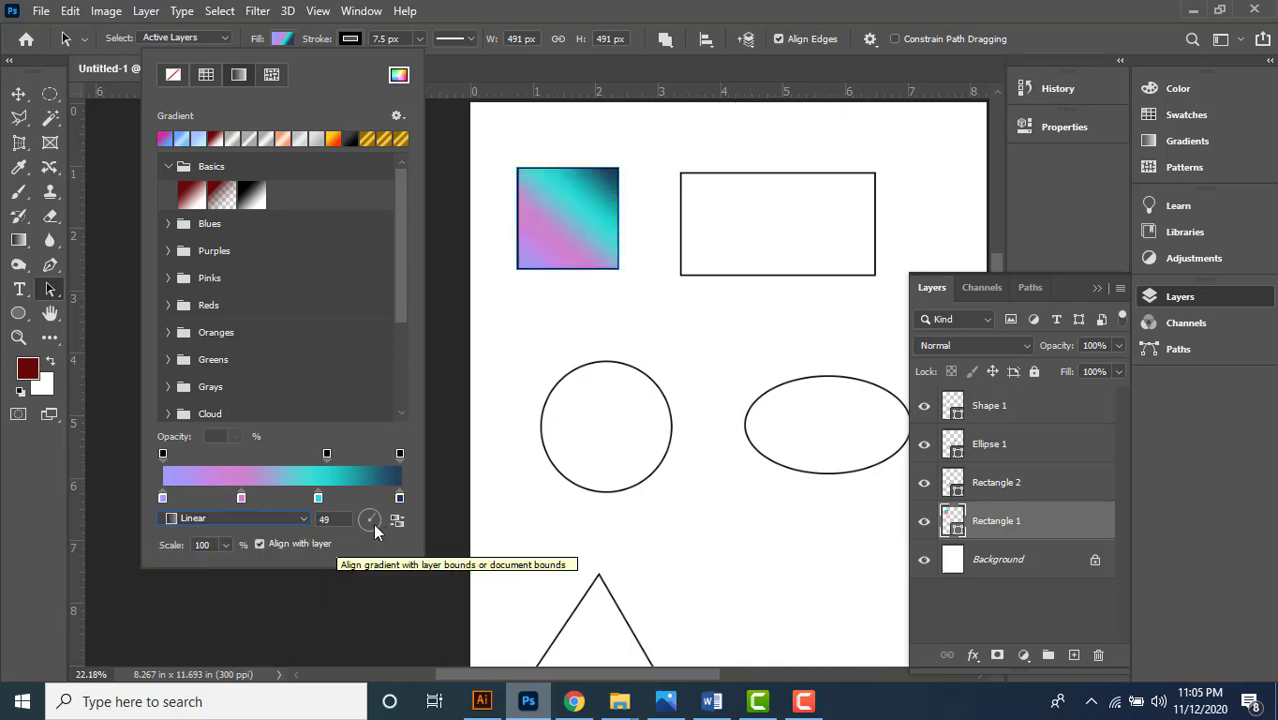
click(370, 511)
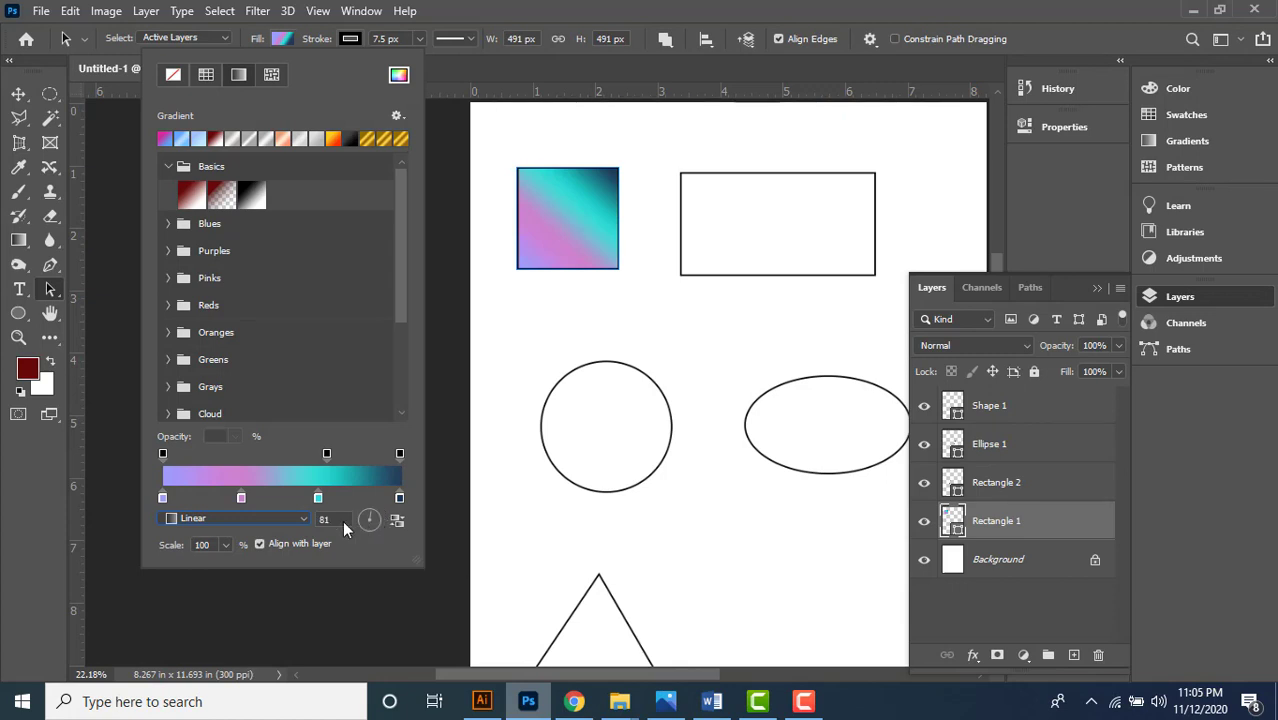
- Give the square a pattern fill, trying the Trees and Grass patterns and settling on the green Grass pattern
click(272, 76)
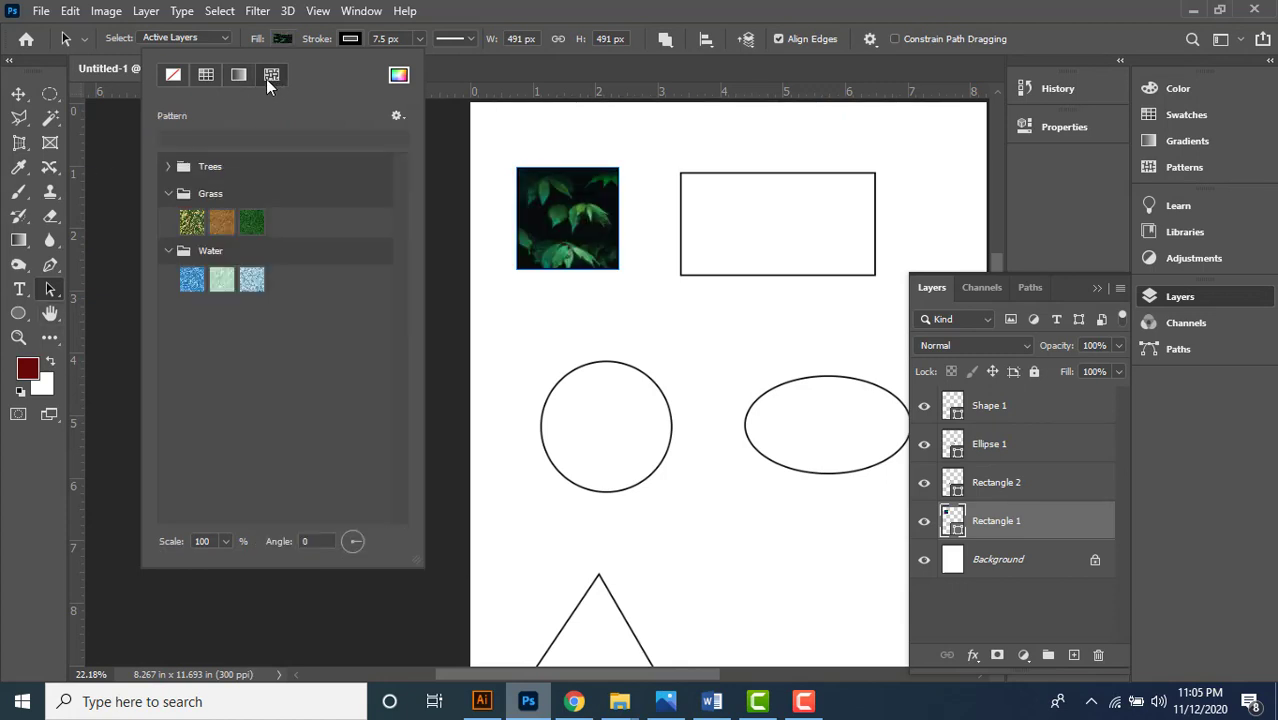
click(170, 166)
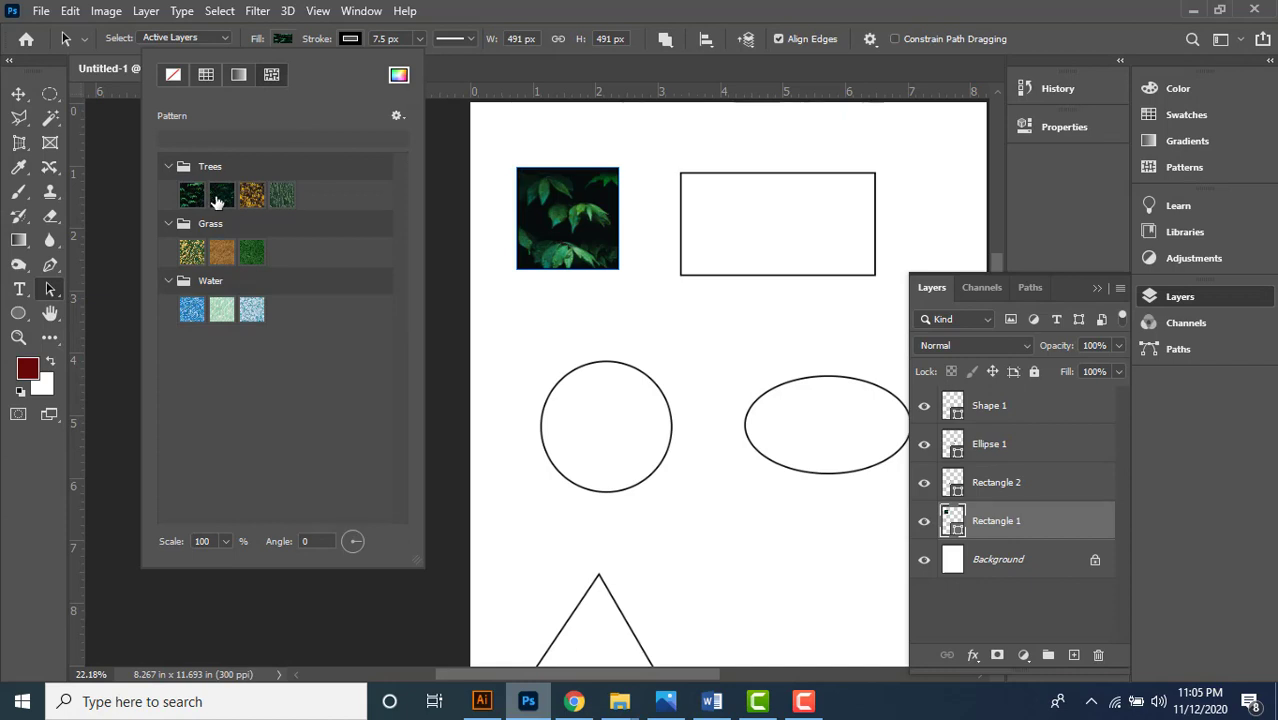
click(220, 196)
click(252, 196)
click(282, 196)
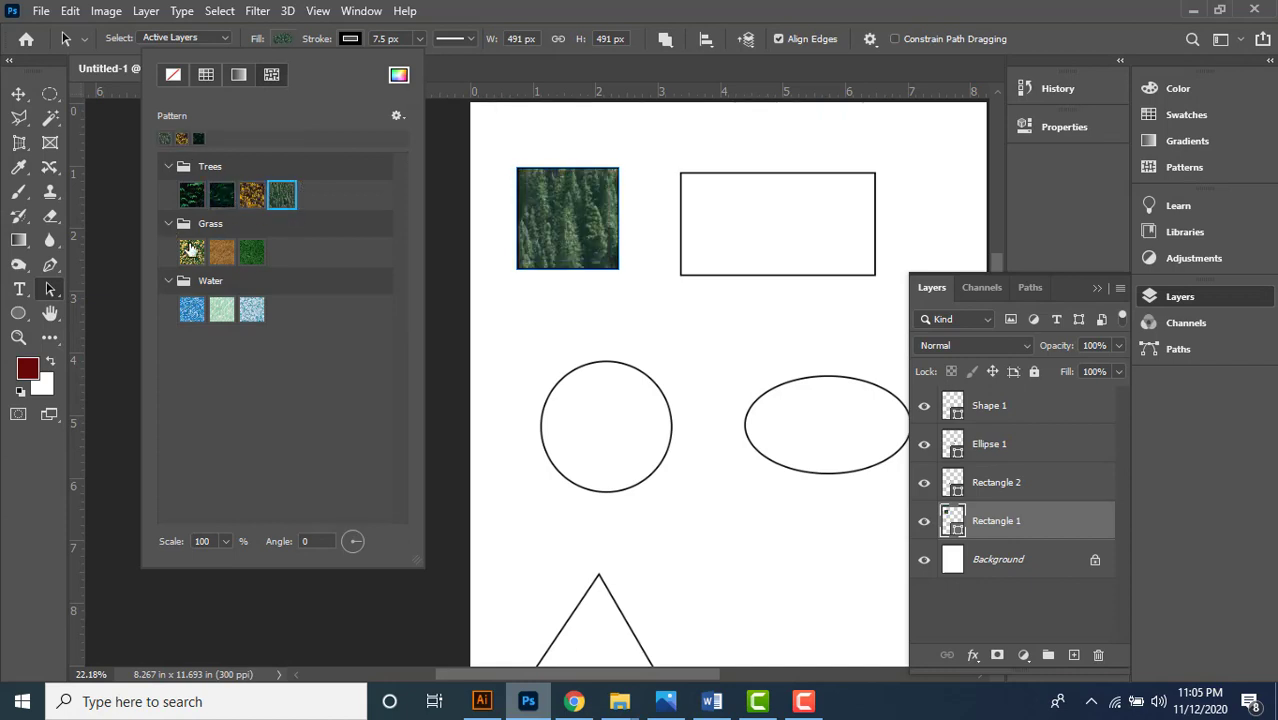
click(191, 252)
click(222, 252)
click(251, 252)
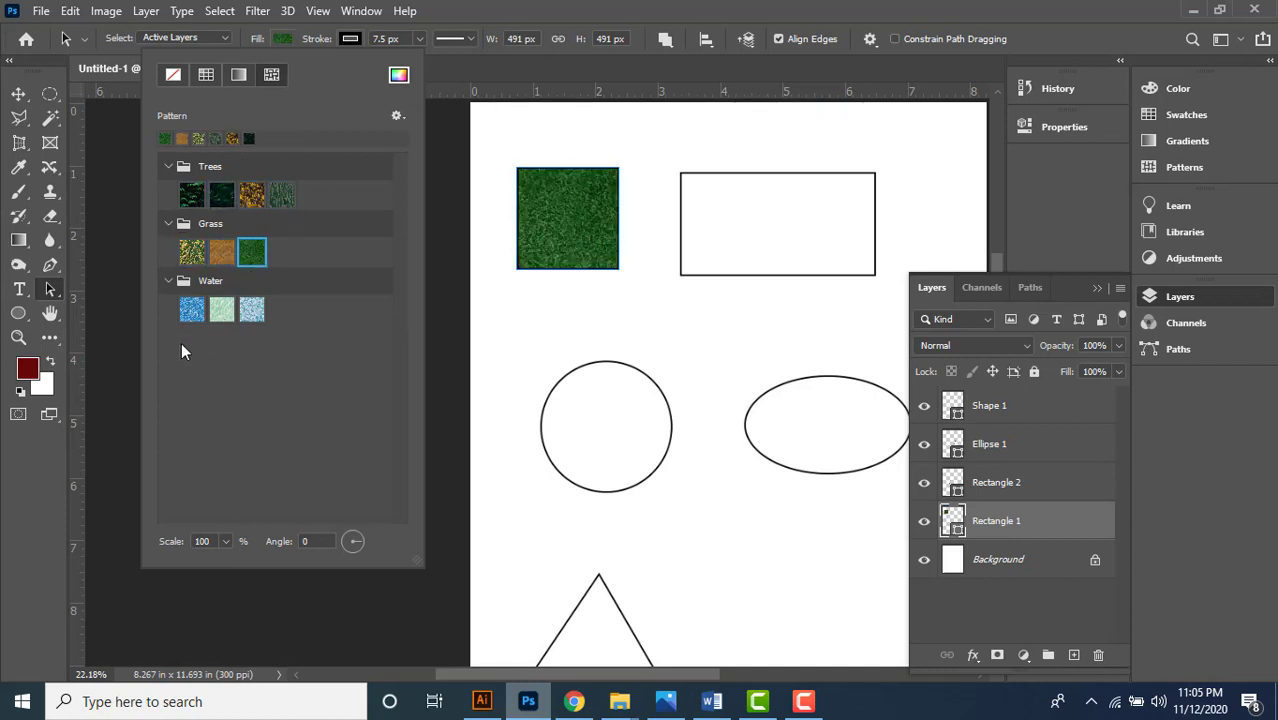
click(169, 281)
click(170, 223)
click(169, 166)
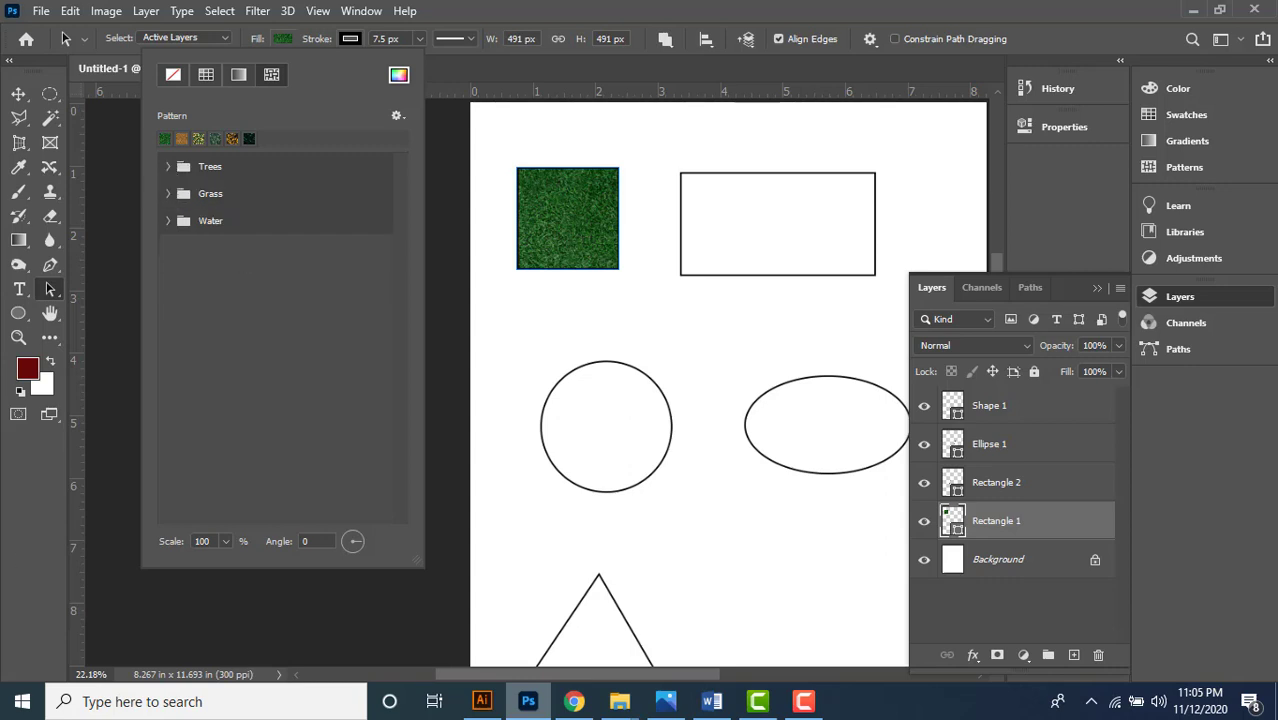
- Try a gradient stroke and browse pattern strokes for the square's outline, then set the stroke to no colour
click(352, 38)
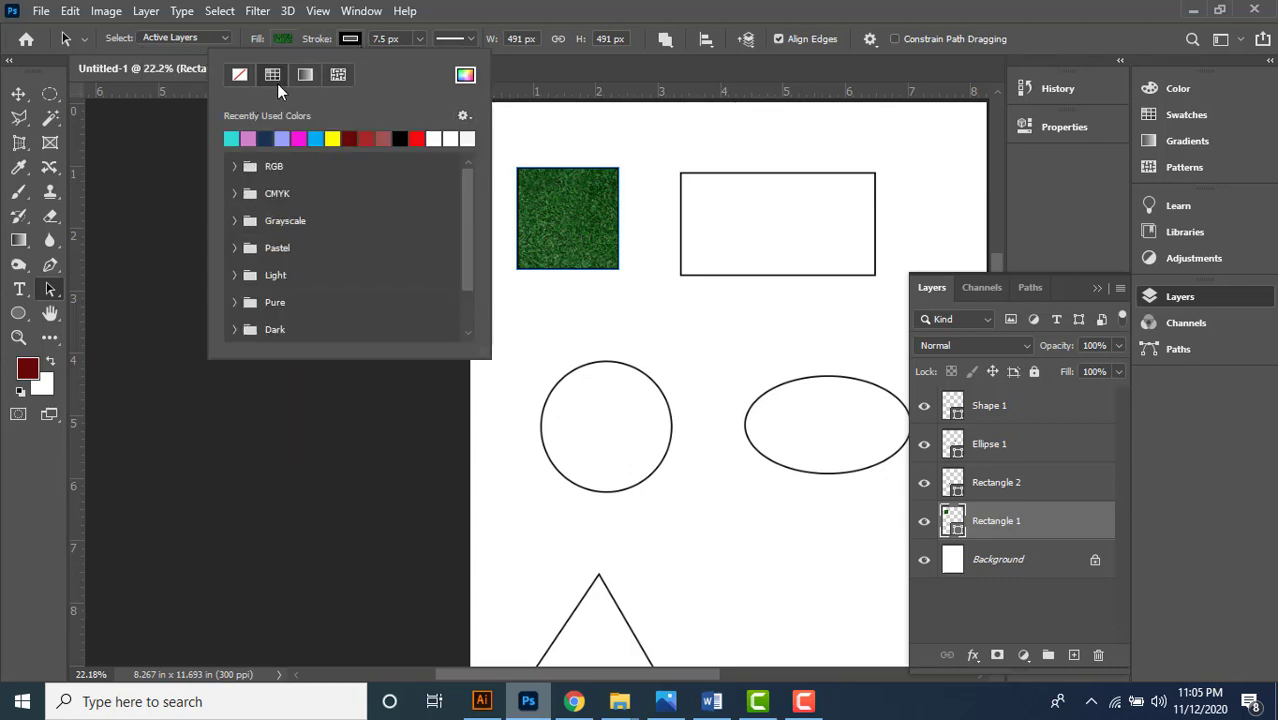
click(305, 75)
click(339, 75)
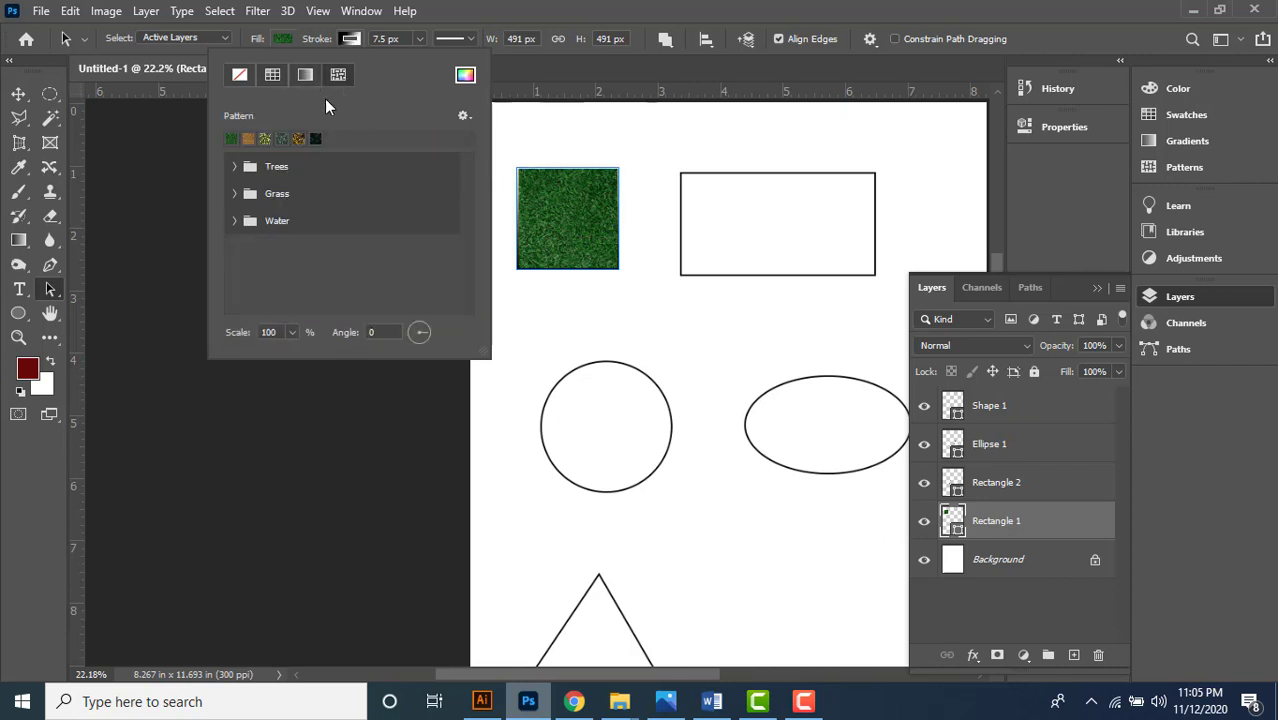
click(274, 76)
click(308, 77)
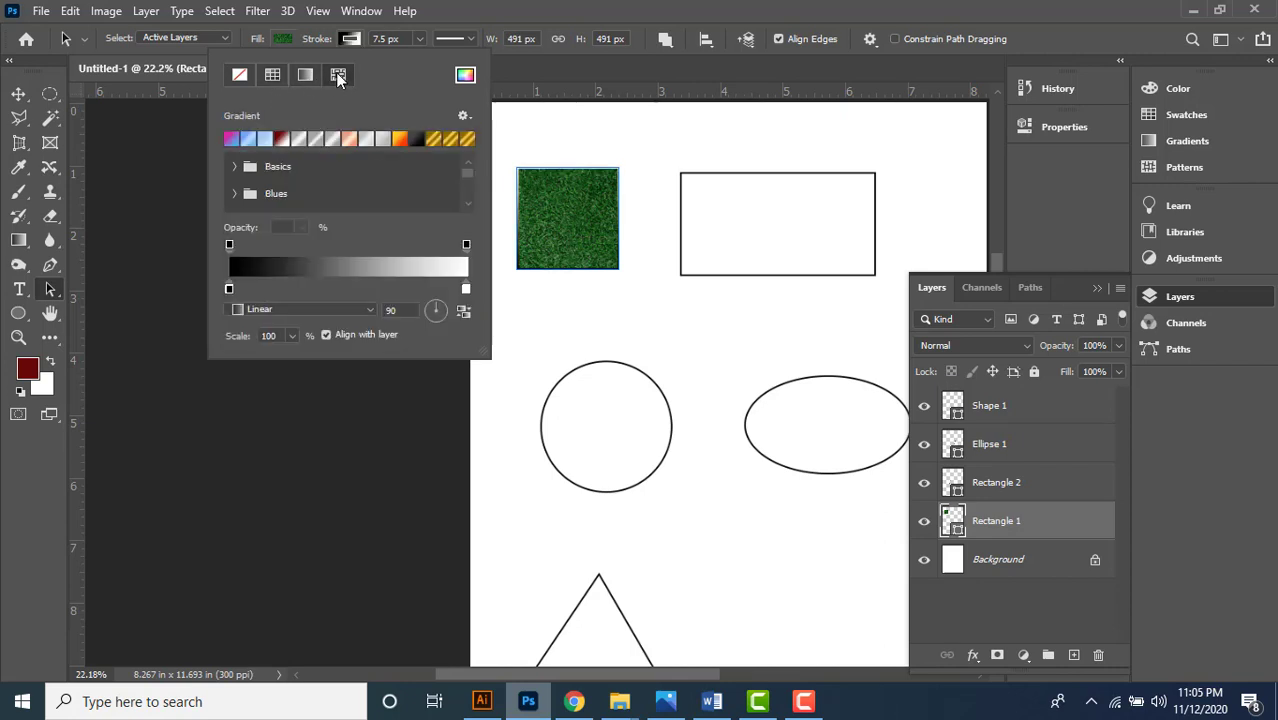
click(336, 73)
click(247, 76)
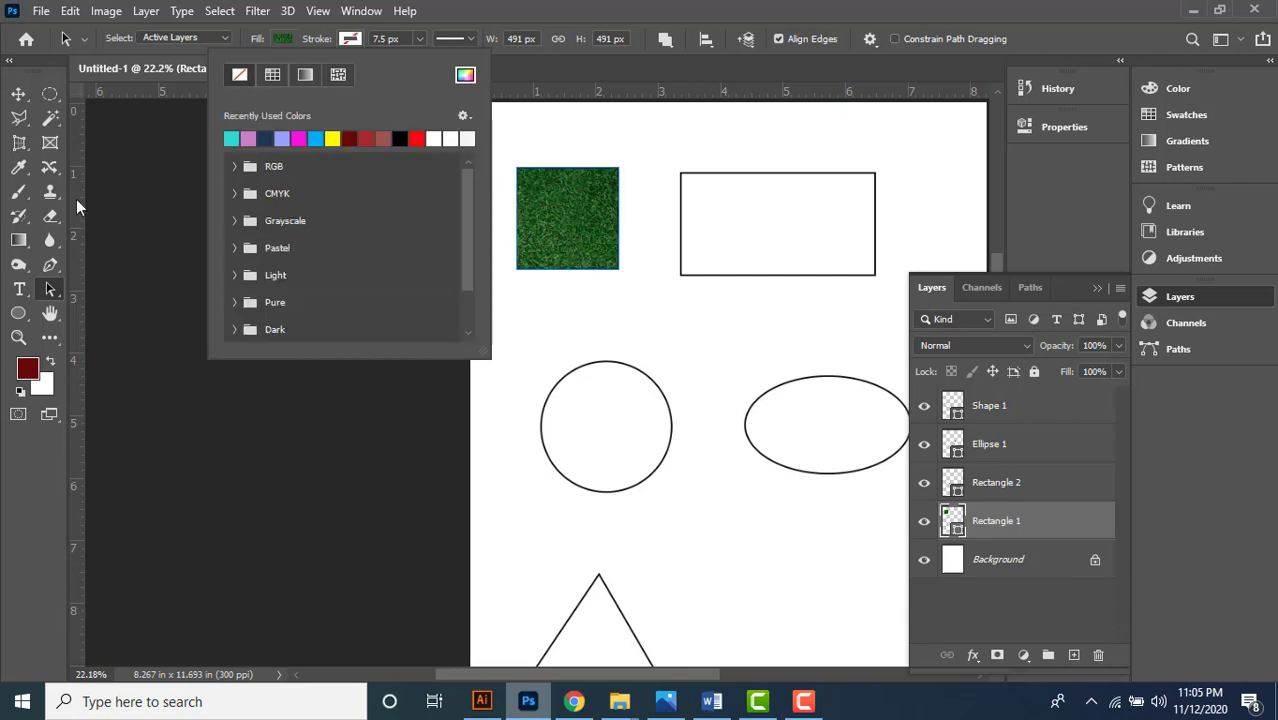
- Try the dashed line style on the square's outline, switch it to the dotted style and view the additional stroke options
click(470, 38)
click(470, 38)
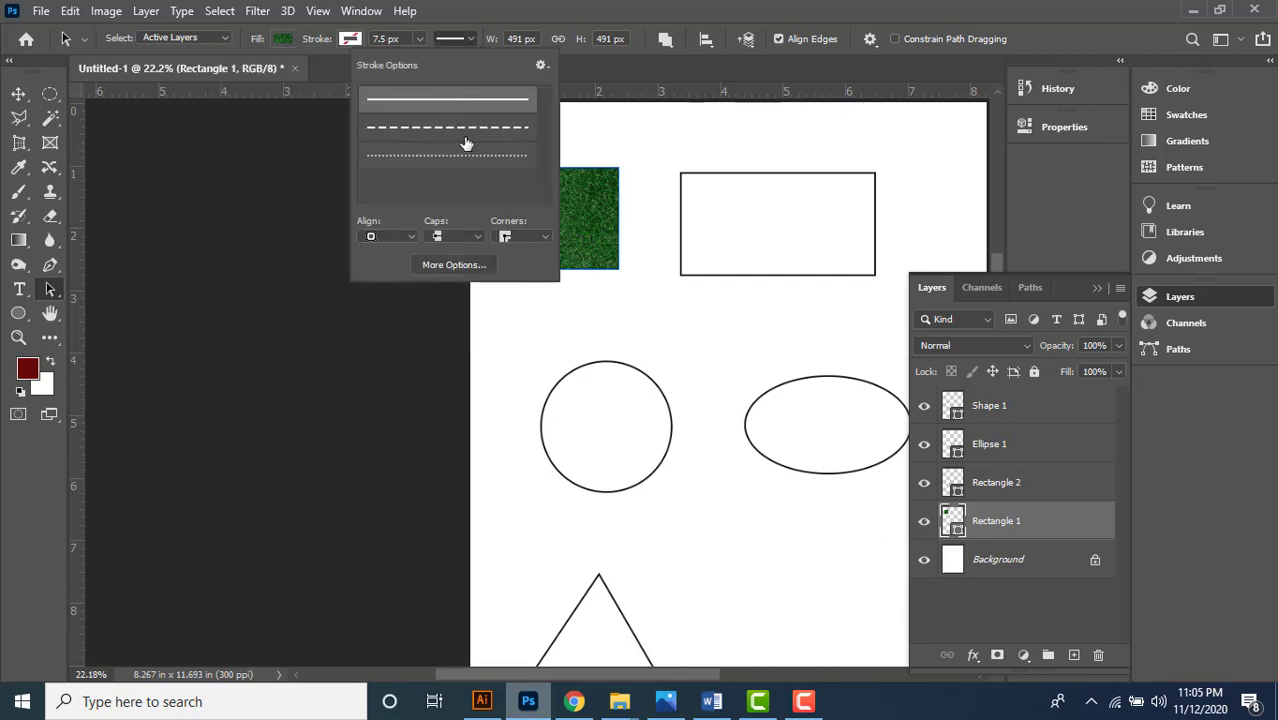
click(467, 129)
click(471, 160)
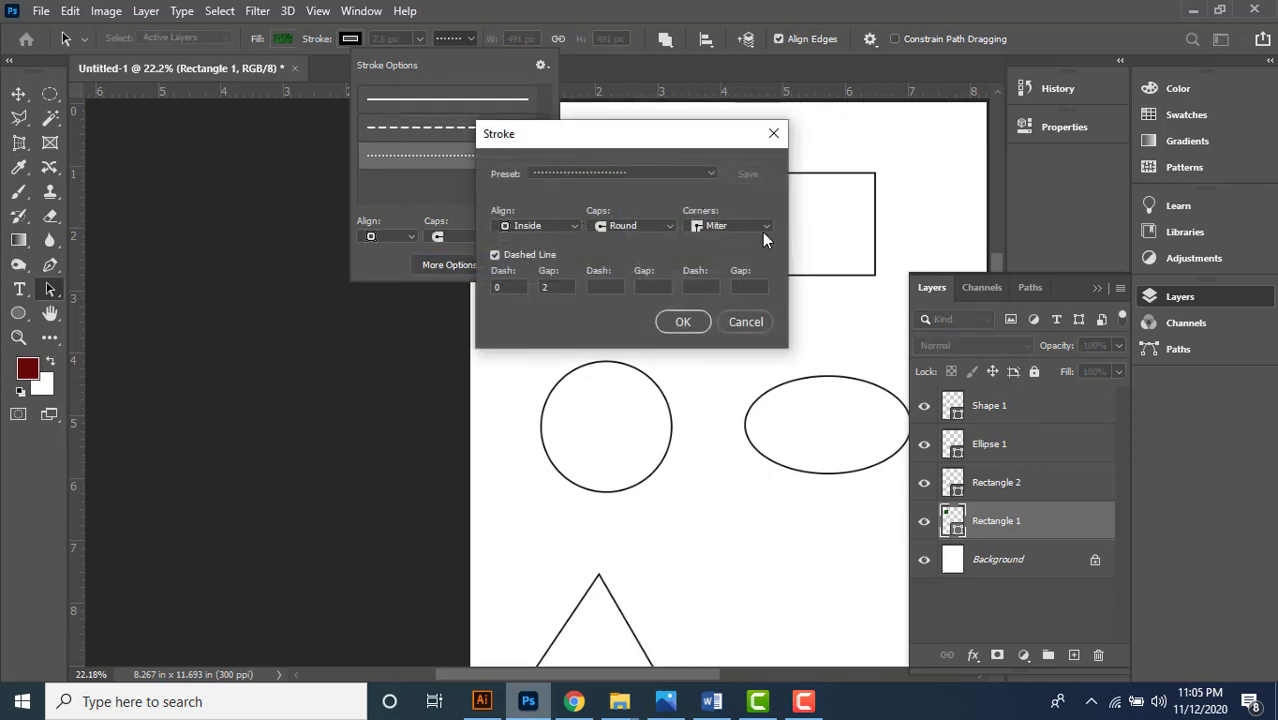
click(745, 321)
click(468, 39)
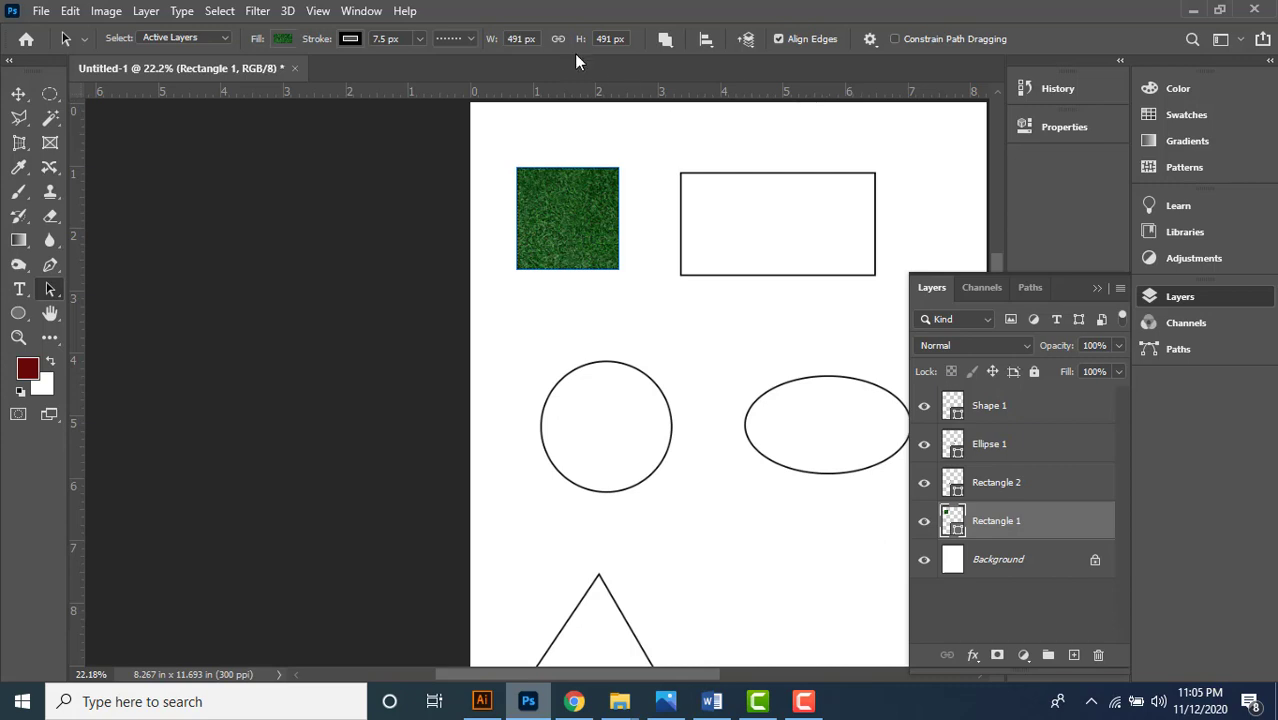
- Check the square's width and height fields and reposition the square slightly to the right and down on the page
click(528, 39)
click(607, 38)
click(522, 40)
drag(610, 214, 734, 251)
drag(652, 243, 578, 238)
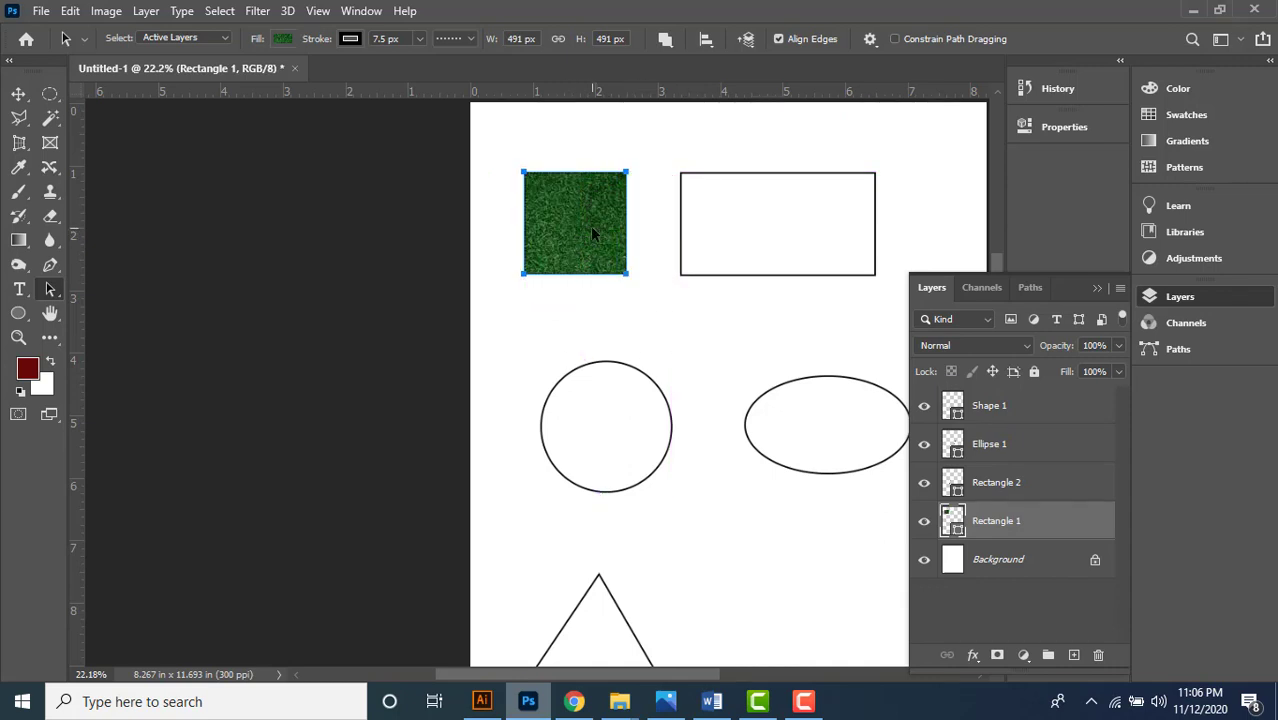
- Examine the square's width, height and X/Y position in its live shape properties
click(1054, 138)
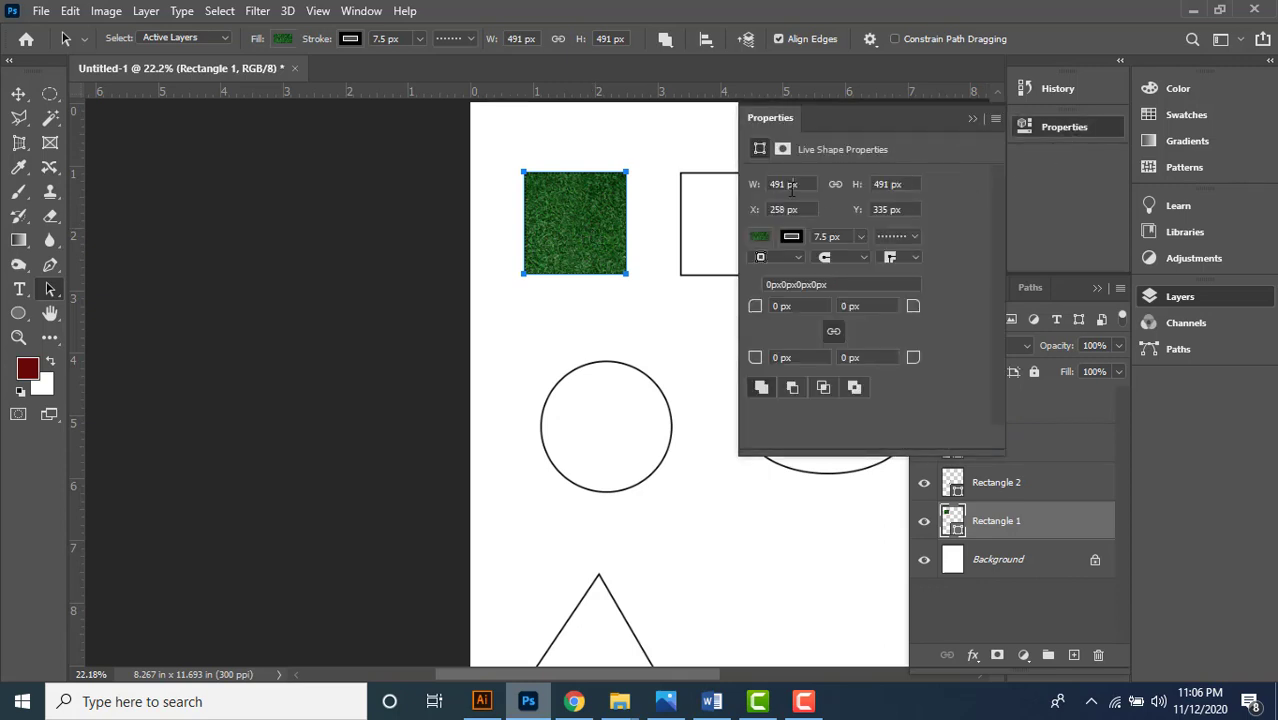
click(792, 188)
click(884, 183)
click(793, 210)
click(879, 207)
click(973, 119)
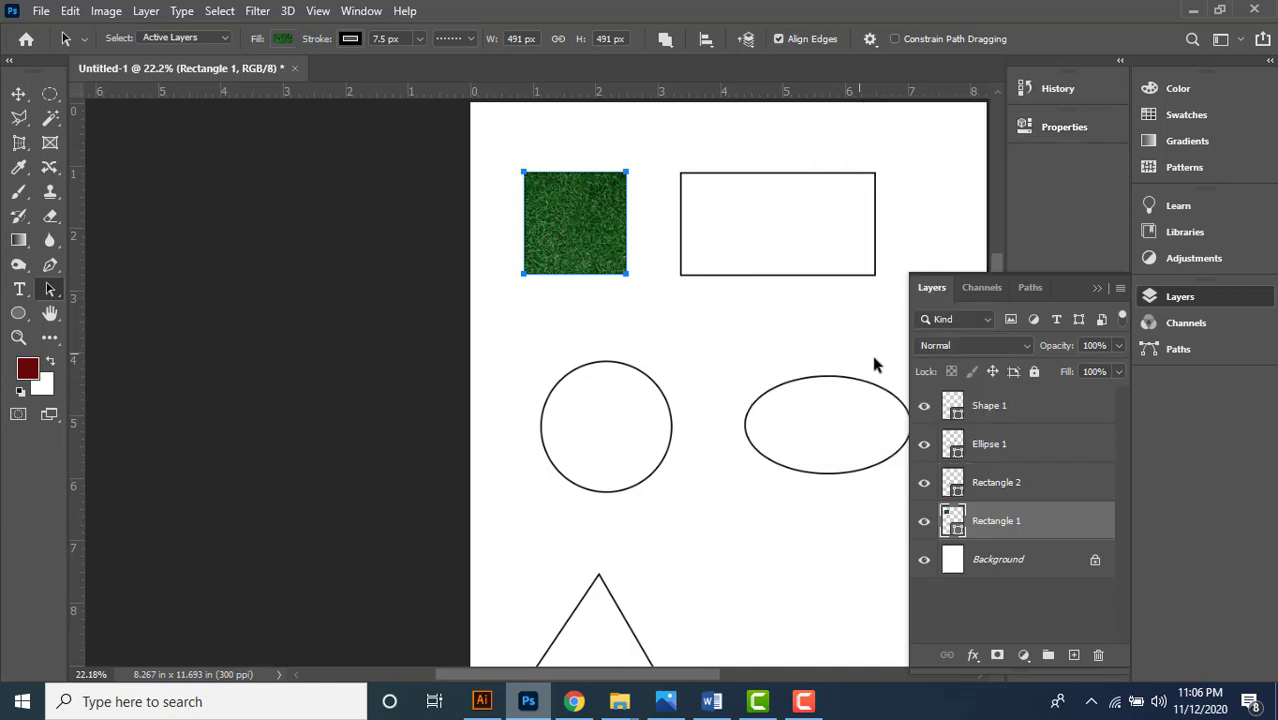
- Go through the shape layers one by one to see which shape each holds, ending on Rectangle 1, and close the layer list
drag(815, 319, 651, 297)
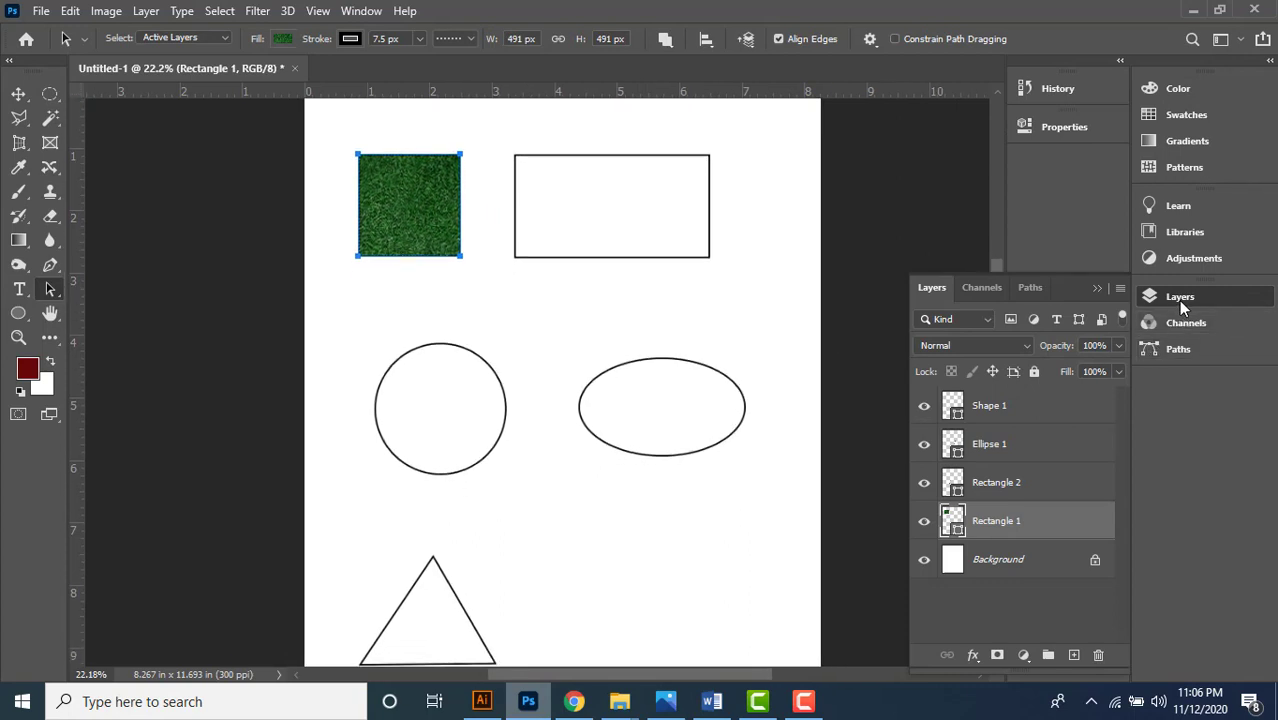
click(1015, 483)
click(1011, 447)
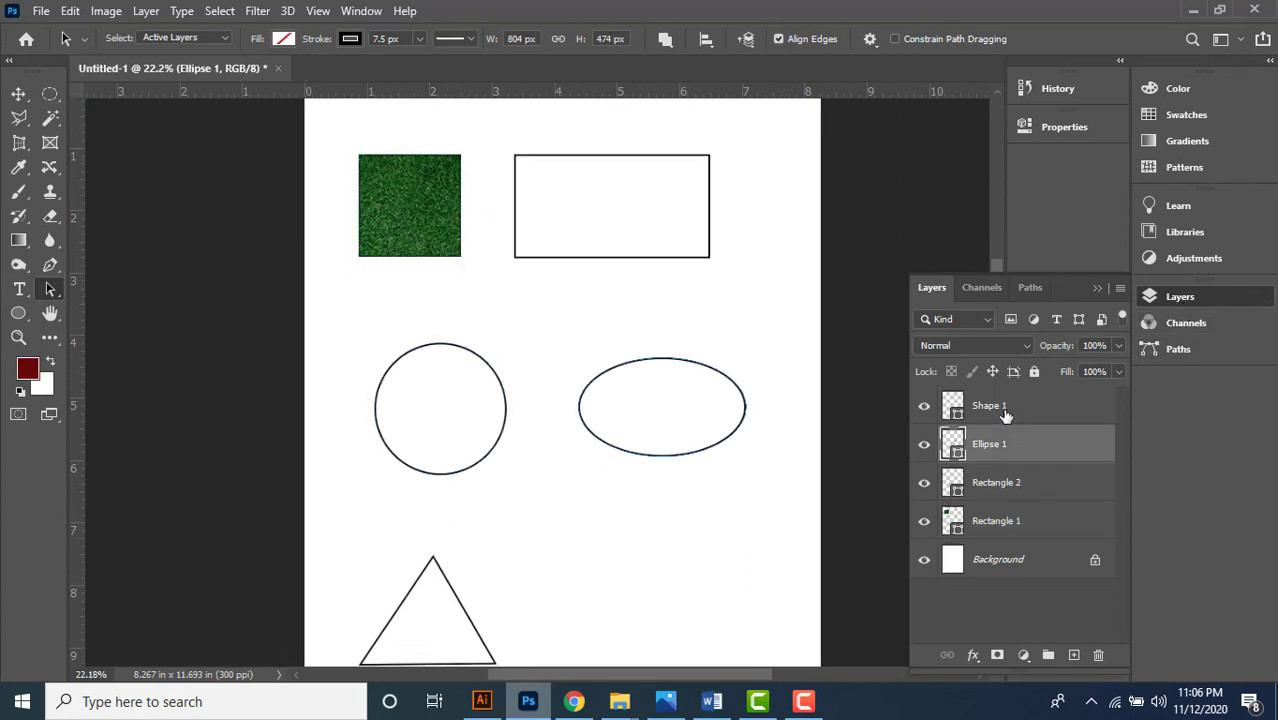
click(1005, 410)
click(1010, 446)
click(1003, 483)
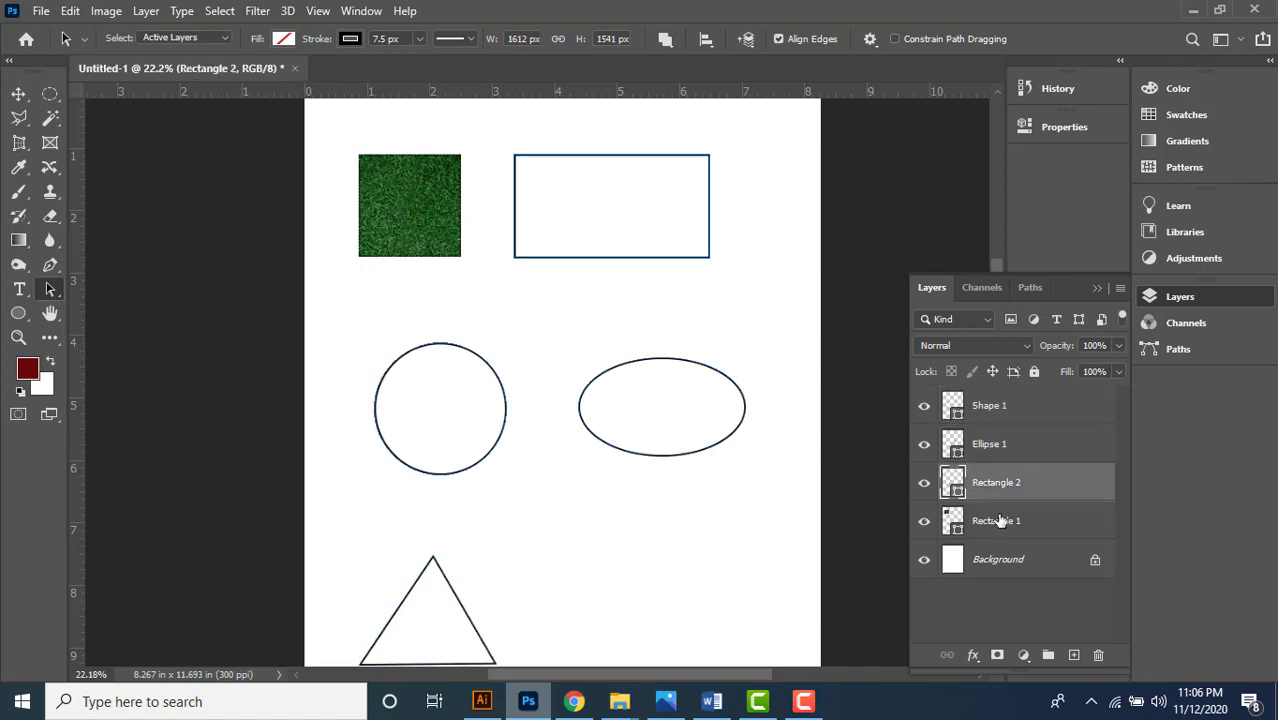
click(1000, 520)
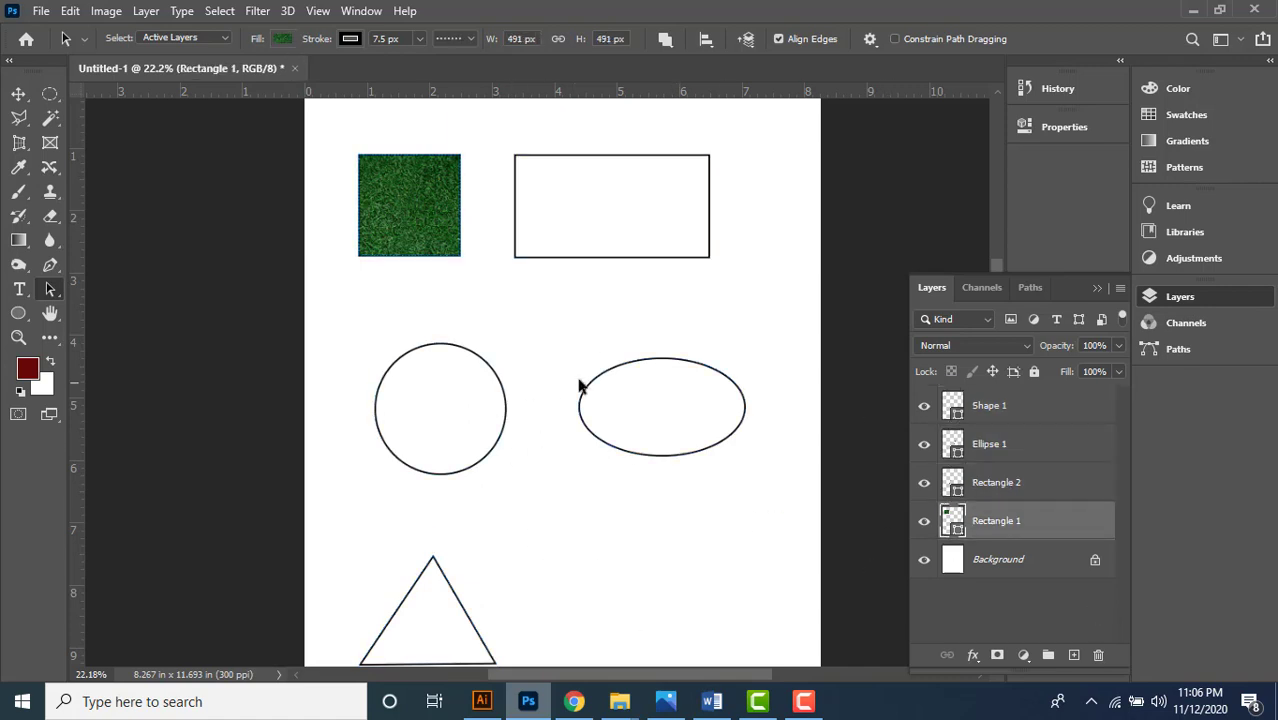
scroll(582, 381, down, 2)
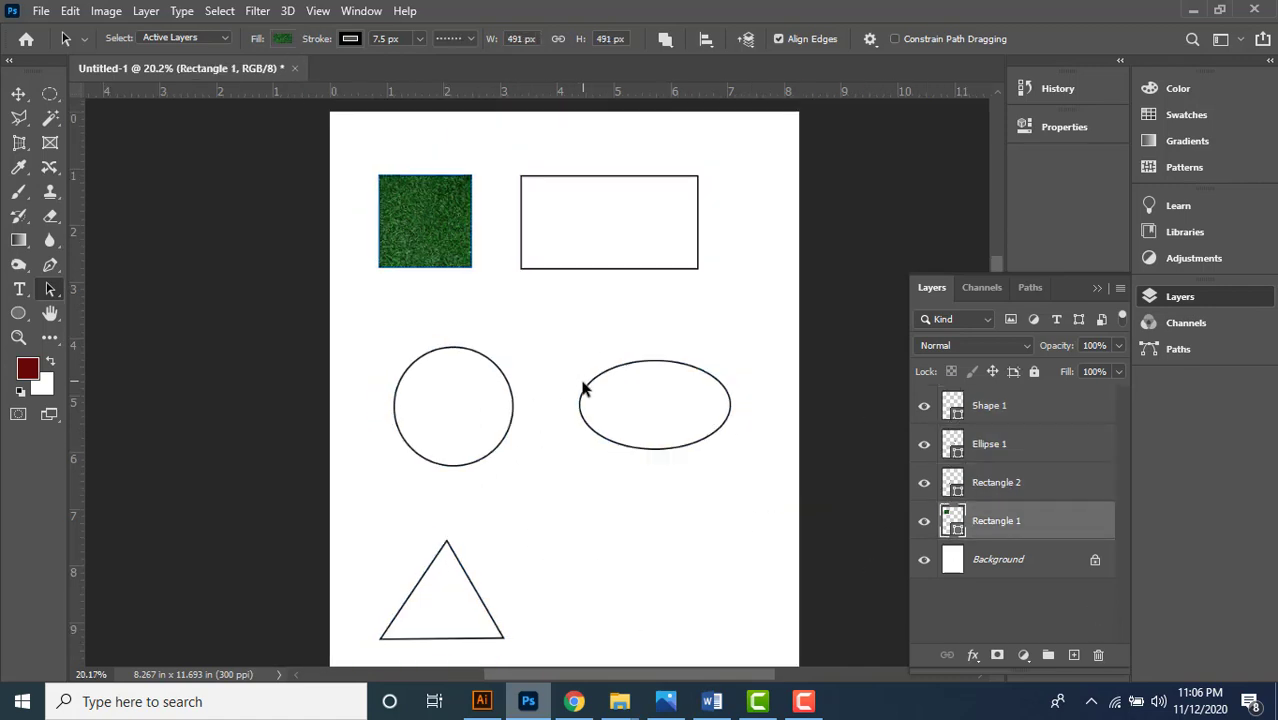
click(1097, 289)
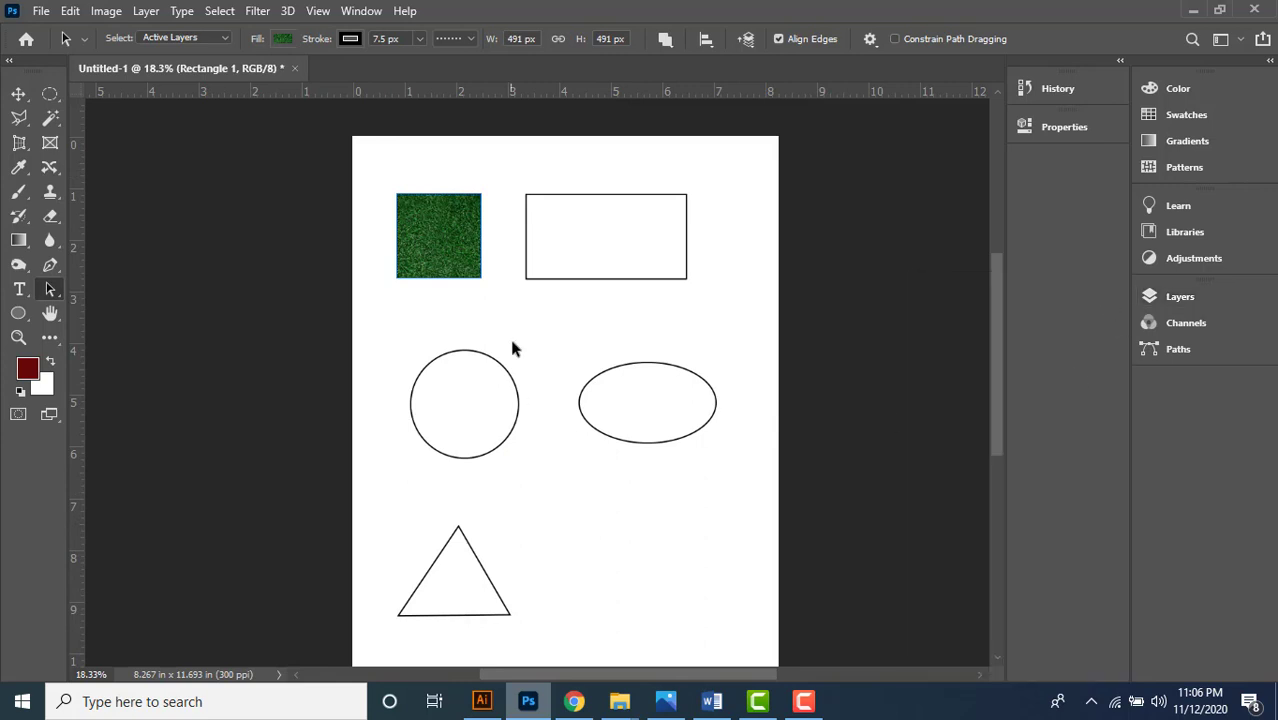
scroll(513, 347, down, 1)
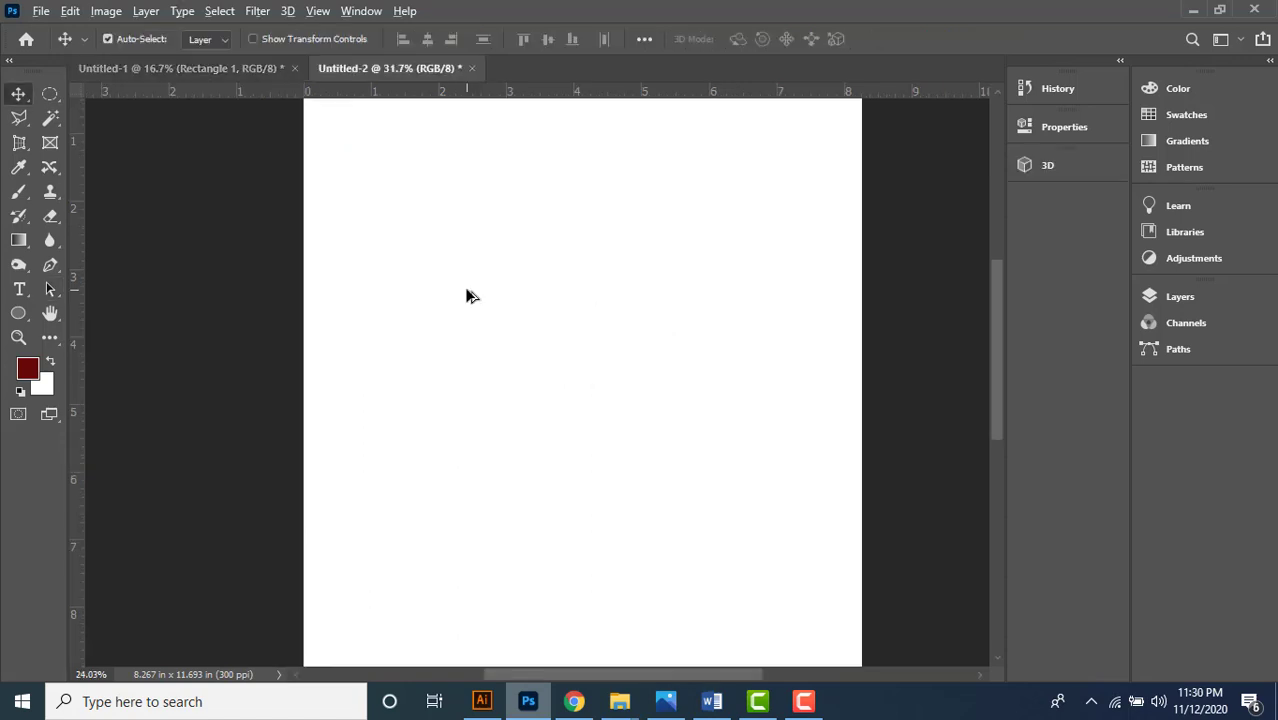
- Add horizontal text near the upper left of the blank Untitled-2 page, with "photoshop" on the first line and "Illustrator" on the second
scroll(465, 294, down, 5)
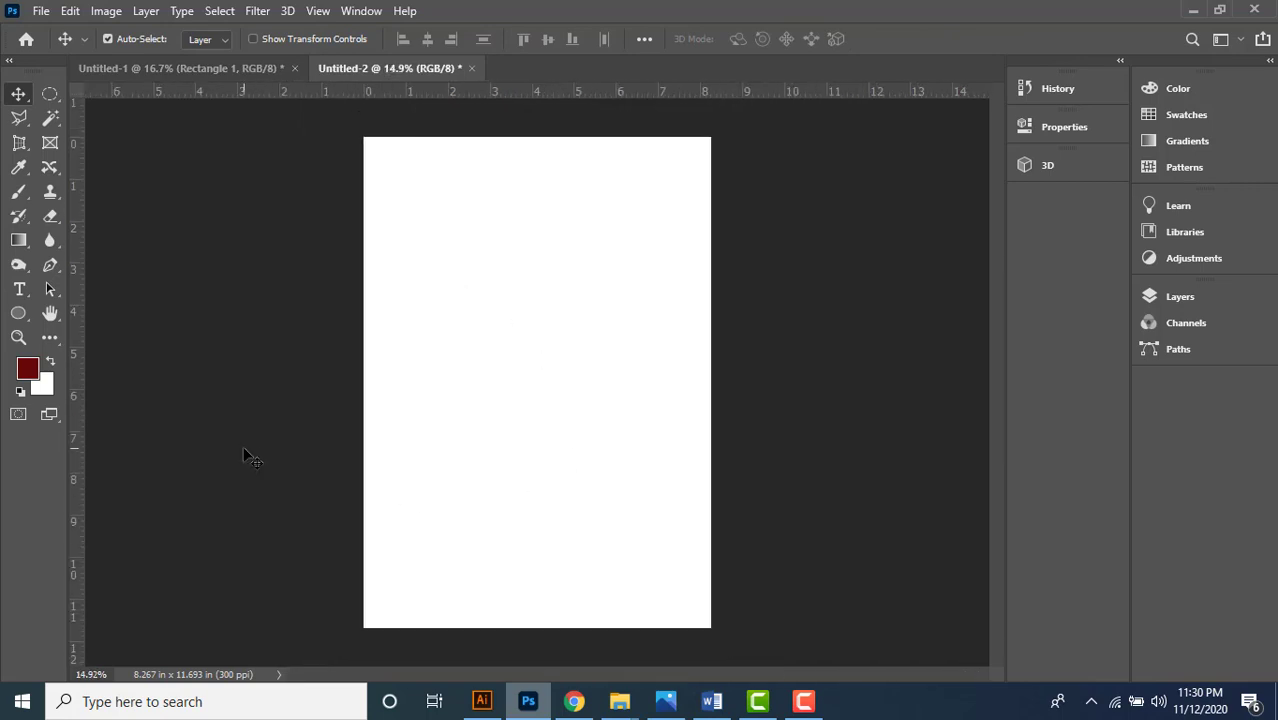
click(19, 290)
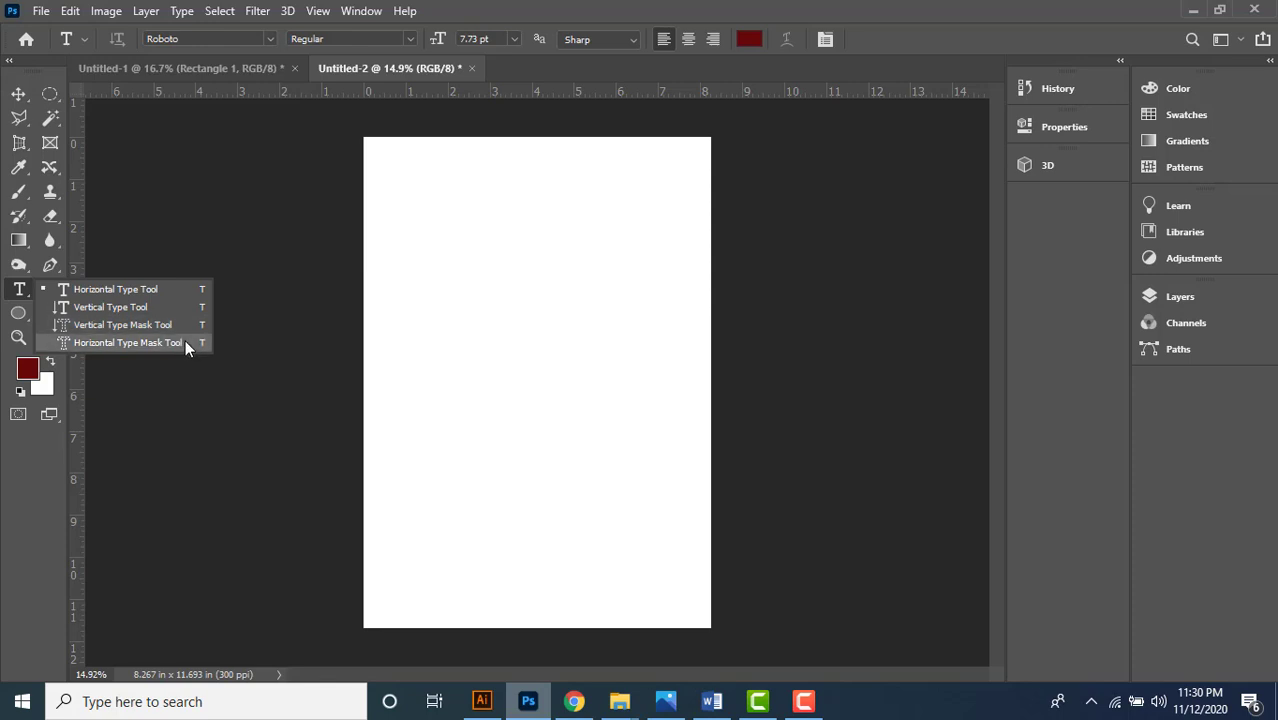
click(108, 289)
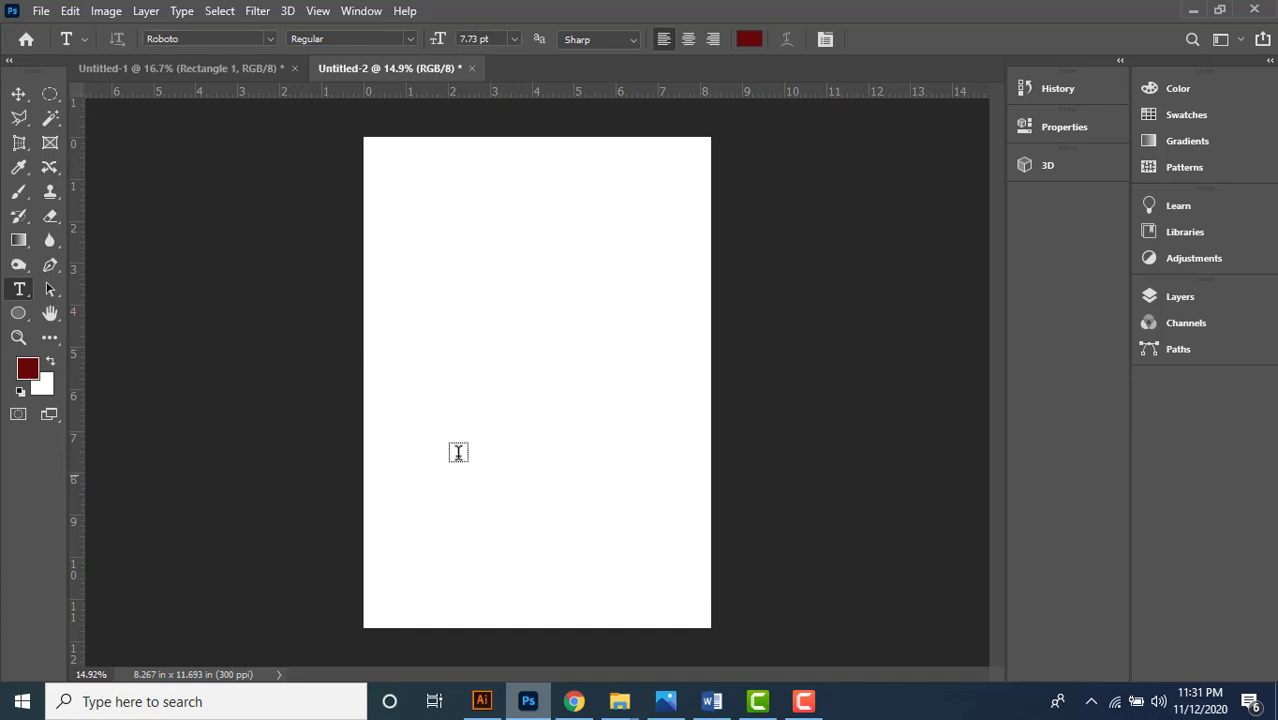
click(420, 233)
scroll(455, 234, up, 5)
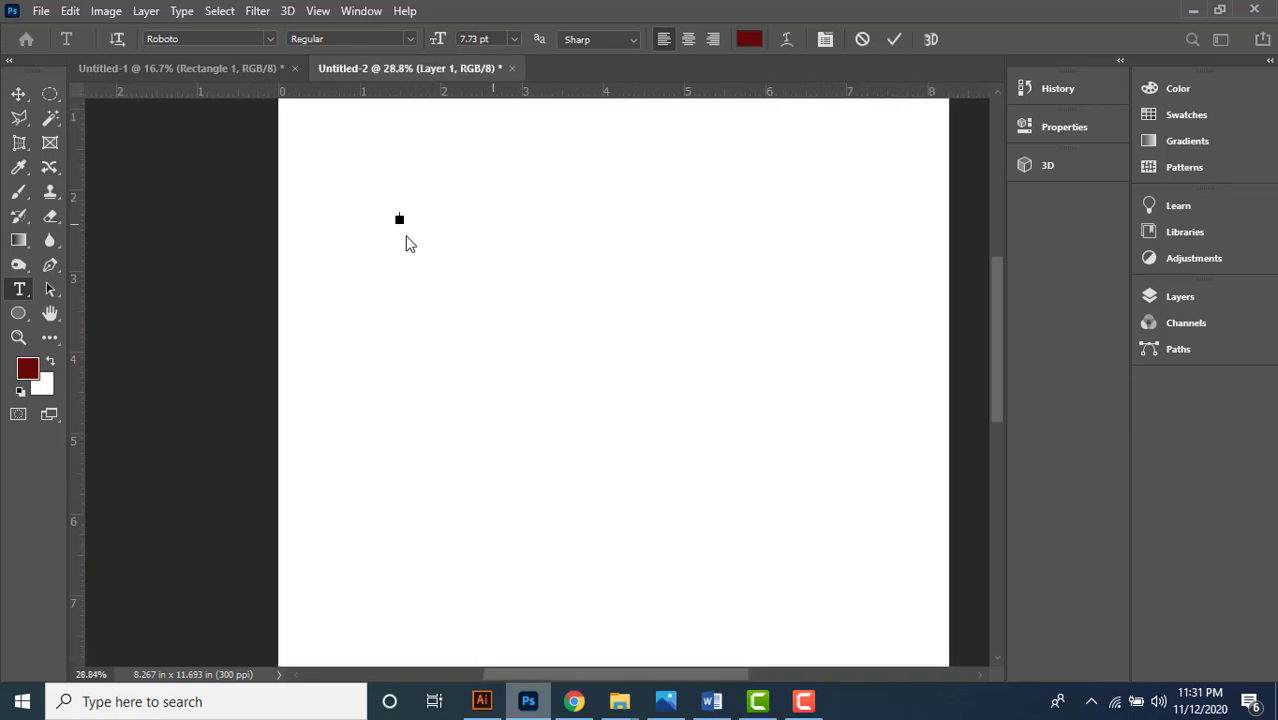
text(Photoshop)
key(Return)
text(Illustrator)
scroll(410, 218, up, 5)
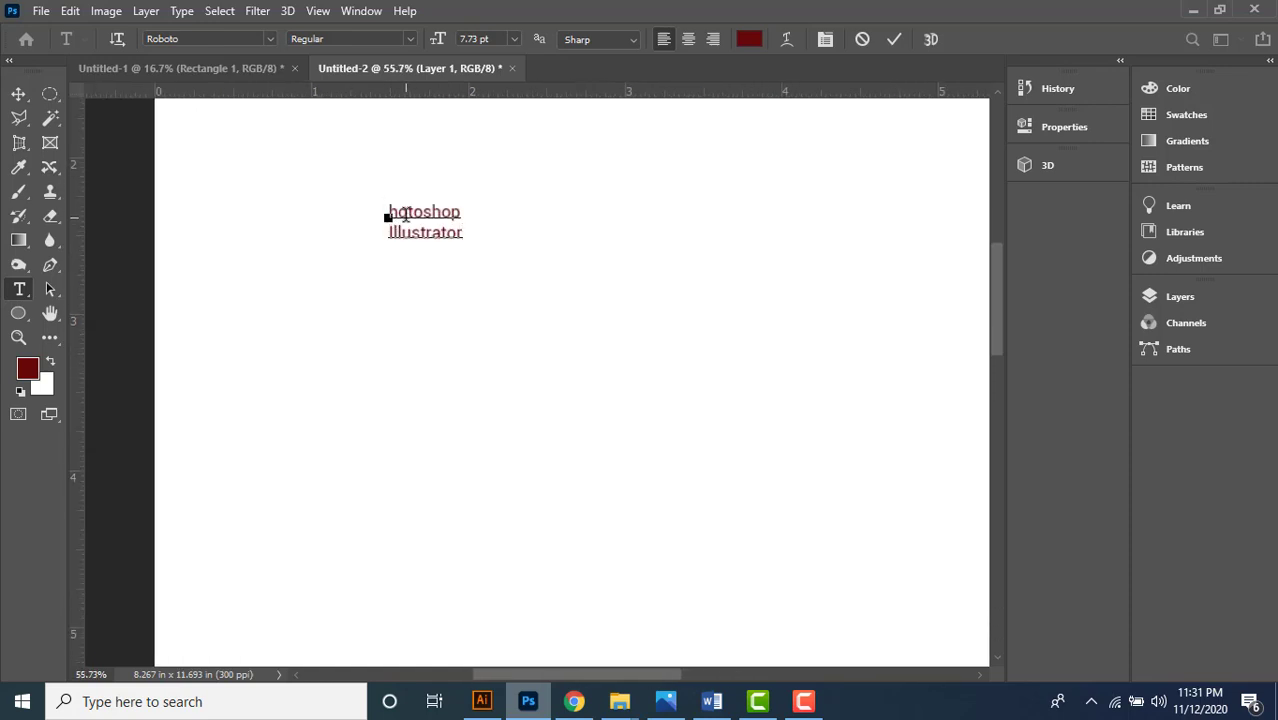
text(p)
- Select both lines of text and set their font size to 31 pt
drag(391, 213, 499, 235)
click(499, 39)
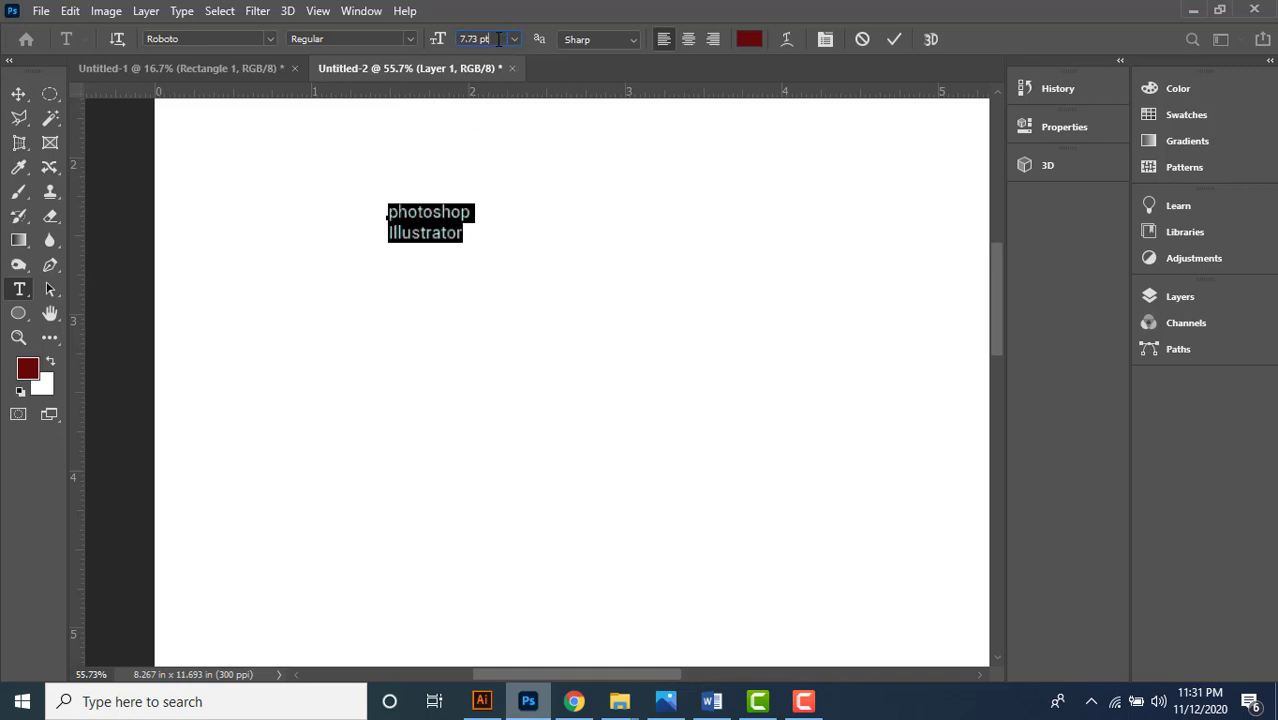
scroll(499, 39, up, 20)
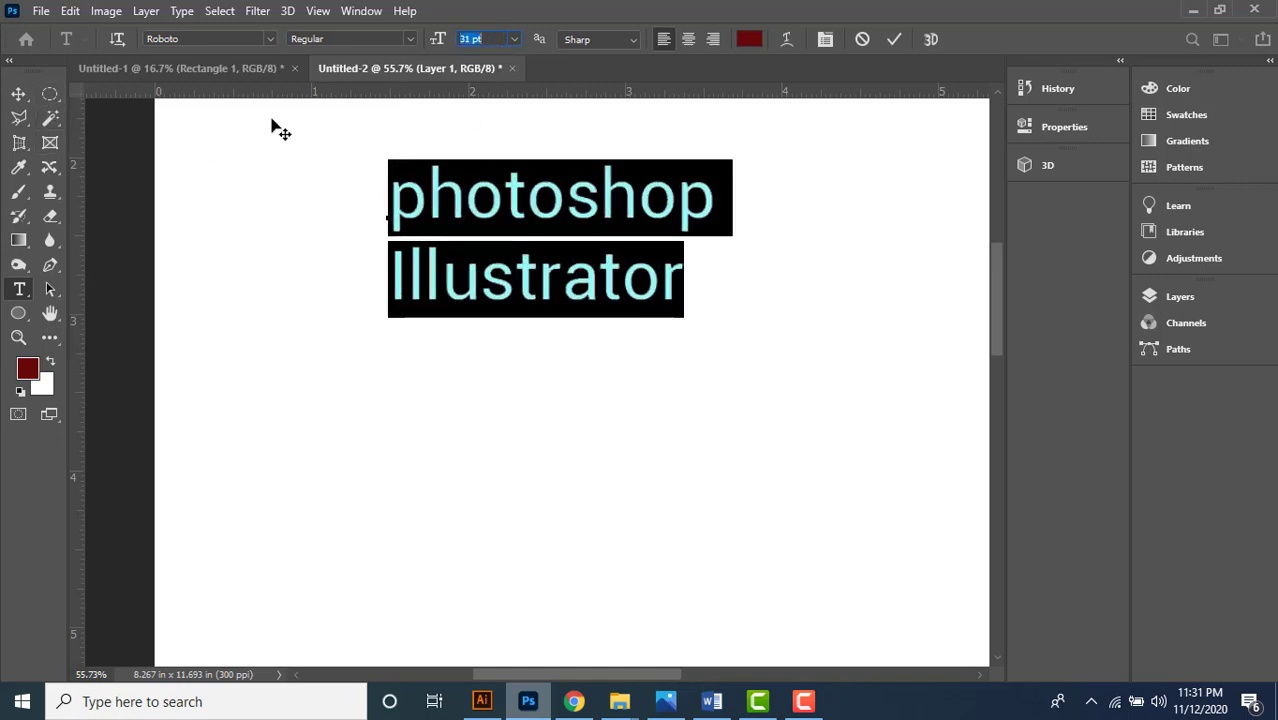
- Preview other font families on the text, keep Roboto and set its style to Bold Condensed
click(267, 37)
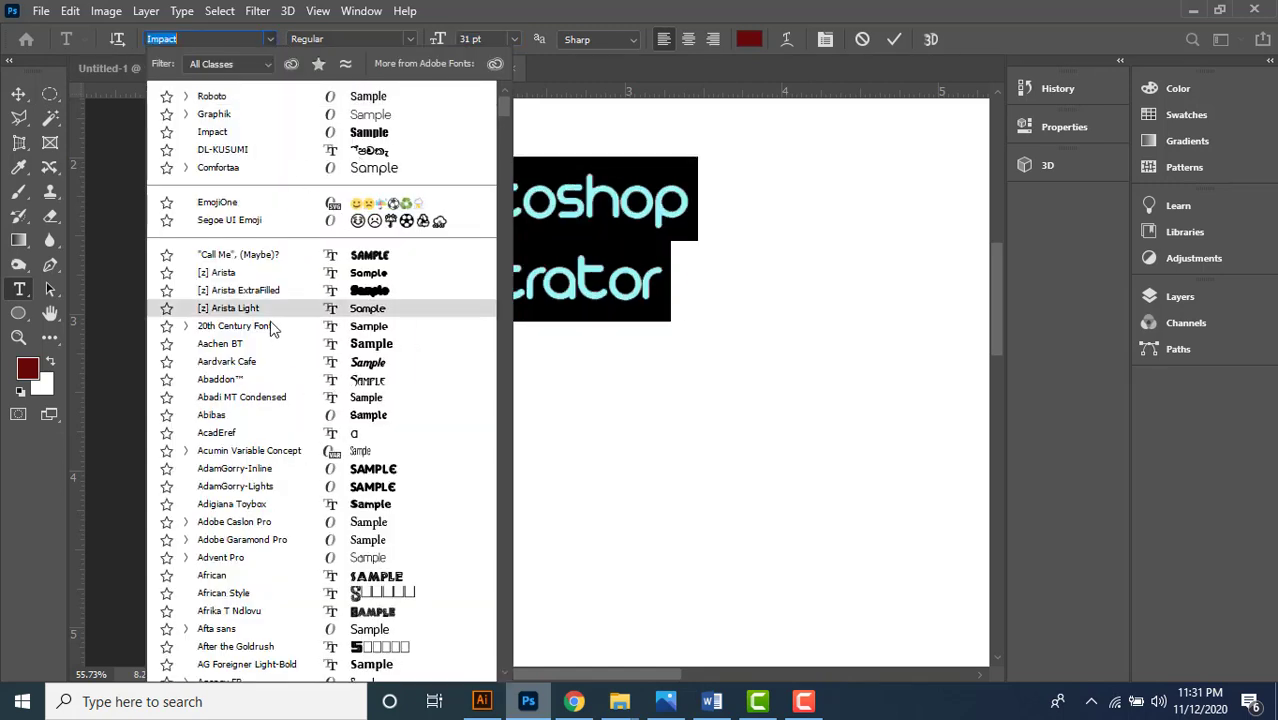
click(272, 39)
click(411, 40)
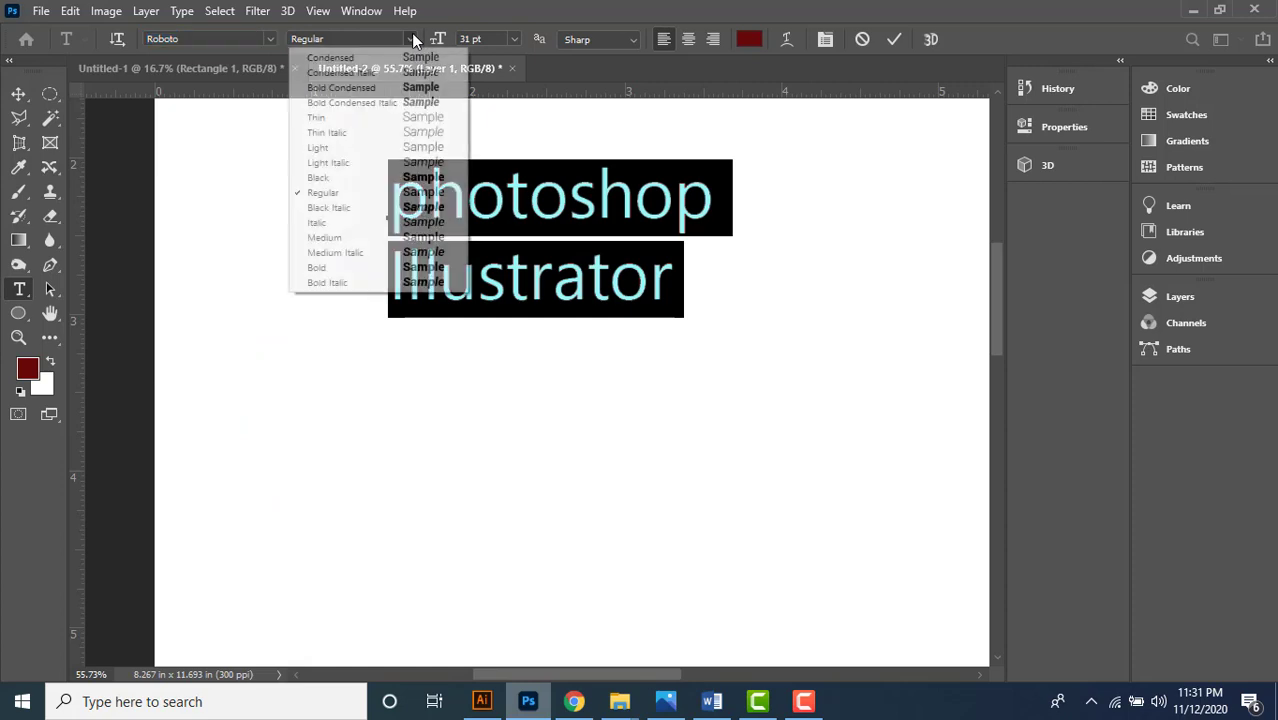
click(401, 89)
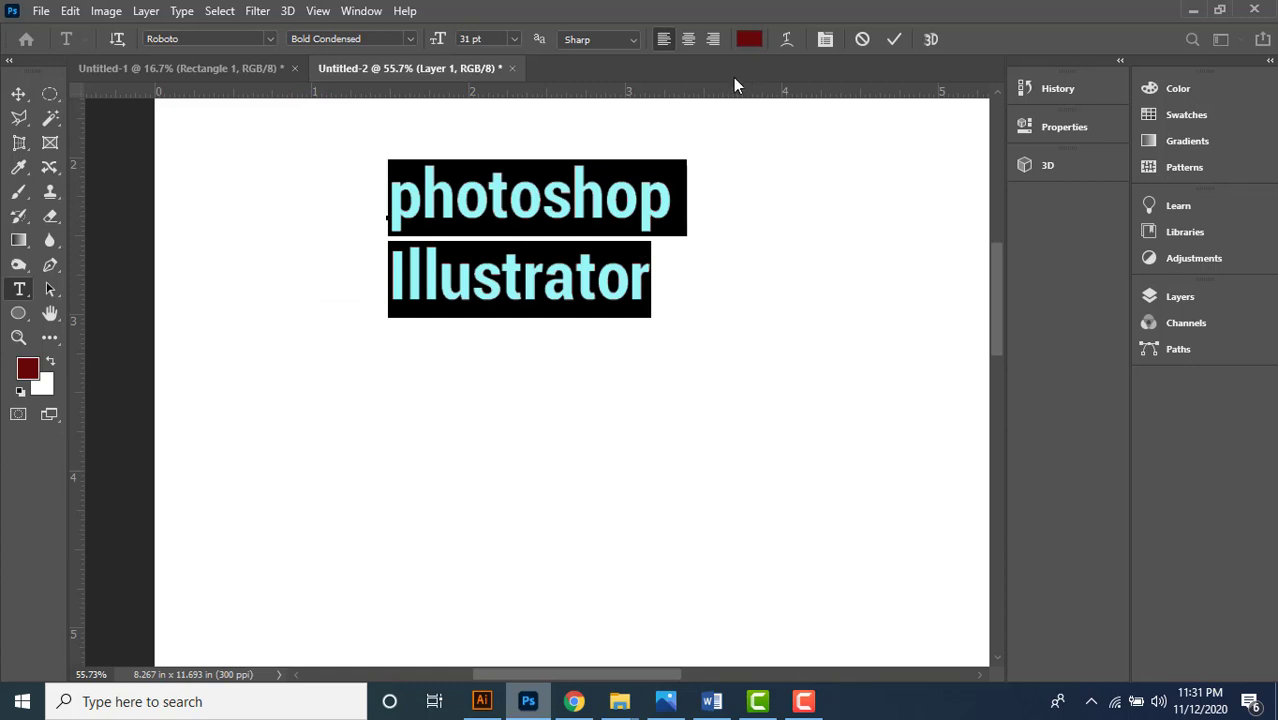
- Try centre and right alignment on the two text lines and return them to left alignment
click(689, 42)
click(710, 41)
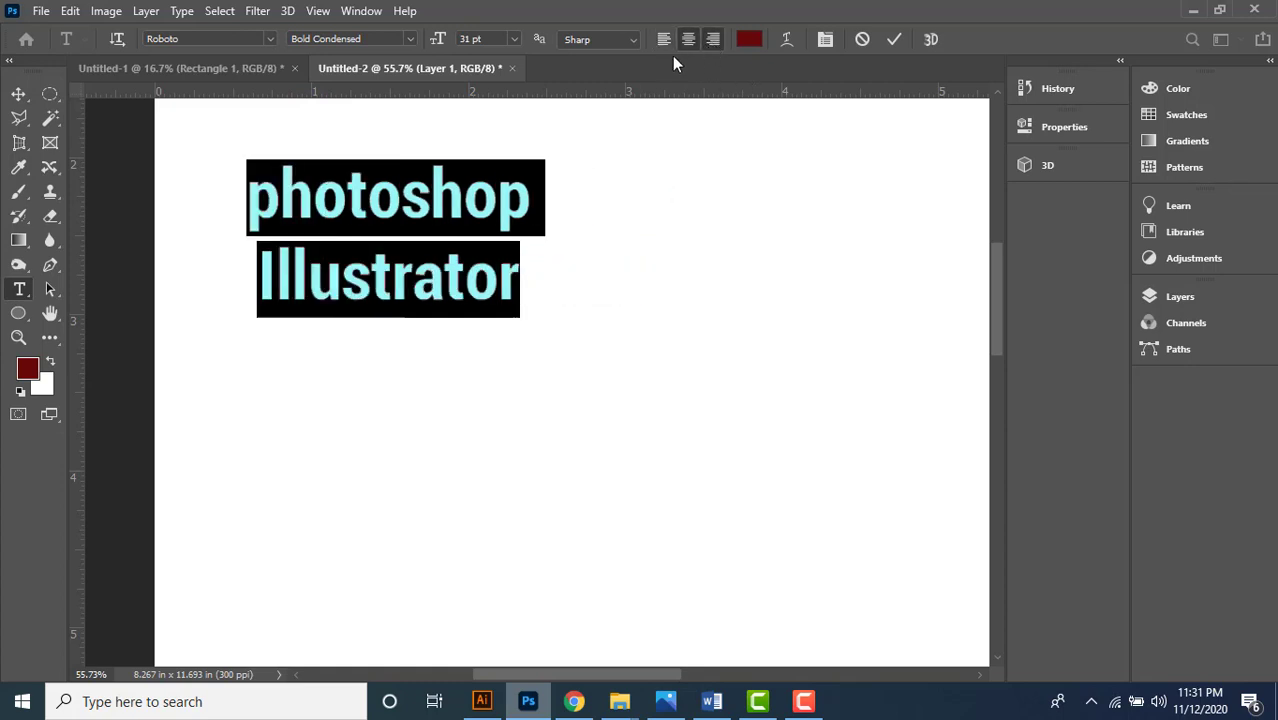
click(661, 40)
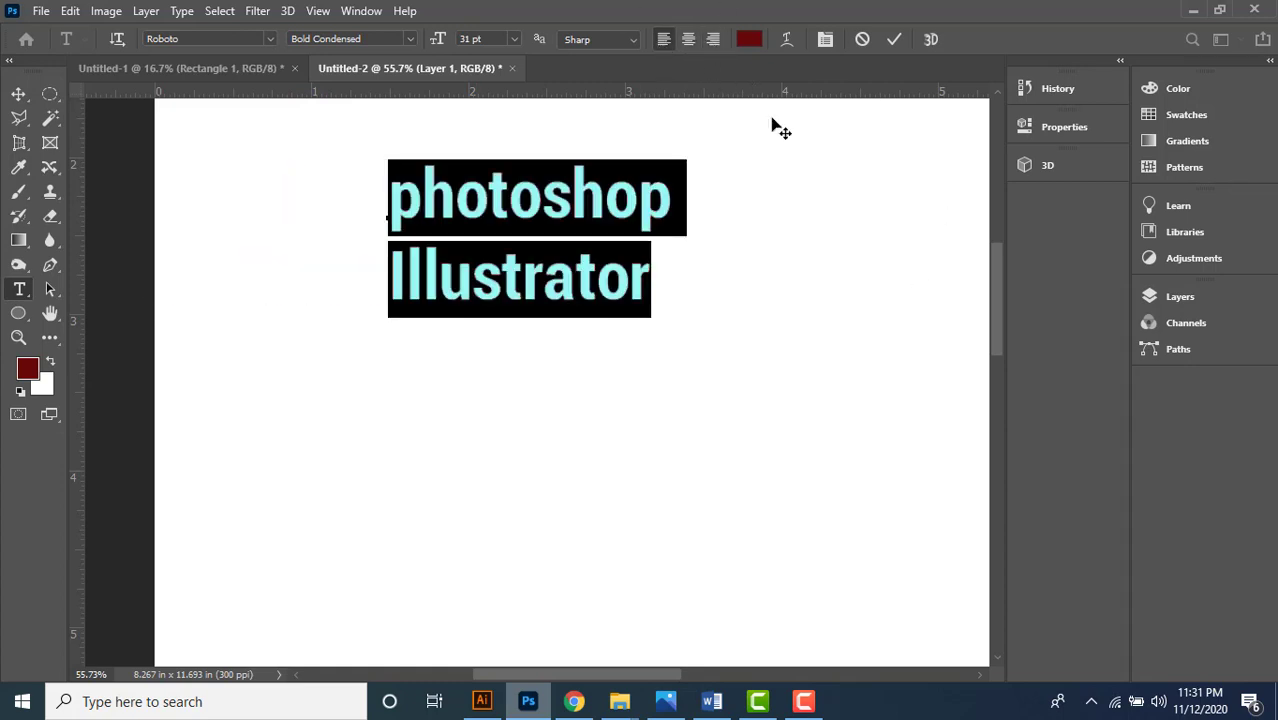
- Set the colour of the selected text to pure red, ff0000
click(748, 42)
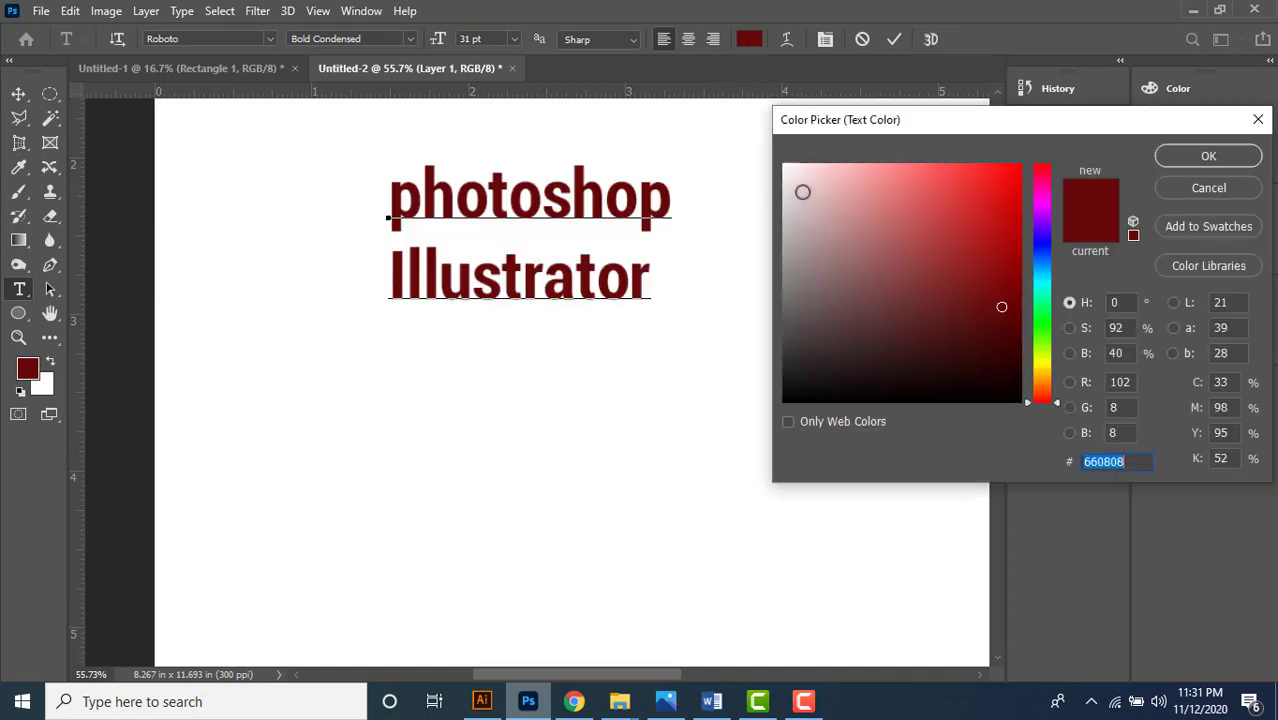
mouse_move(899, 220)
mouse_down()
mouse_move(1001, 211)
mouse_move(973, 265)
mouse_move(995, 332)
mouse_up()
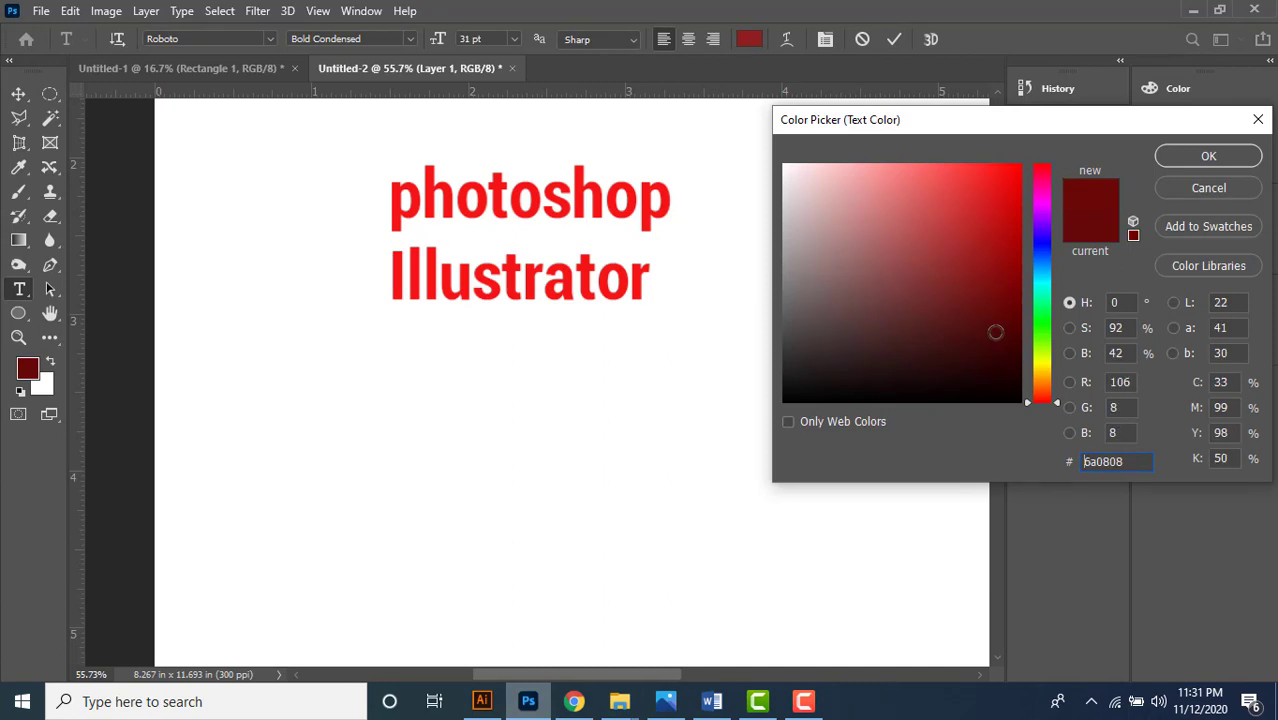
text(ff0000)
click(1207, 156)
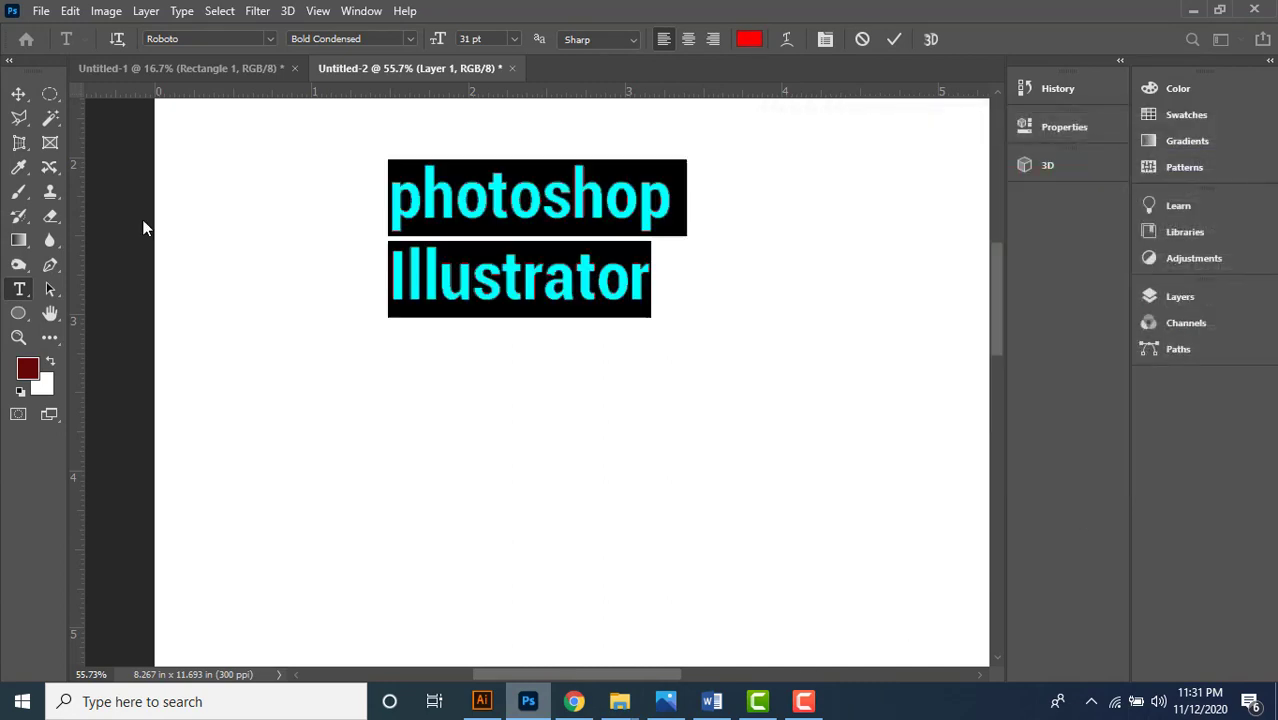
- Remove the line break after "photoshop" so the text reads "photoshop Illustrator" on one line
drag(648, 174, 671, 344)
click(689, 373)
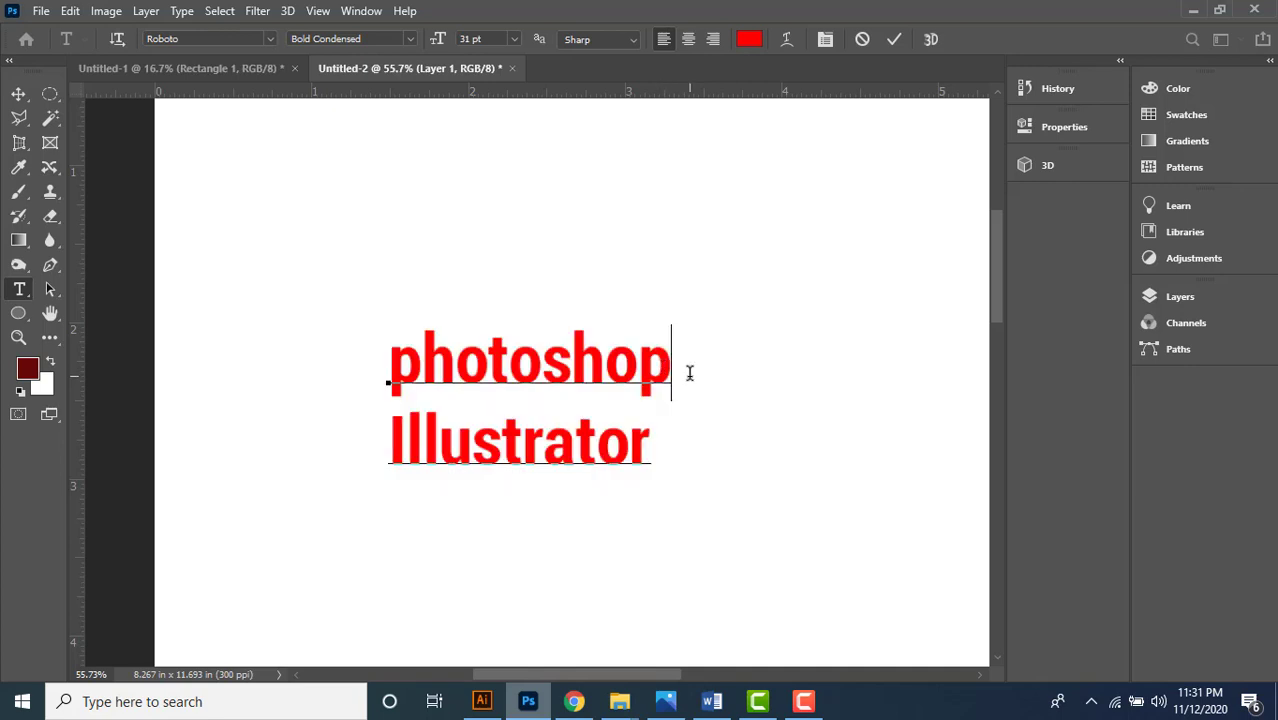
key(Delete)
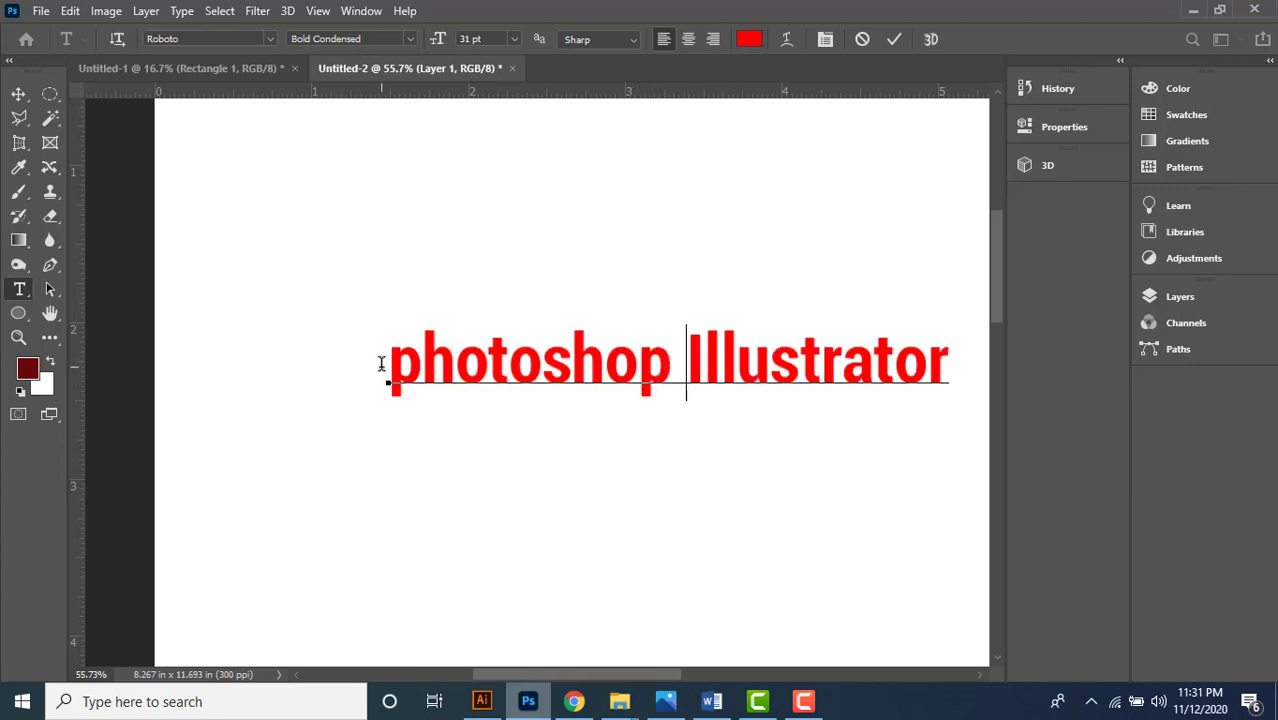
- Warp the whole "photoshop Illustrator" line with the Arc style, commit the text and switch to the Move tool
drag(381, 363, 960, 365)
click(785, 42)
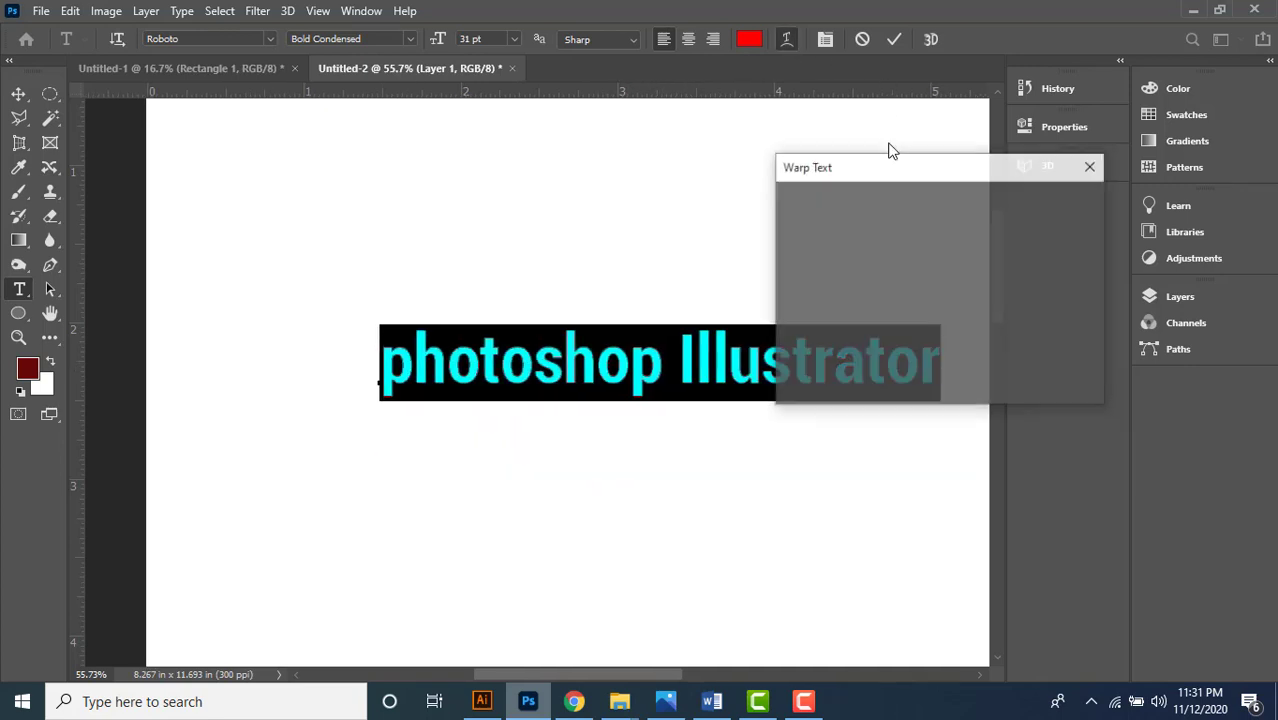
click(970, 203)
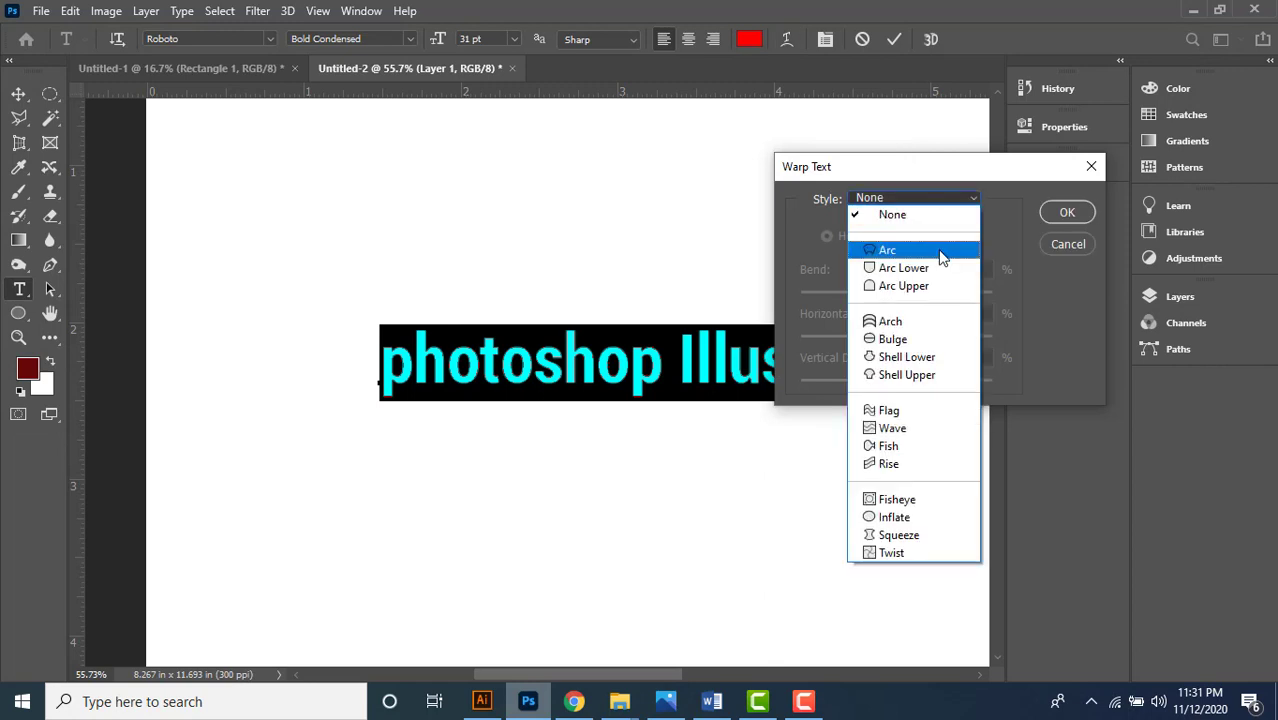
click(964, 250)
click(1066, 213)
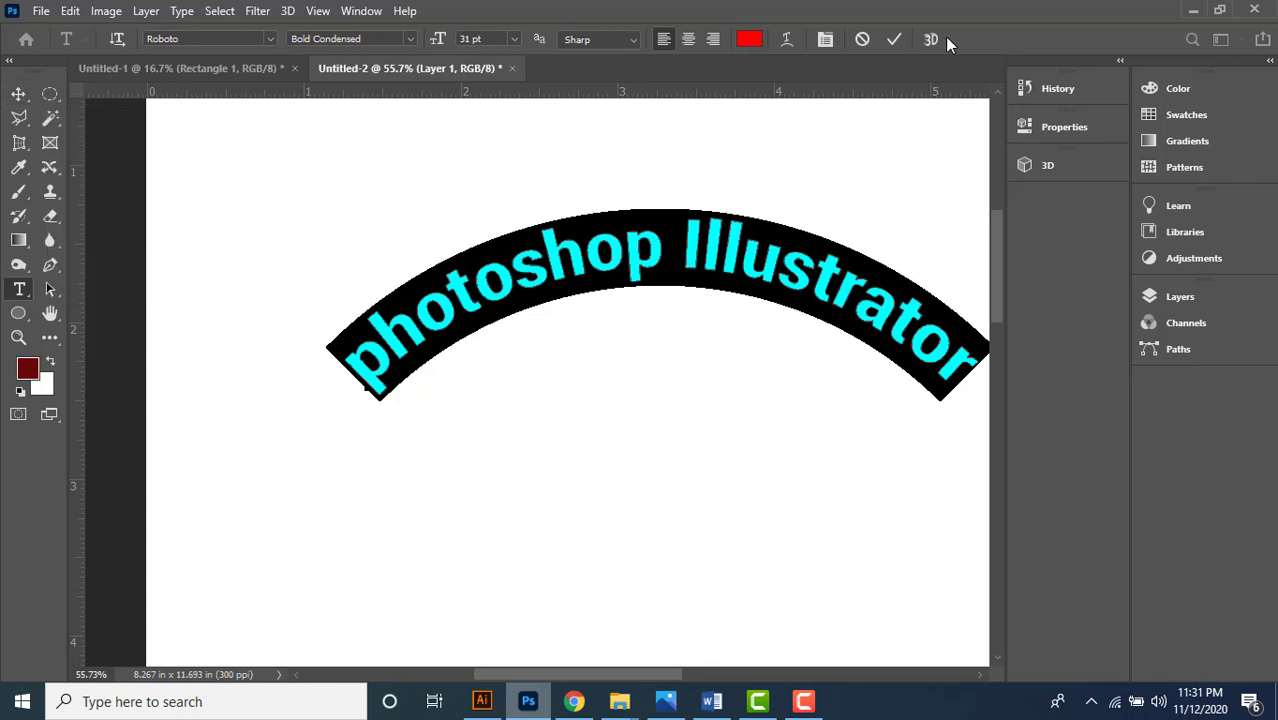
click(895, 38)
key(v)
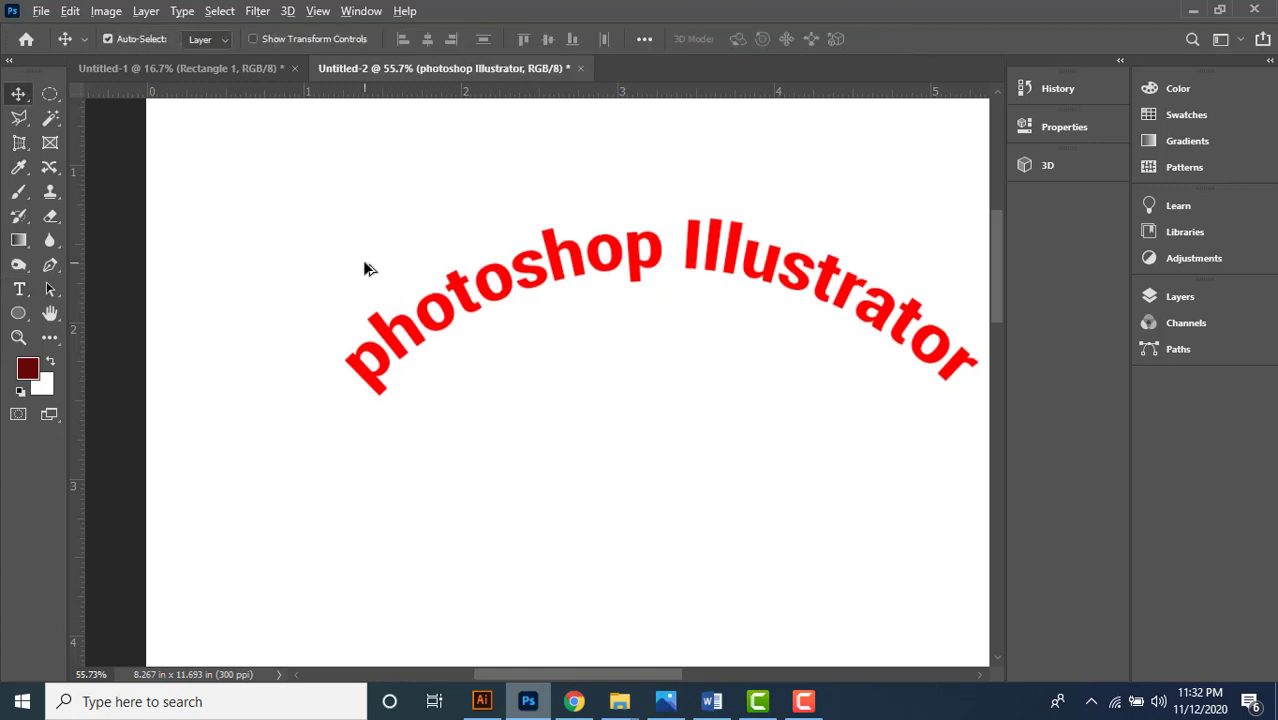
scroll(372, 267, down, 1)
drag(698, 388, 560, 376)
scroll(536, 335, down, 2)
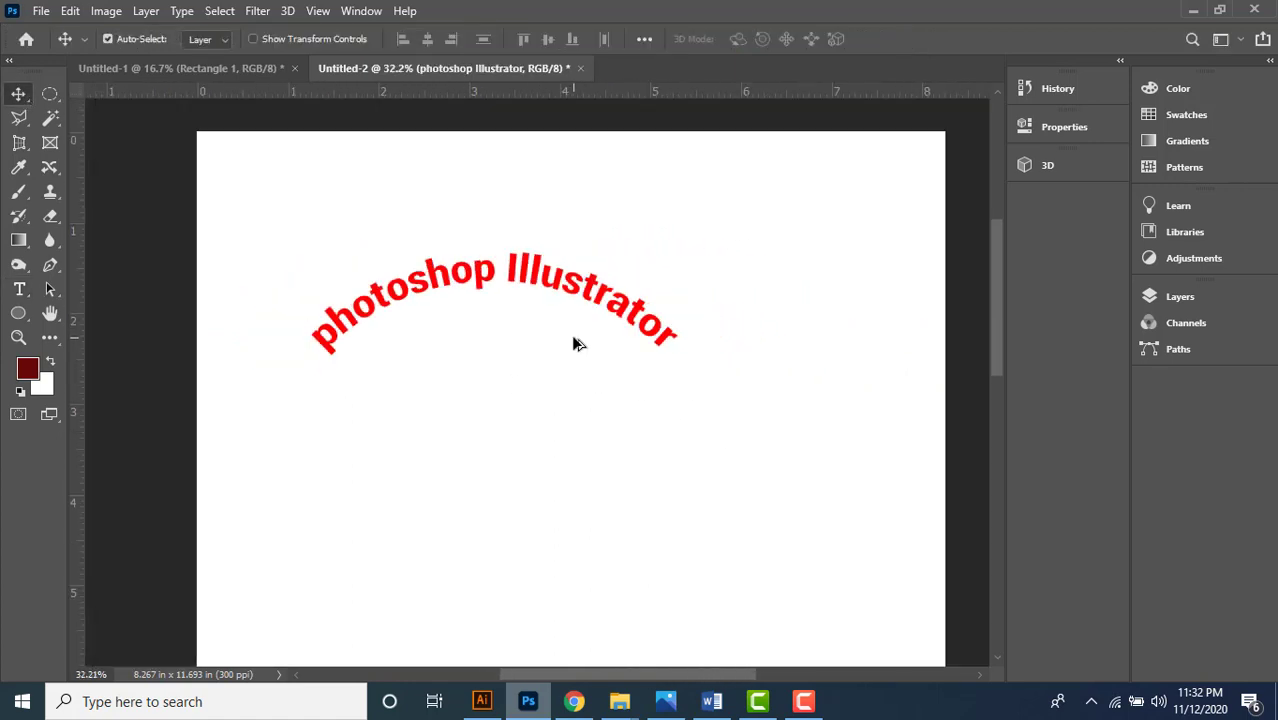
- Move the arched "photoshop Illustrator" text up and centre it horizontally near the top of the page
scroll(574, 339, down, 1)
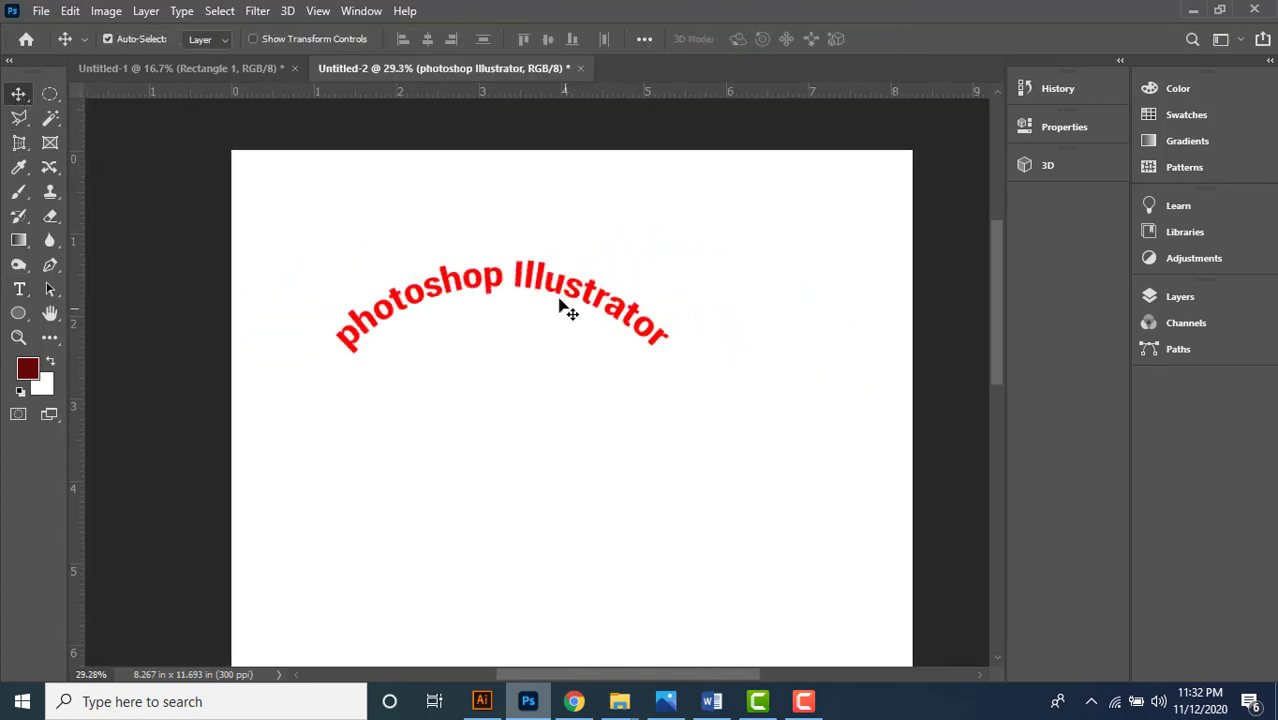
drag(559, 297, 618, 236)
scroll(536, 314, down, 2)
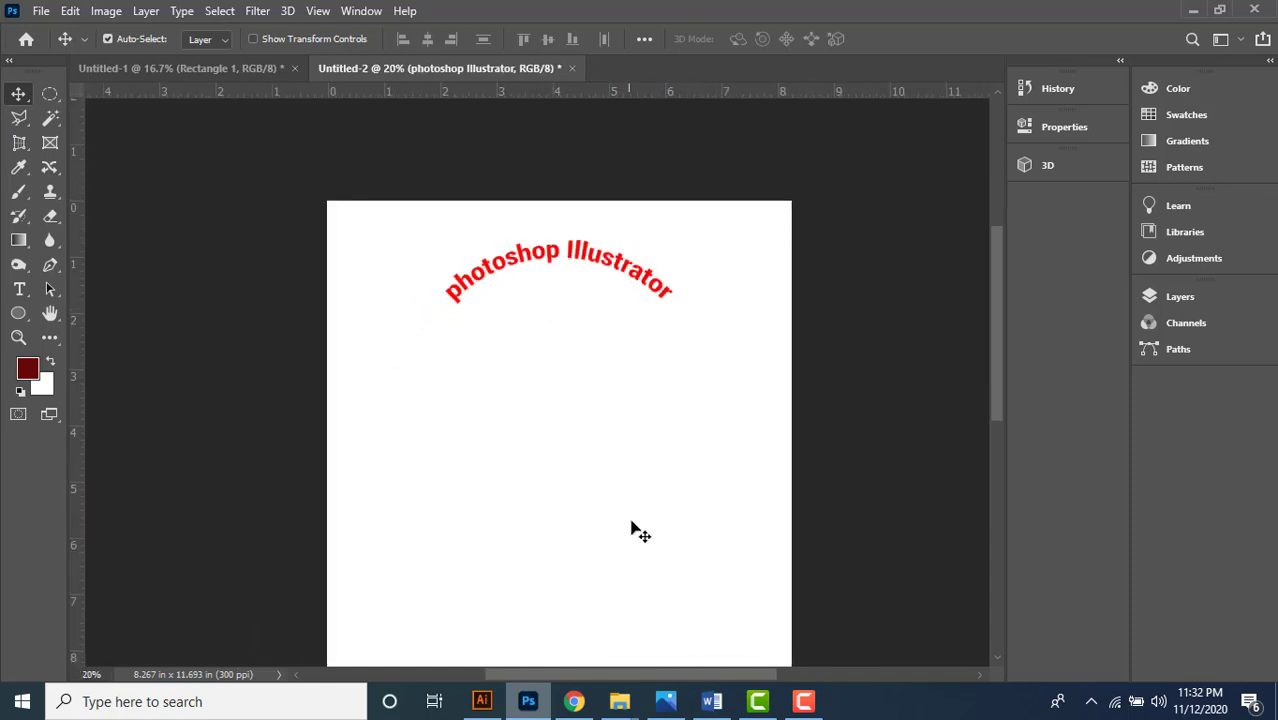
drag(632, 530, 613, 433)
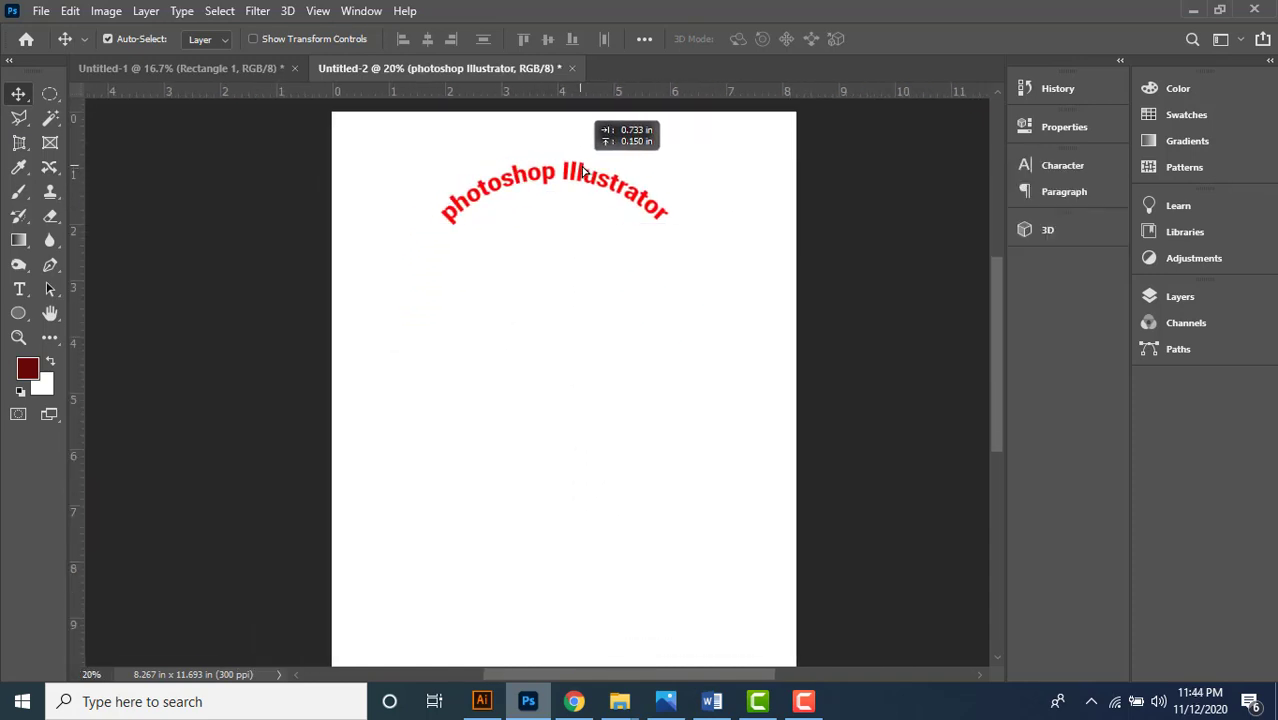
drag(585, 175, 600, 178)
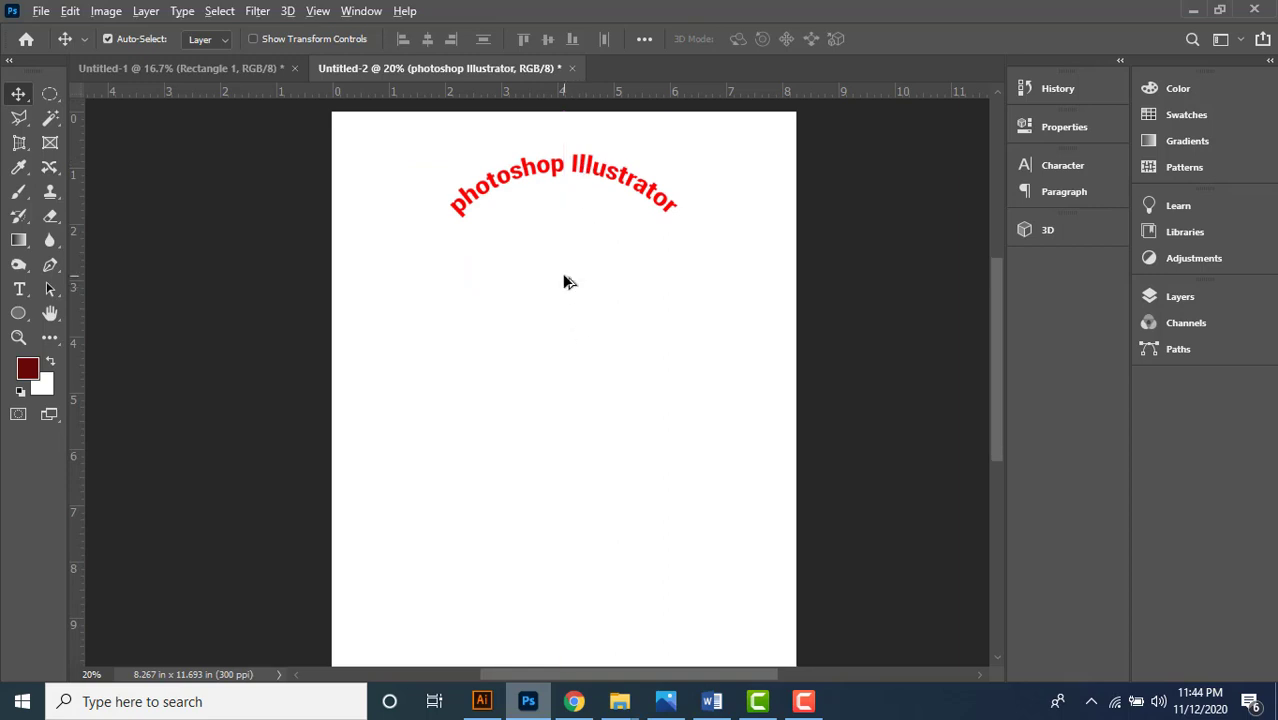
scroll(564, 282, down, 1)
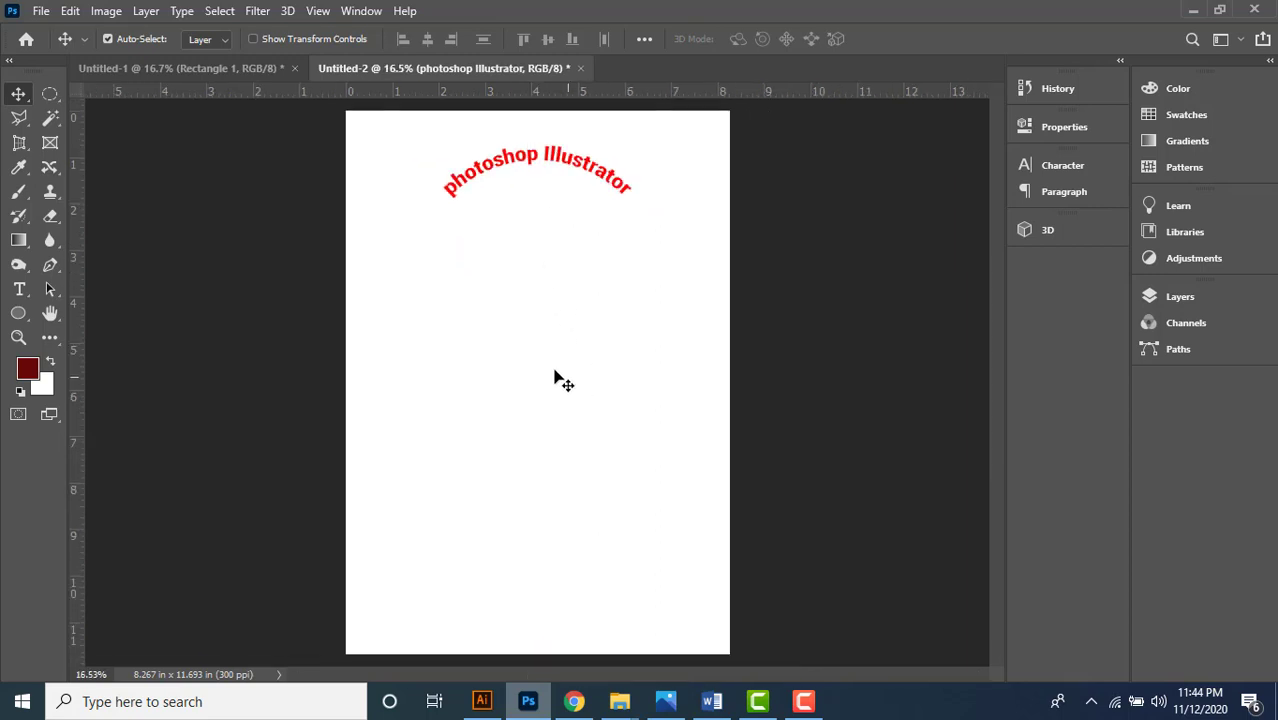
- Draw a horizontal paragraph text box about 5.8 by 5.2 in below the arched text and enter "asldkjasd;jasd asd;asd as"
click(16, 292)
right_click(20, 289)
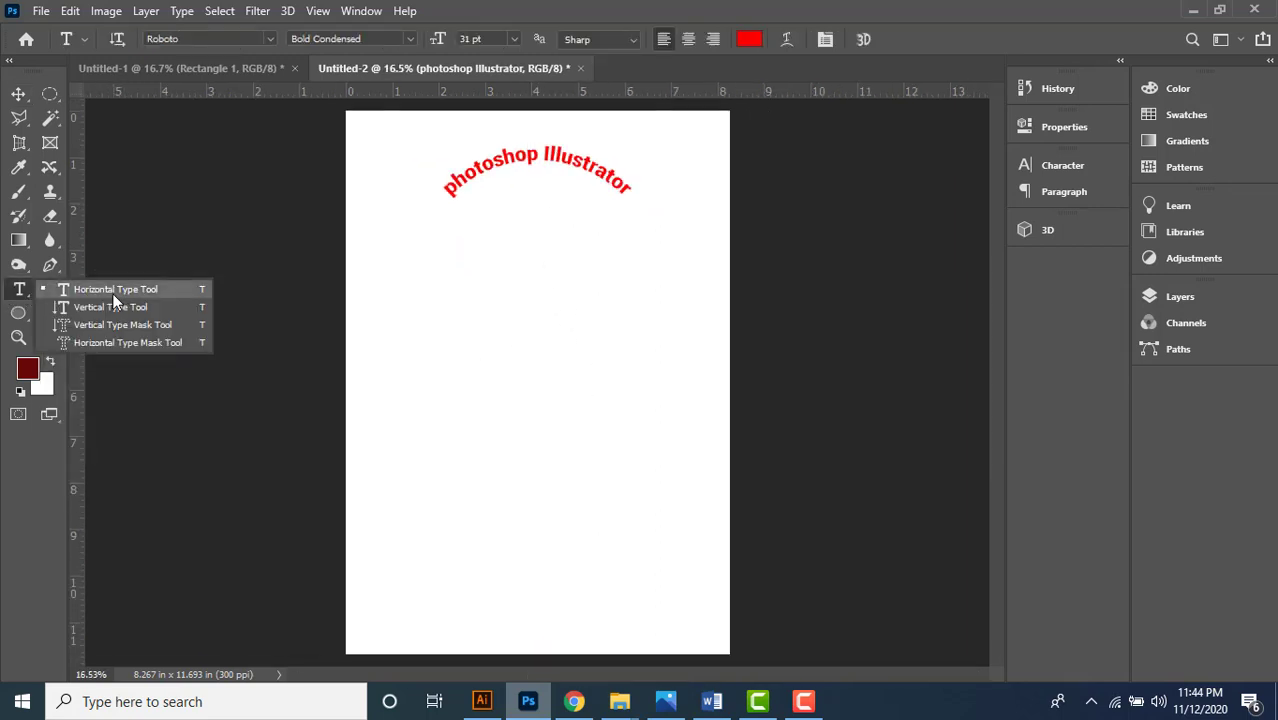
click(112, 290)
drag(395, 254, 665, 491)
text(asldkjasd;jasd asd;asd as)
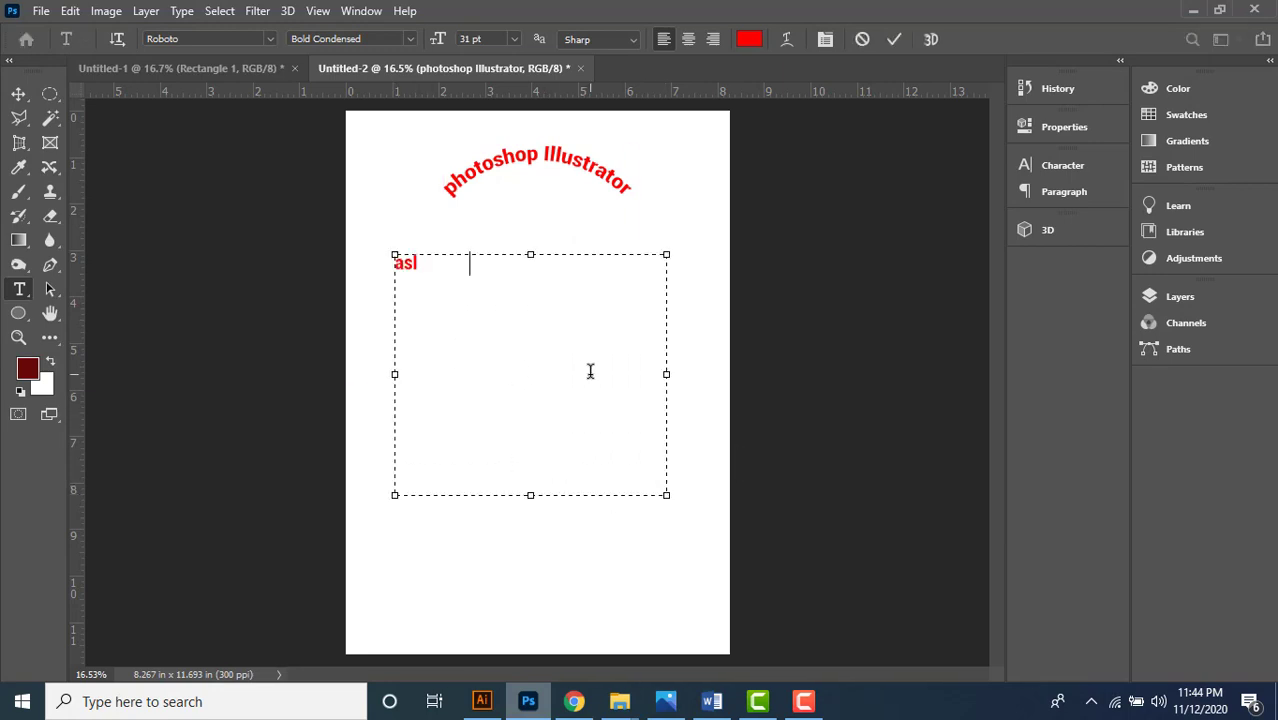
- Add the lines "asd;ljasd asdlasd", "lakjsd;asjldasd" and ";lajksda;sljdasd" to the paragraph text and commit it
key(Return)
text(a)
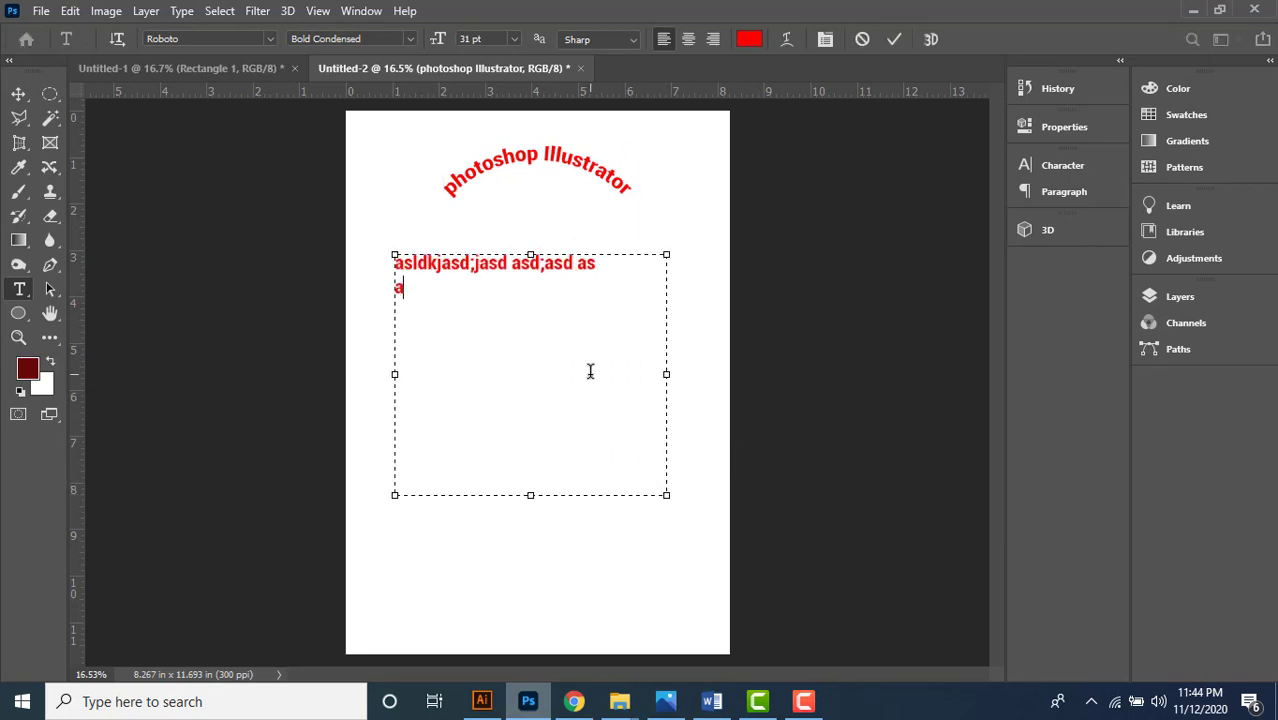
text(sd;ljasd asdlasd)
key(Return)
text(lakjsd)
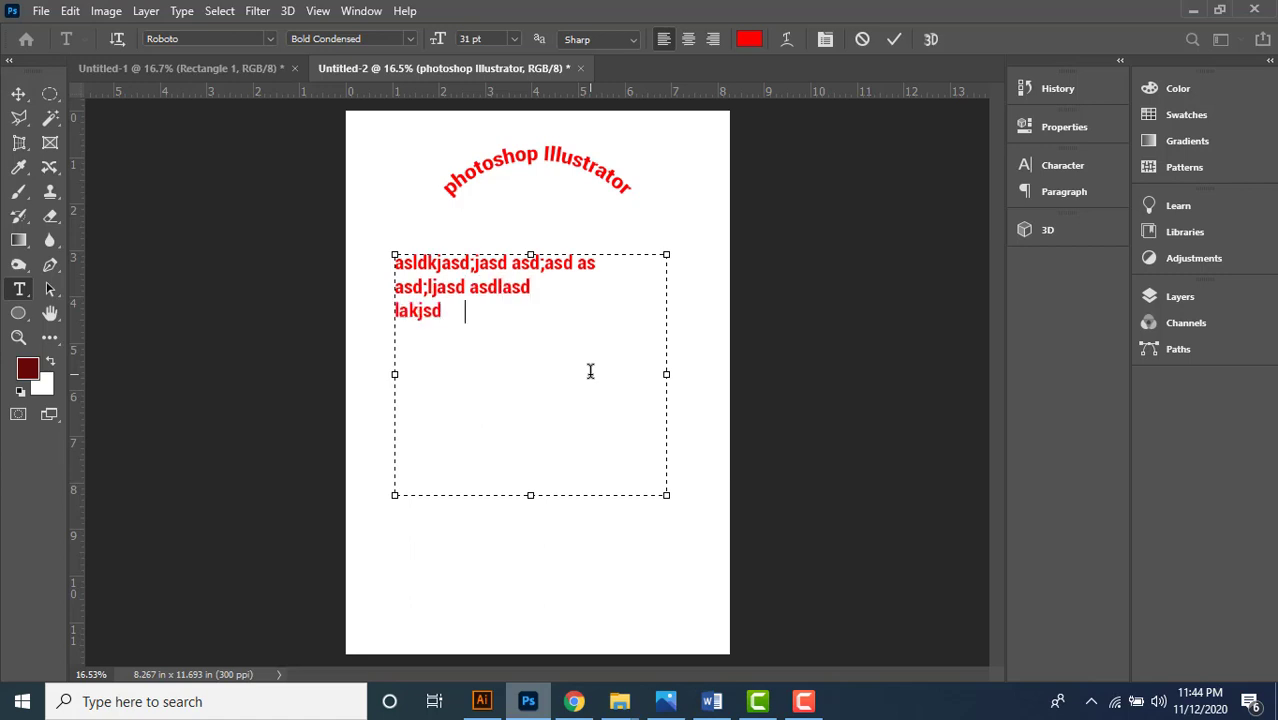
text(;asjldasd;lajksda;sljdasd)
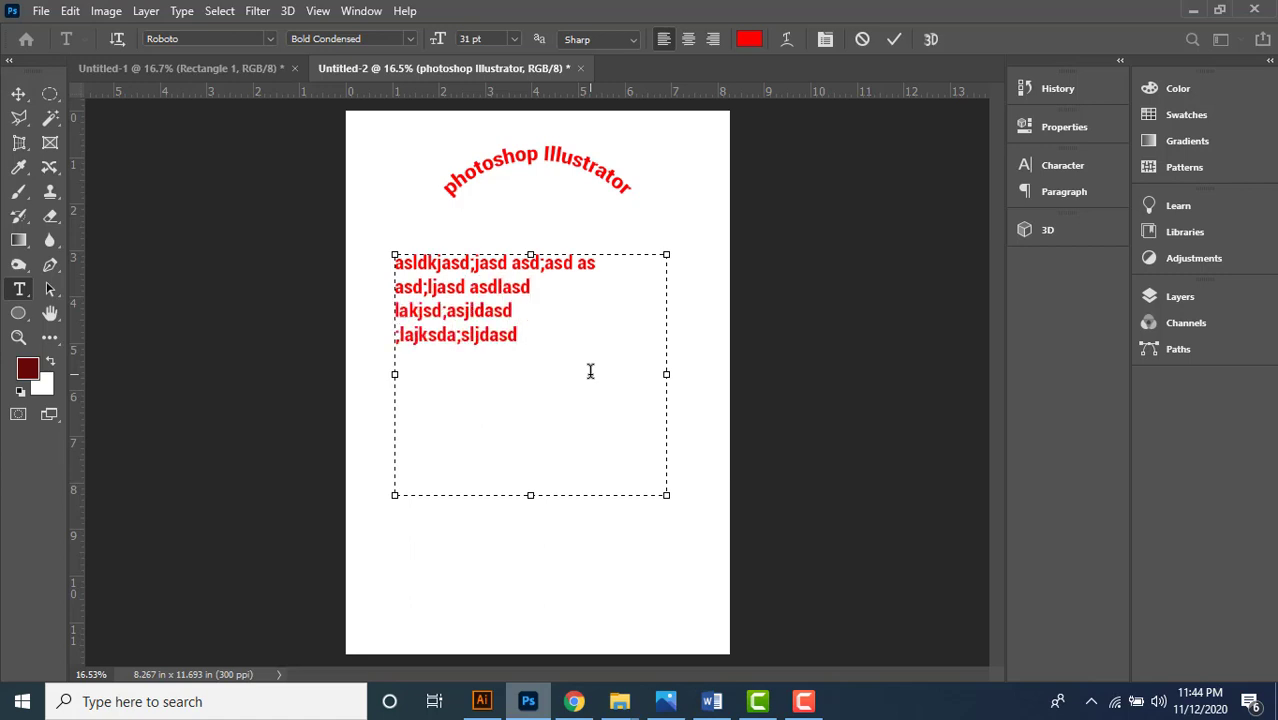
click(15, 97)
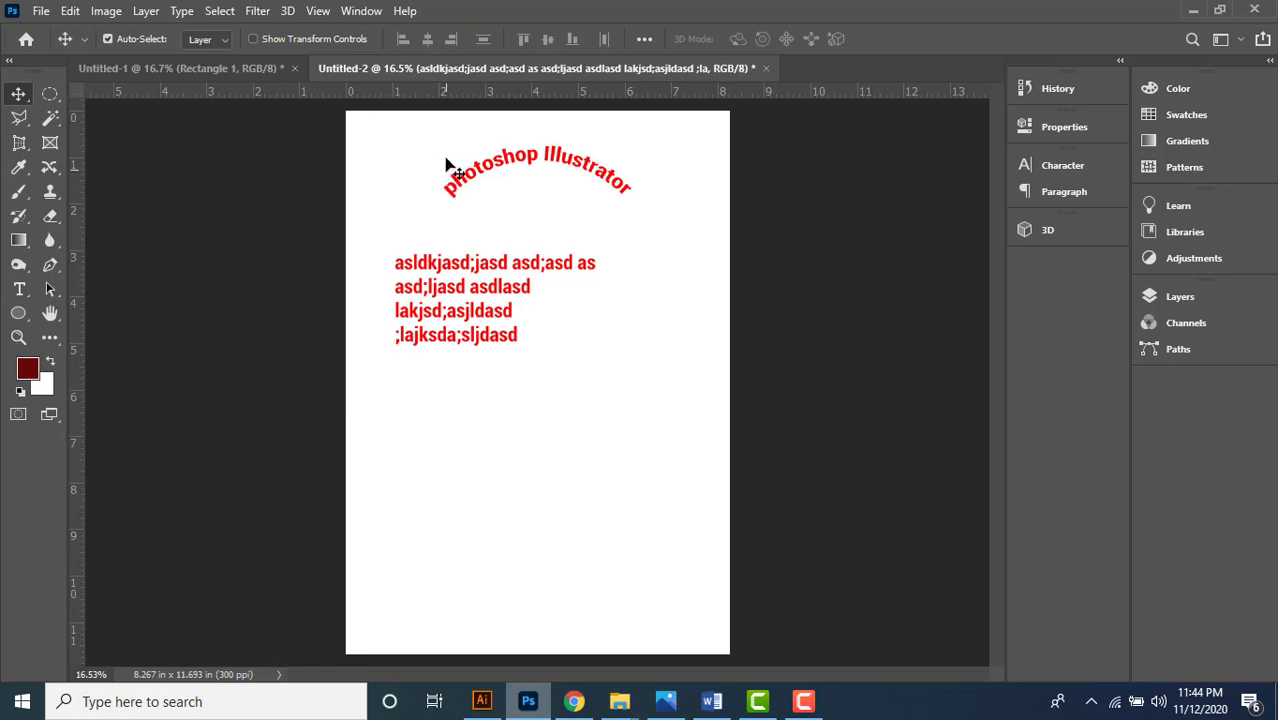
- Select the whole arched text and examine its character and paragraph formatting options
key(t)
drag(448, 183, 653, 206)
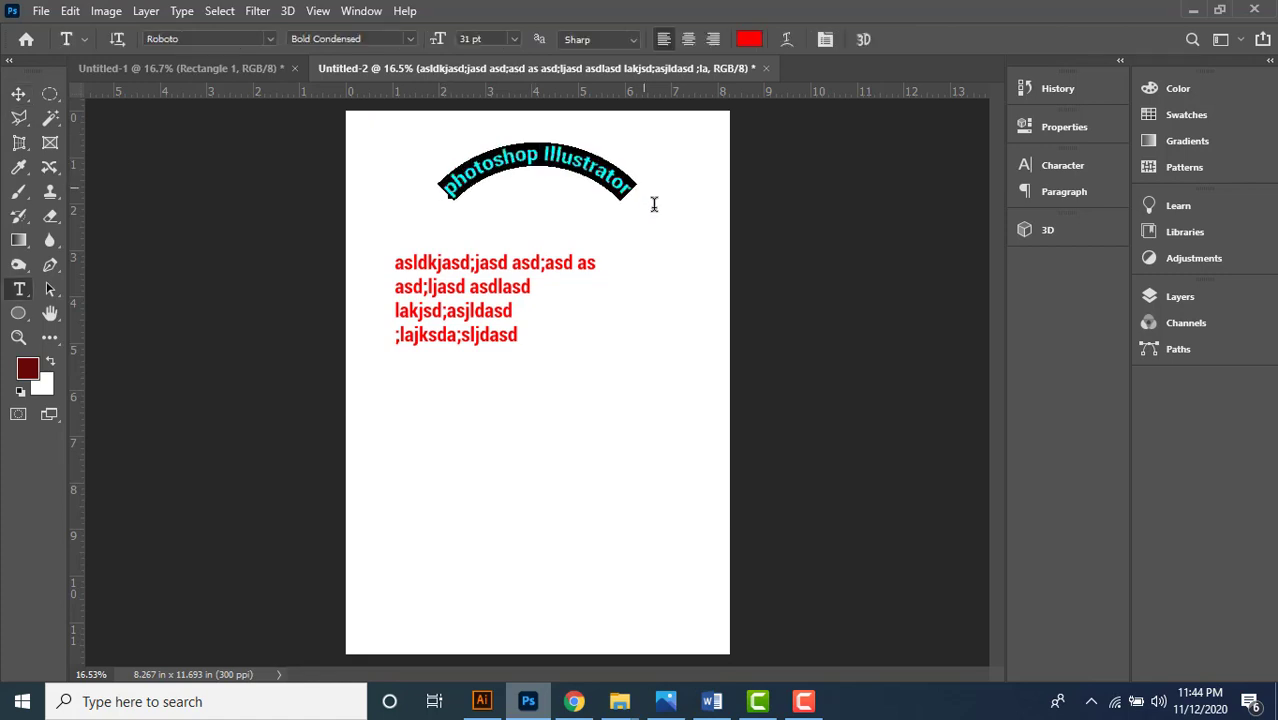
key(ctrl+t)
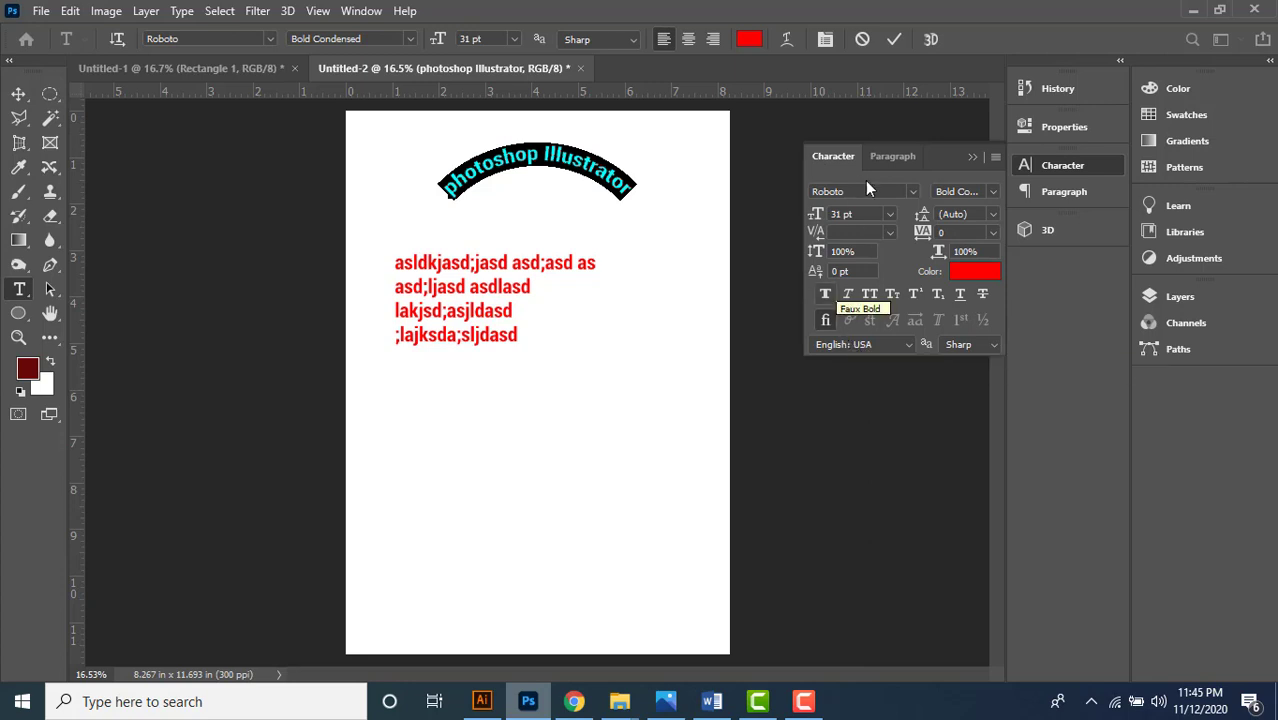
click(884, 160)
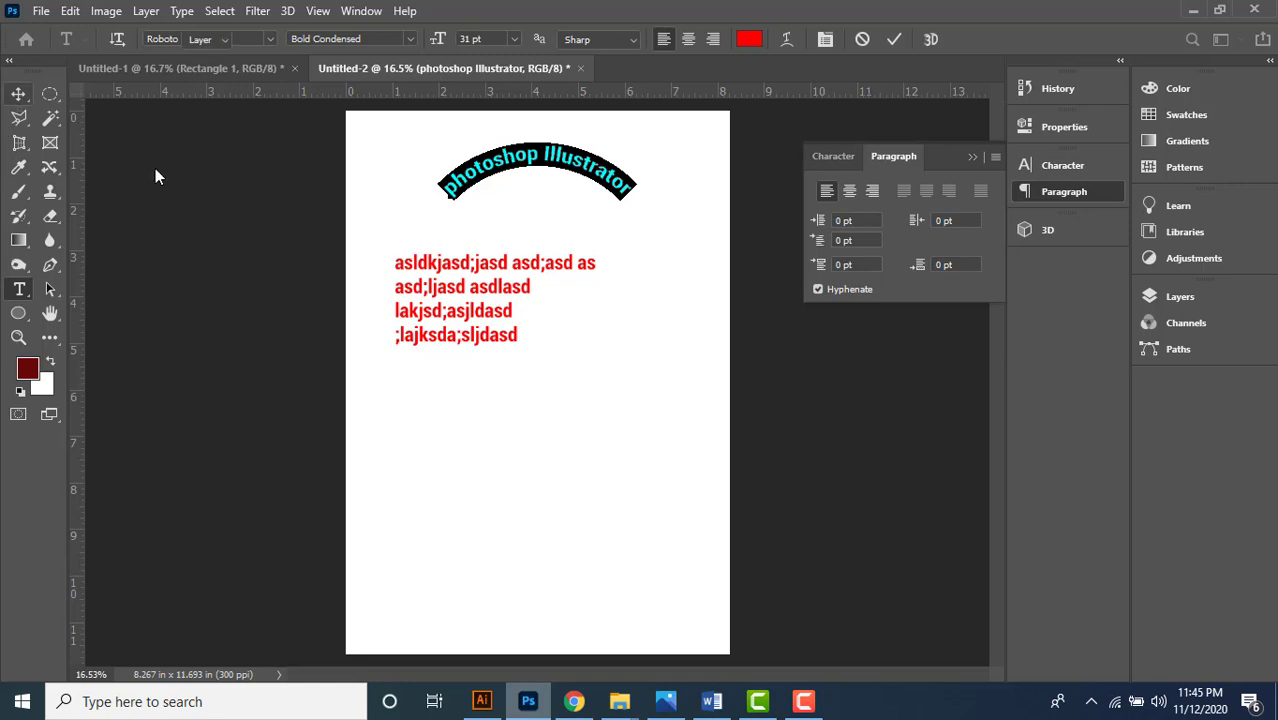
- Try centre, right and justified alignments on the four-line paragraph text, return it to left alignment and commit
click(18, 93)
click(431, 284)
key(t)
drag(396, 265, 561, 340)
click(849, 191)
click(872, 191)
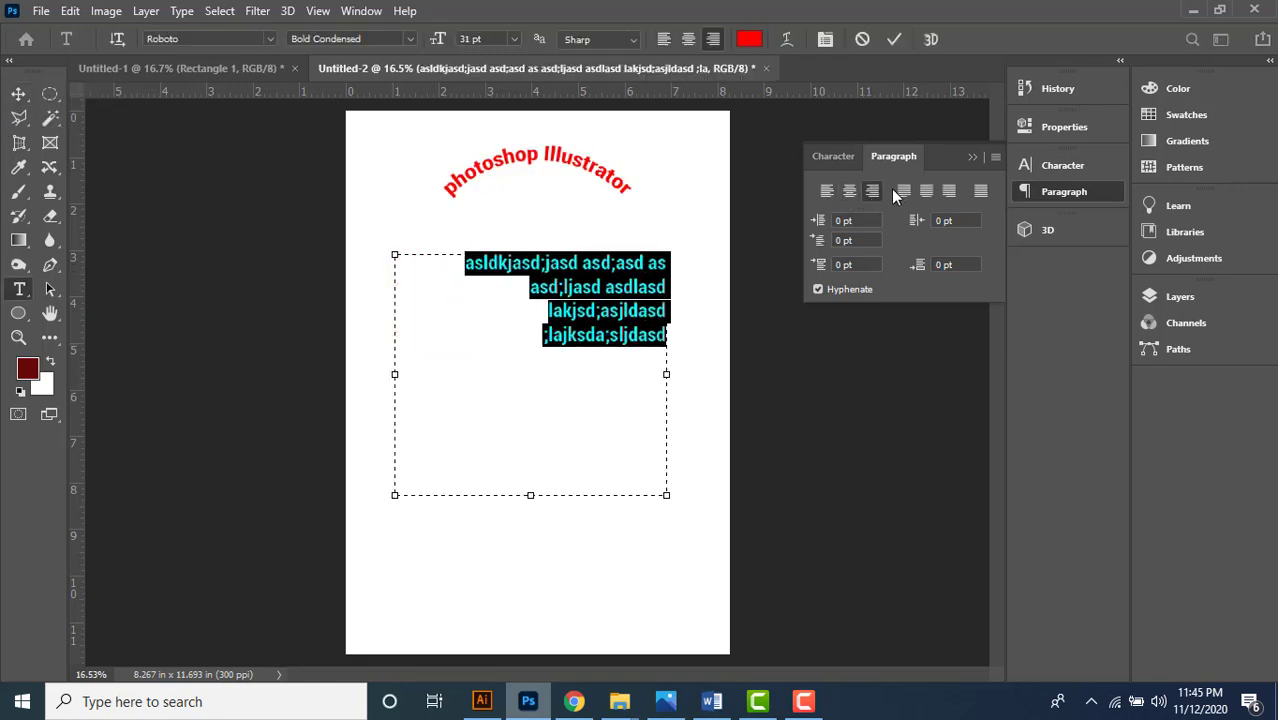
click(904, 191)
click(927, 192)
click(826, 191)
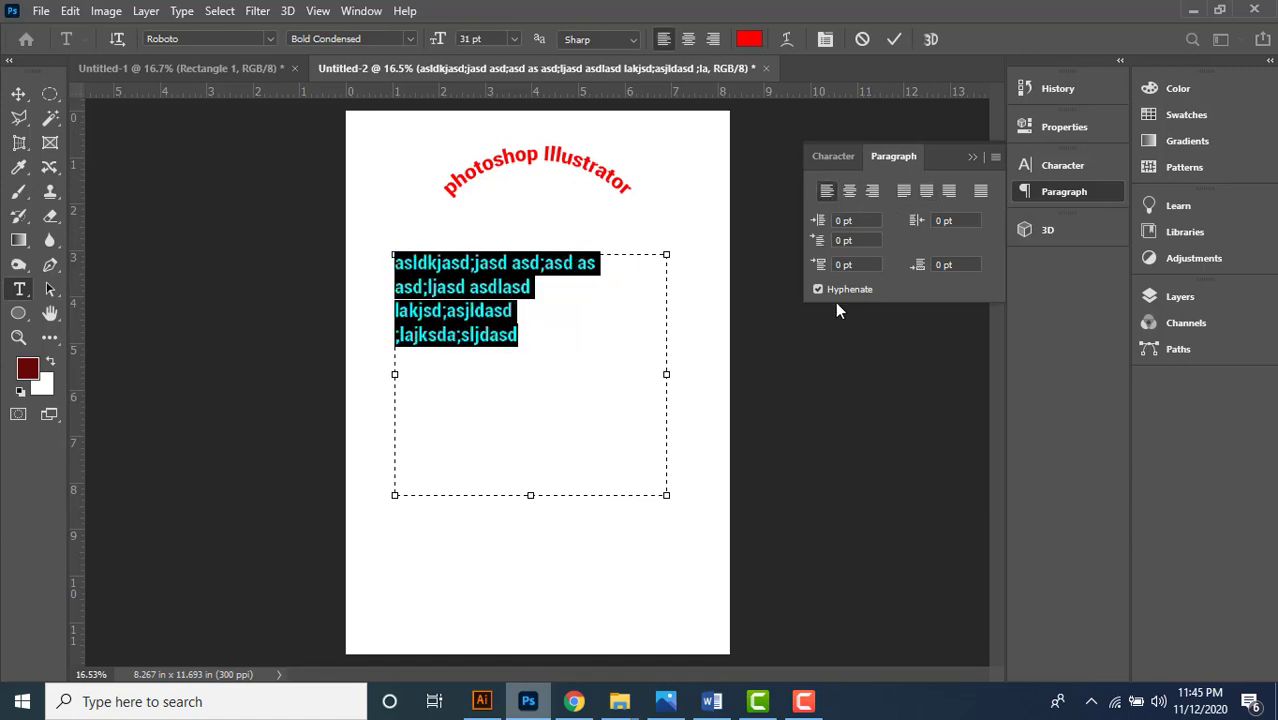
click(18, 93)
- Display the character formatting options for the paragraph text, collapse them and deselect the text layer
click(352, 12)
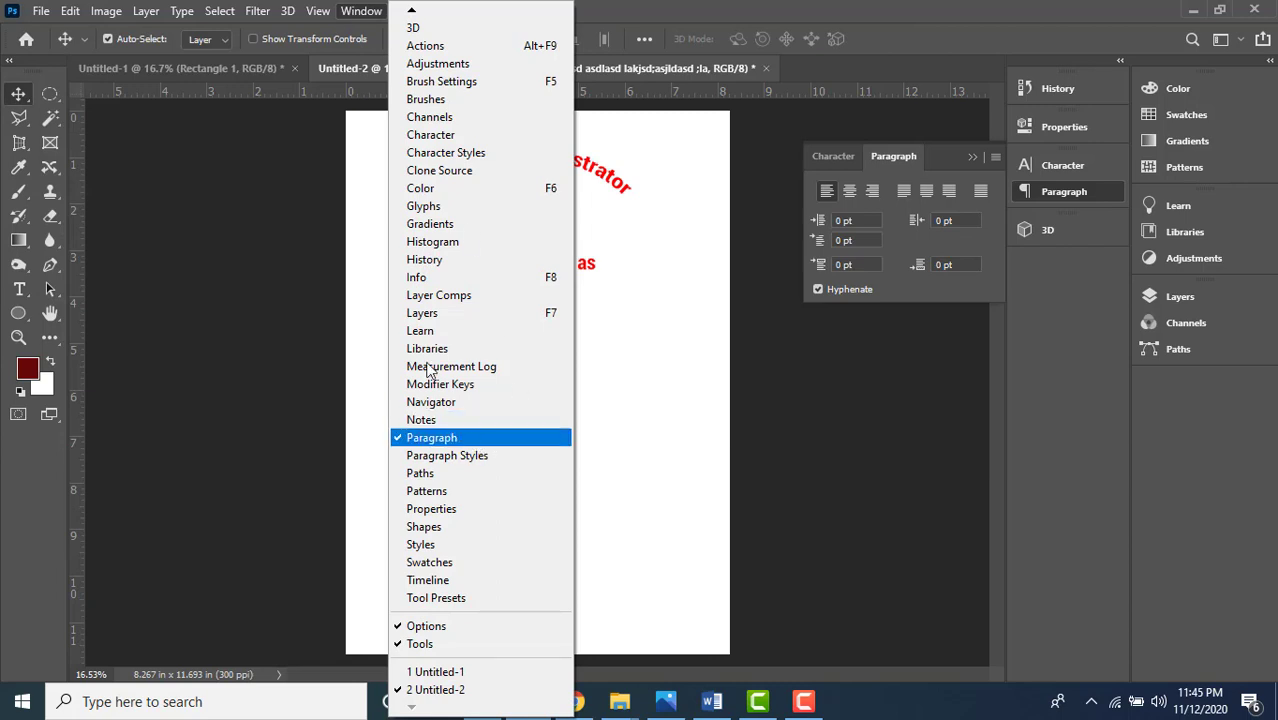
click(460, 140)
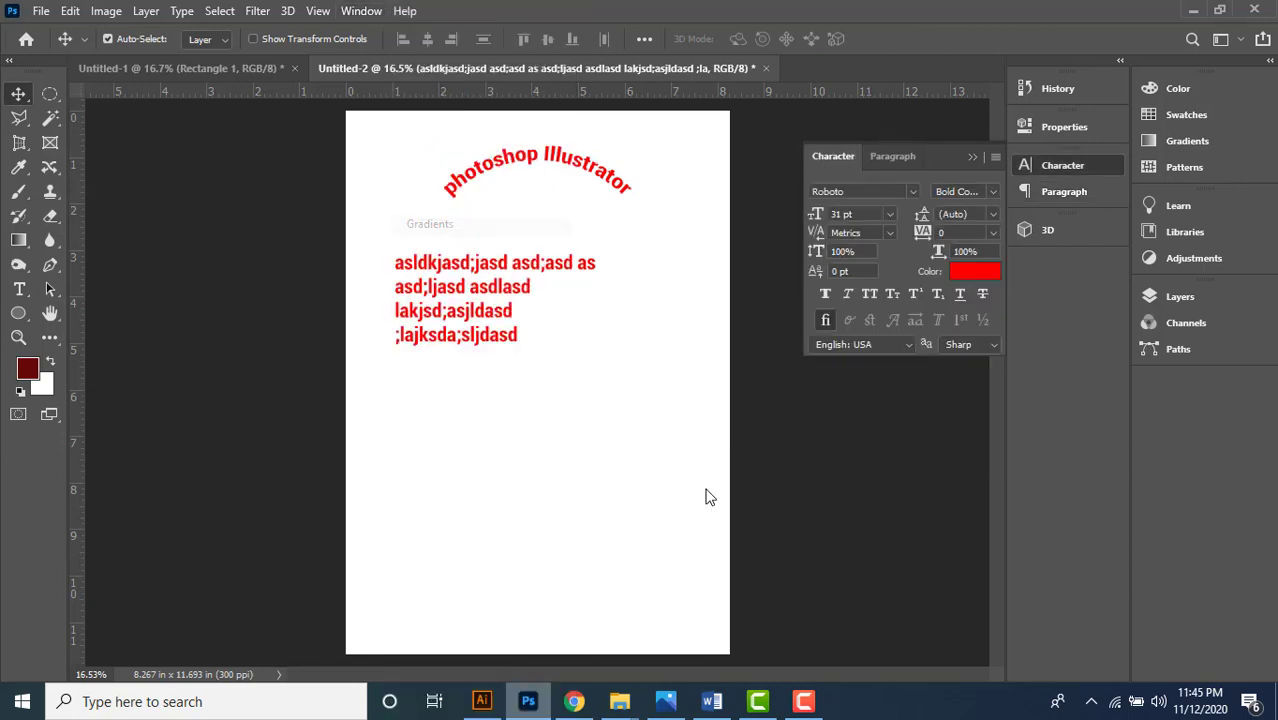
click(971, 160)
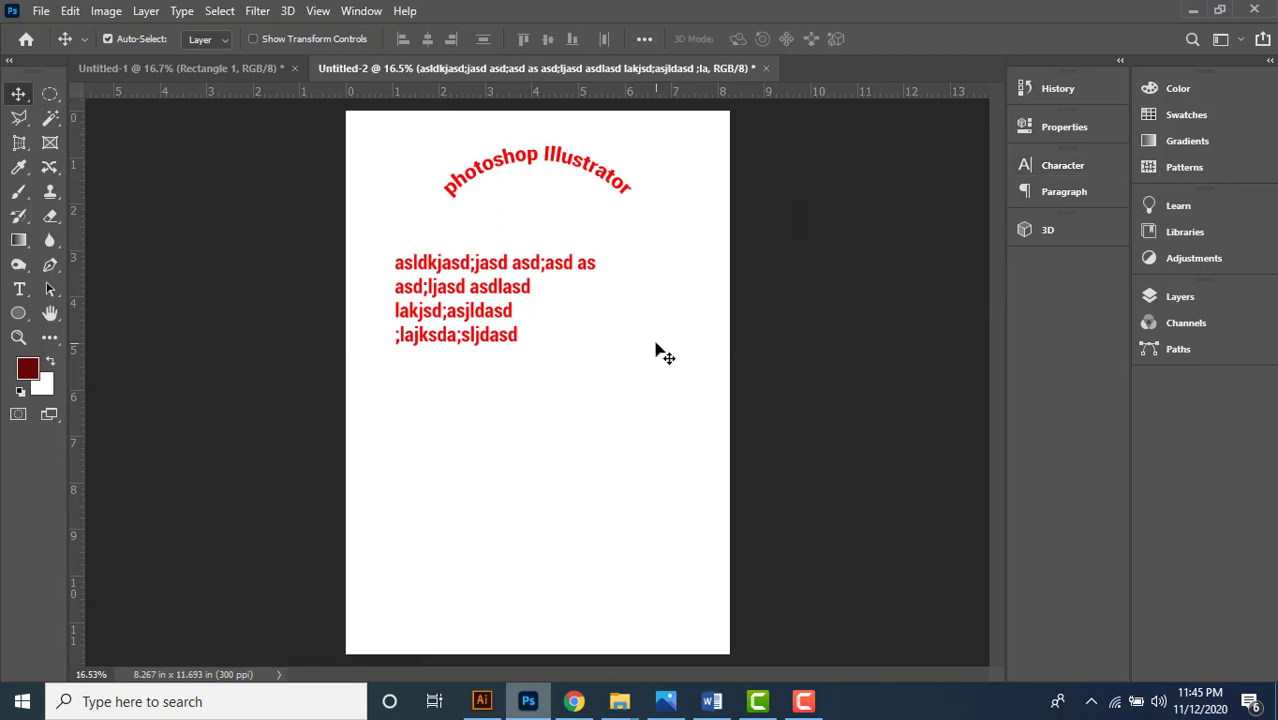
click(656, 356)
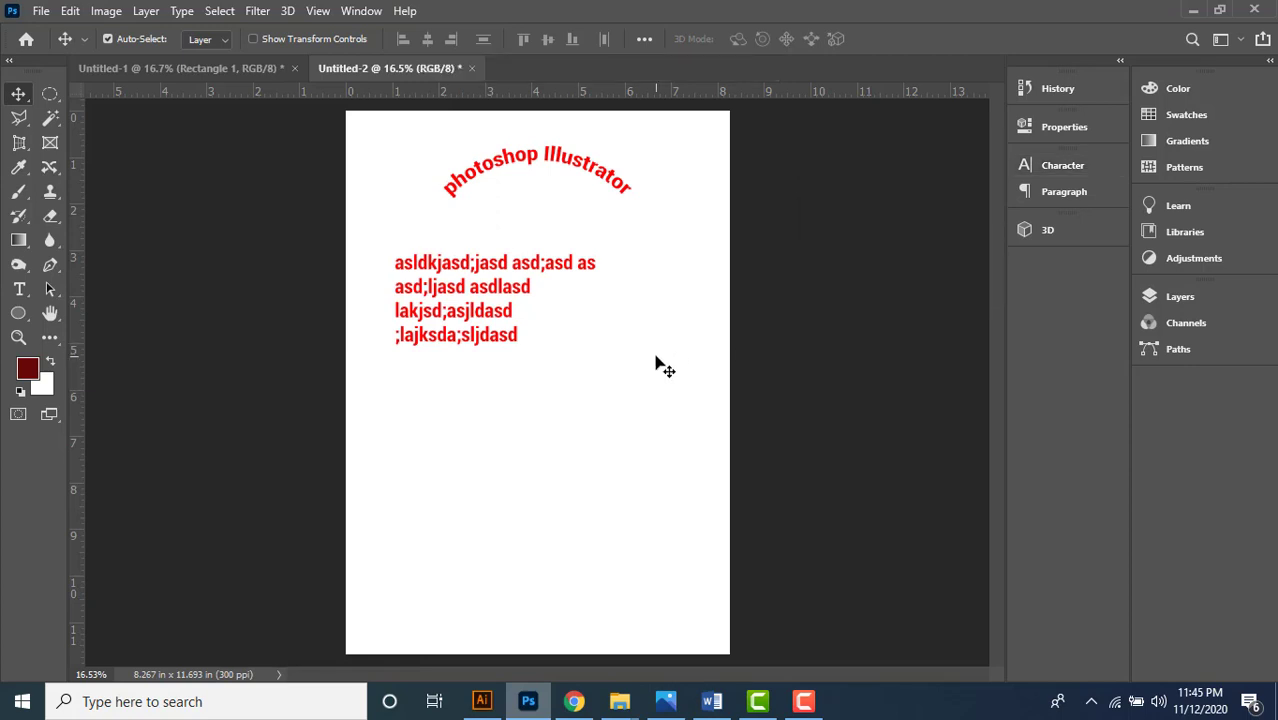